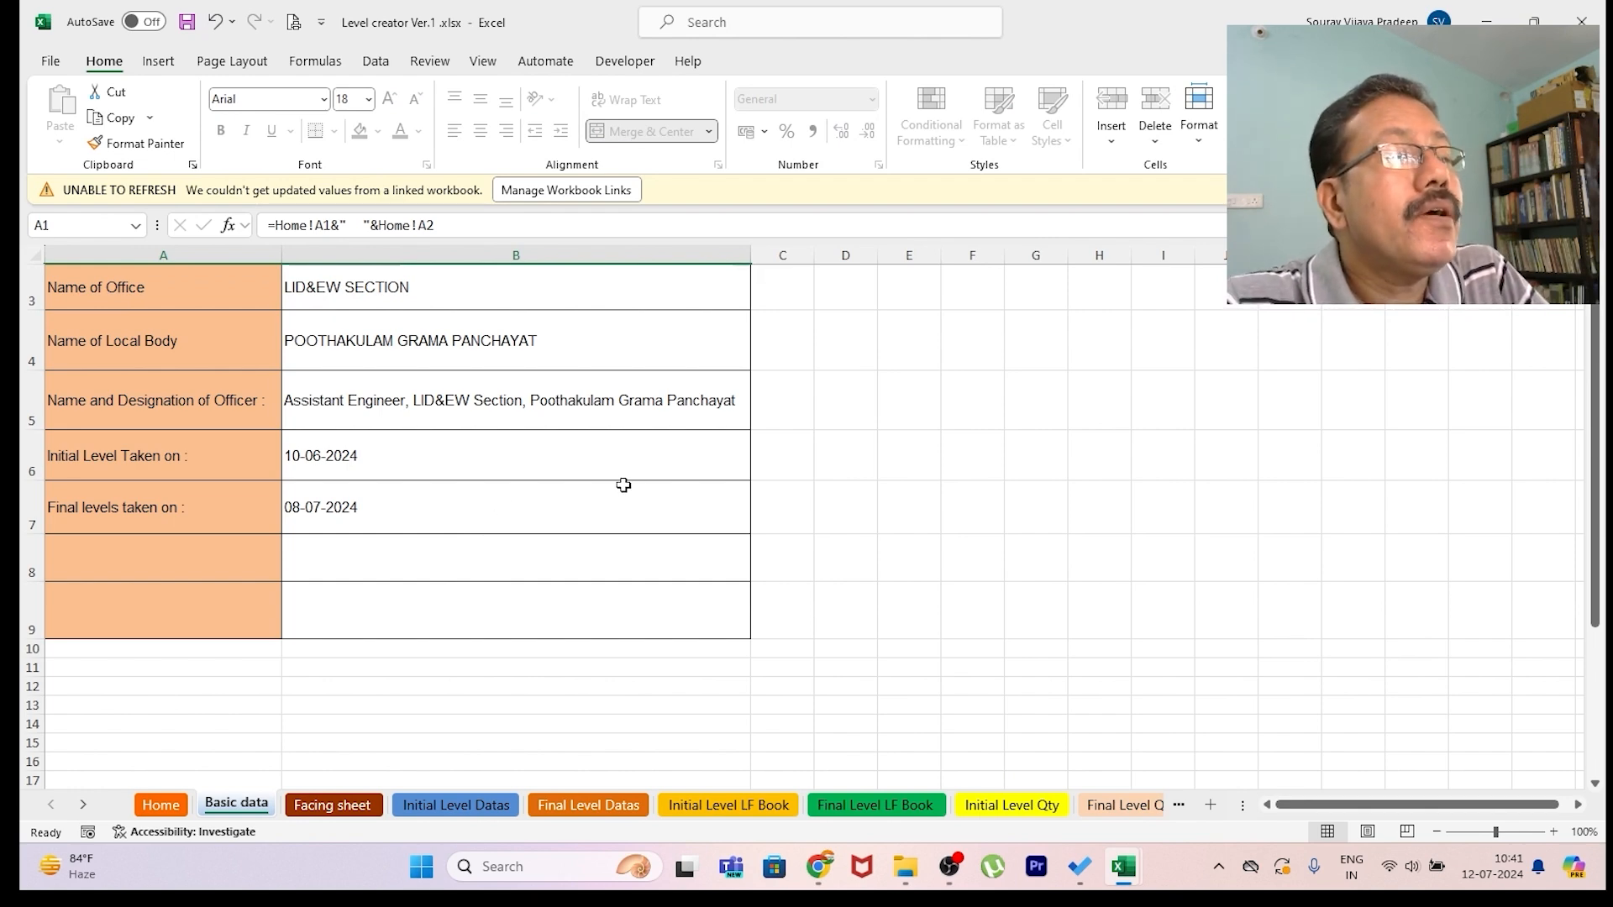
- Review the Basic data entries for work name, office, local body, and initial and final level dates
scroll(695, 454, up, 1)
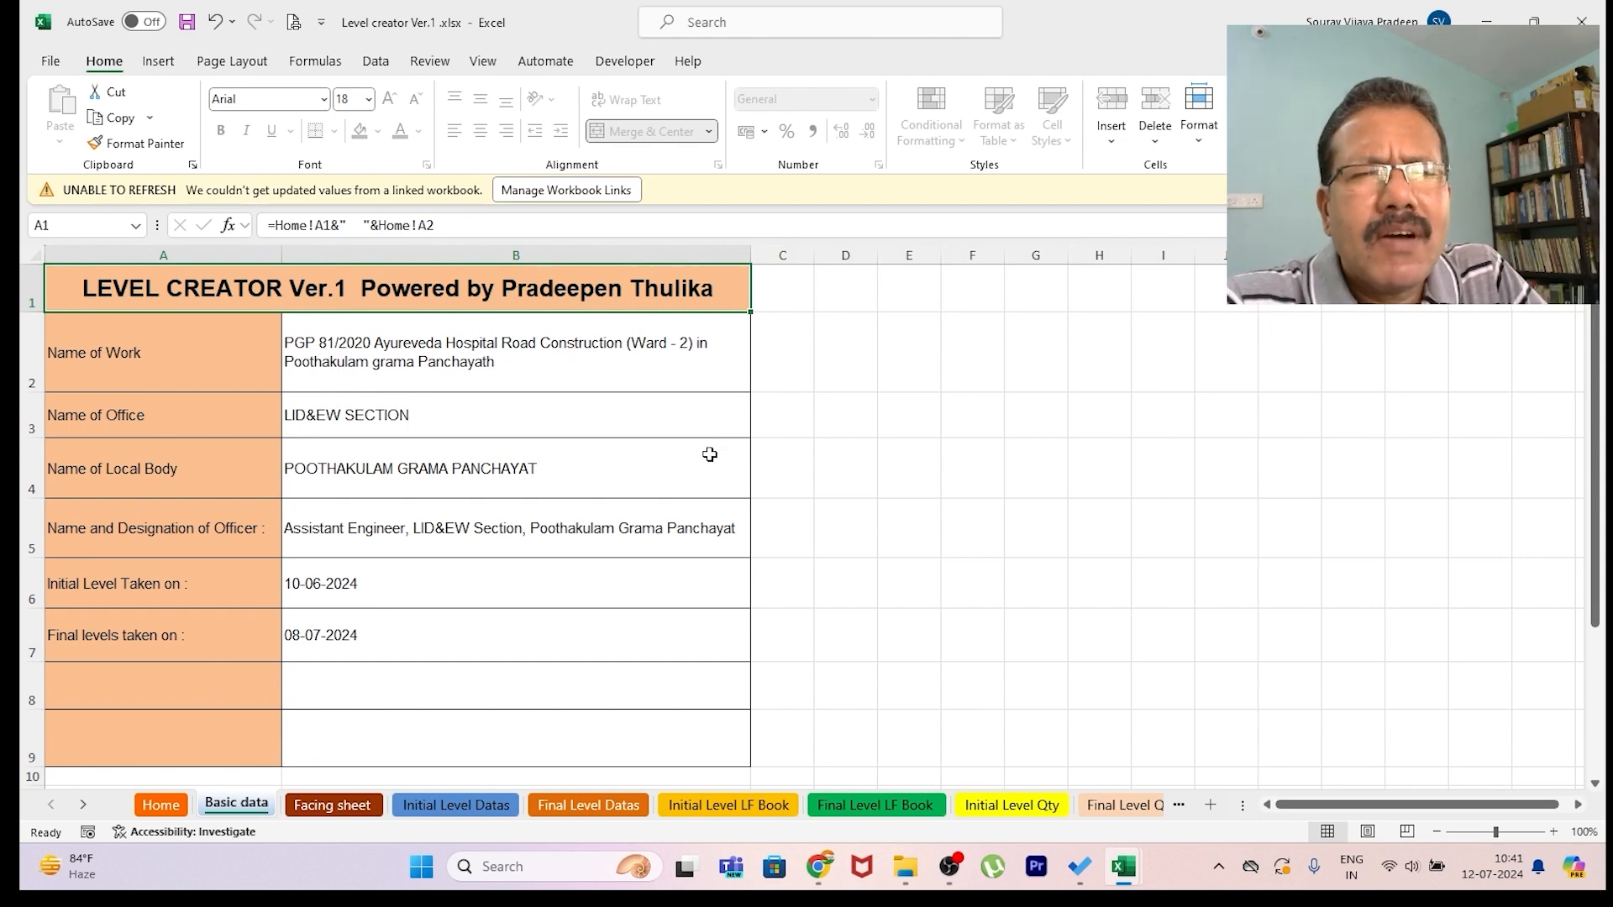
click(344, 350)
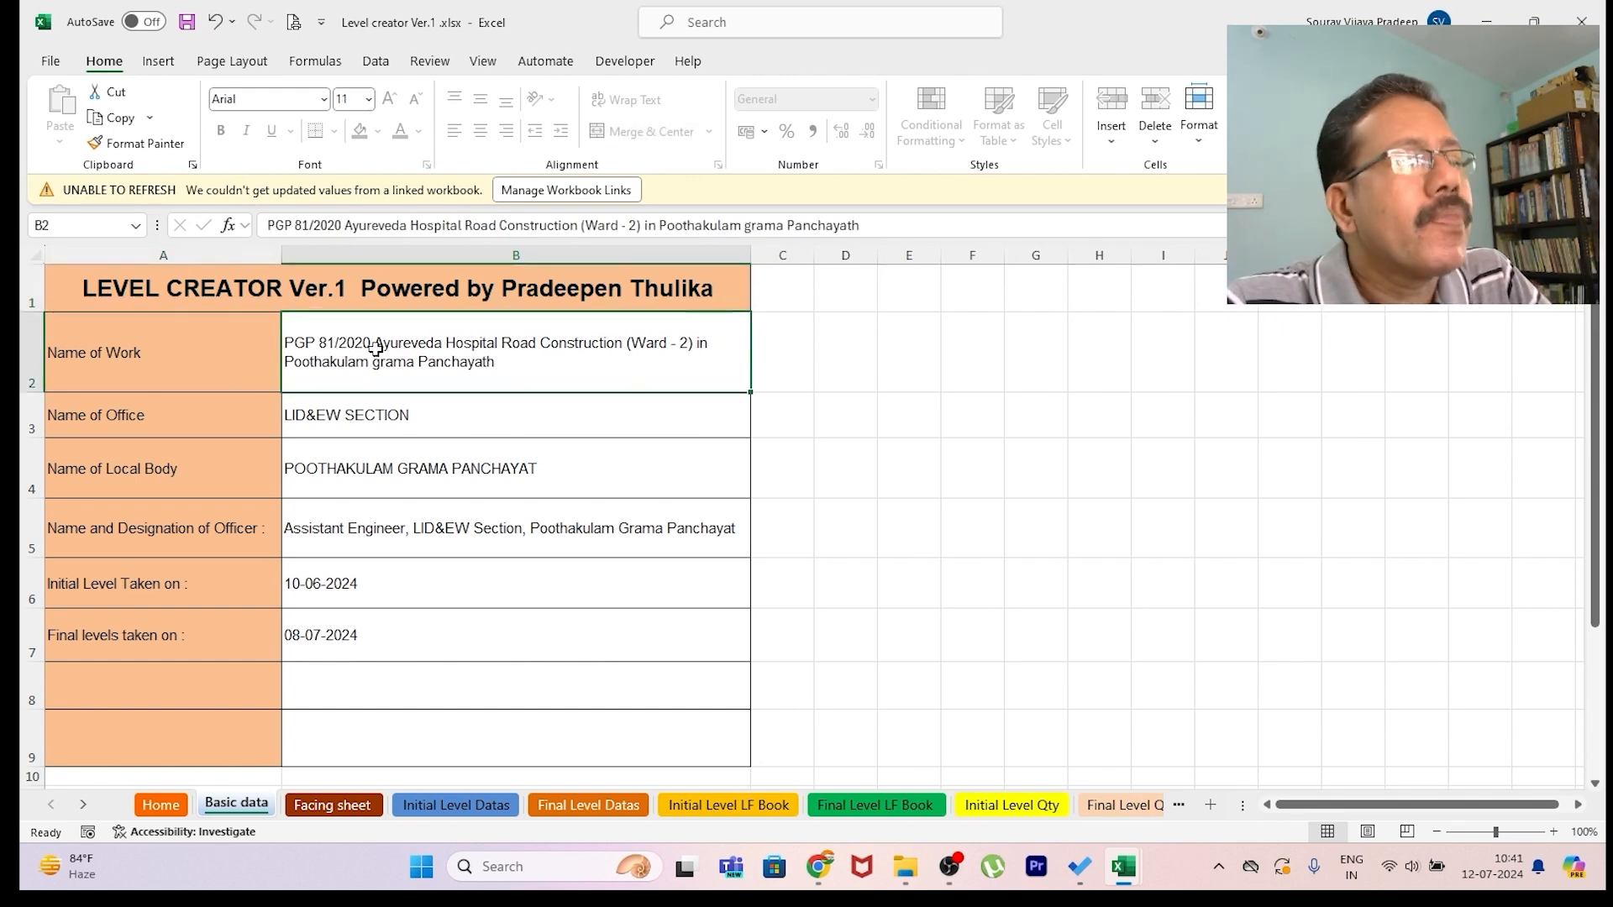
click(454, 415)
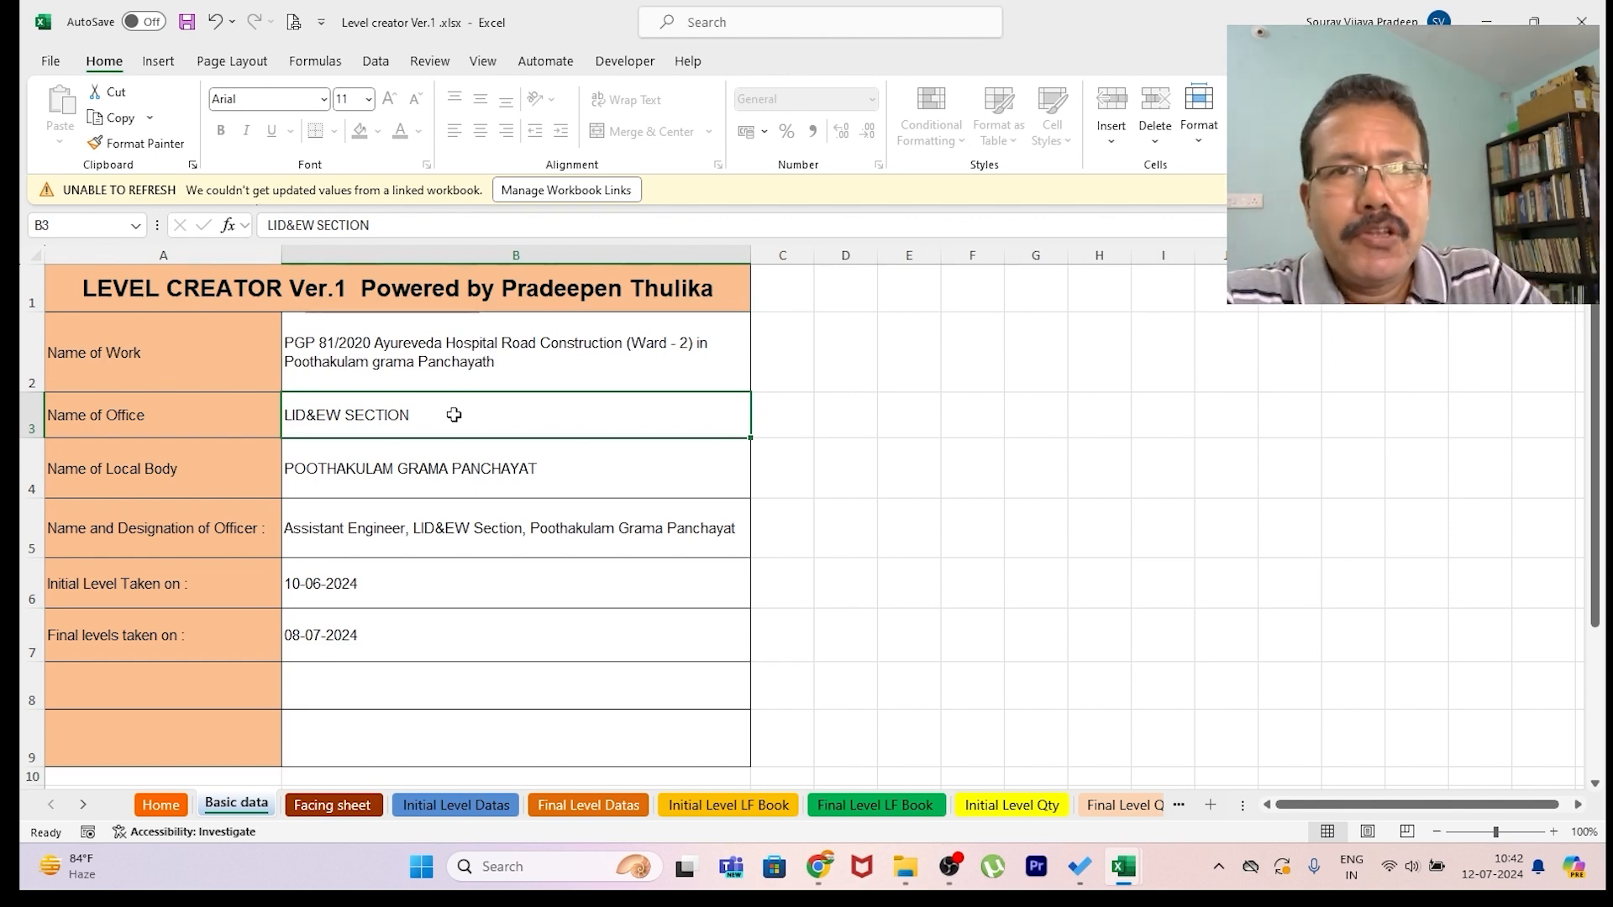
click(458, 471)
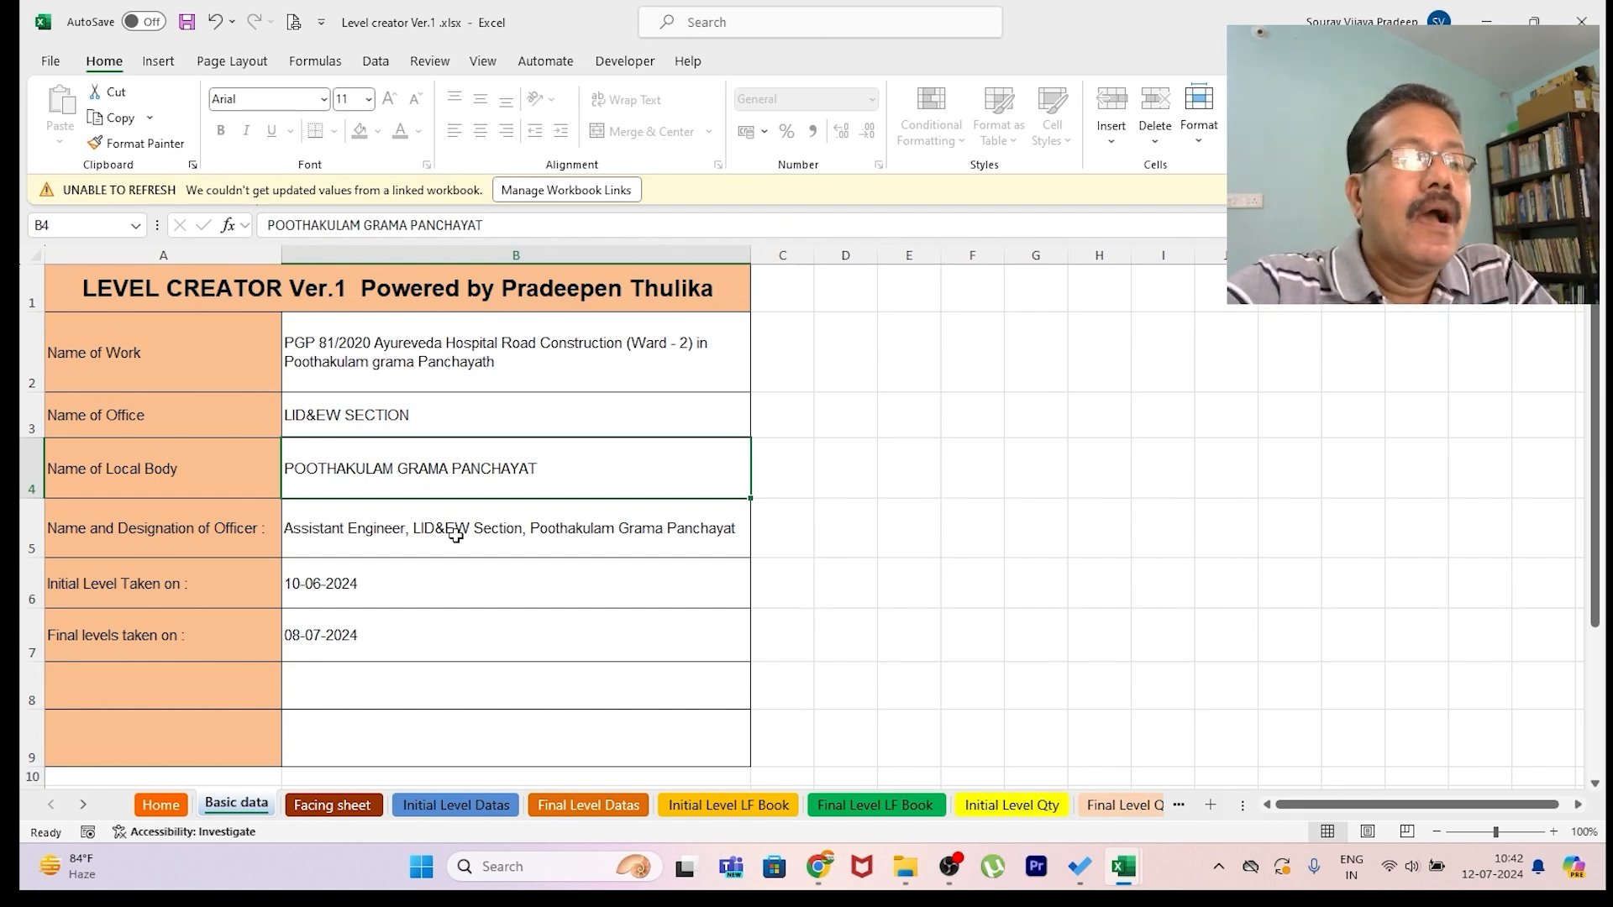
click(428, 588)
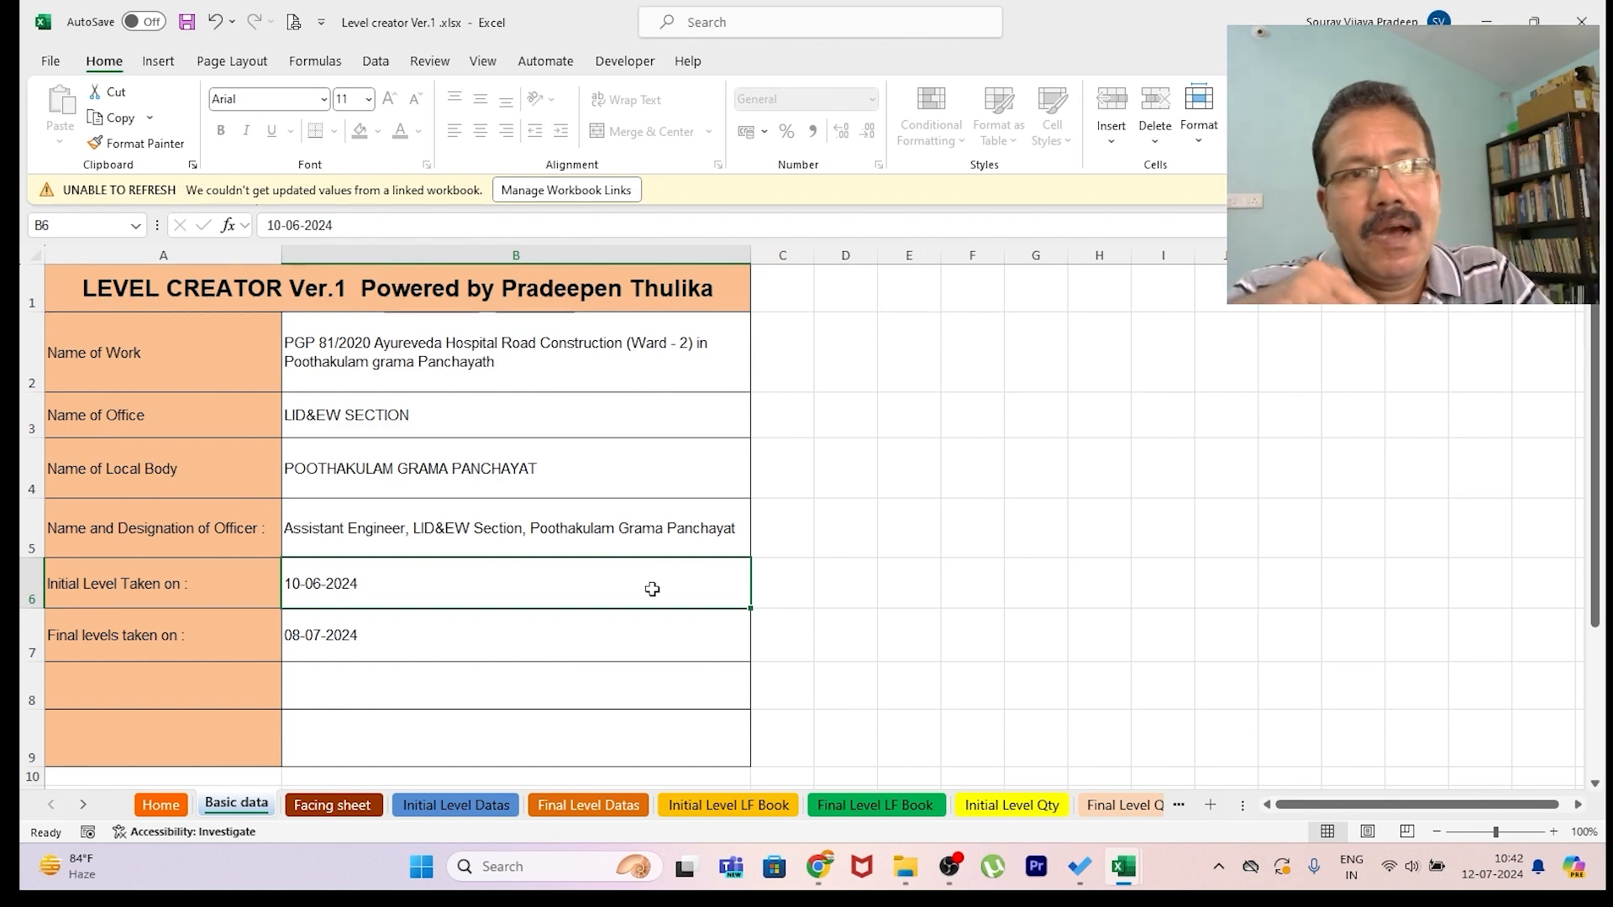
click(436, 634)
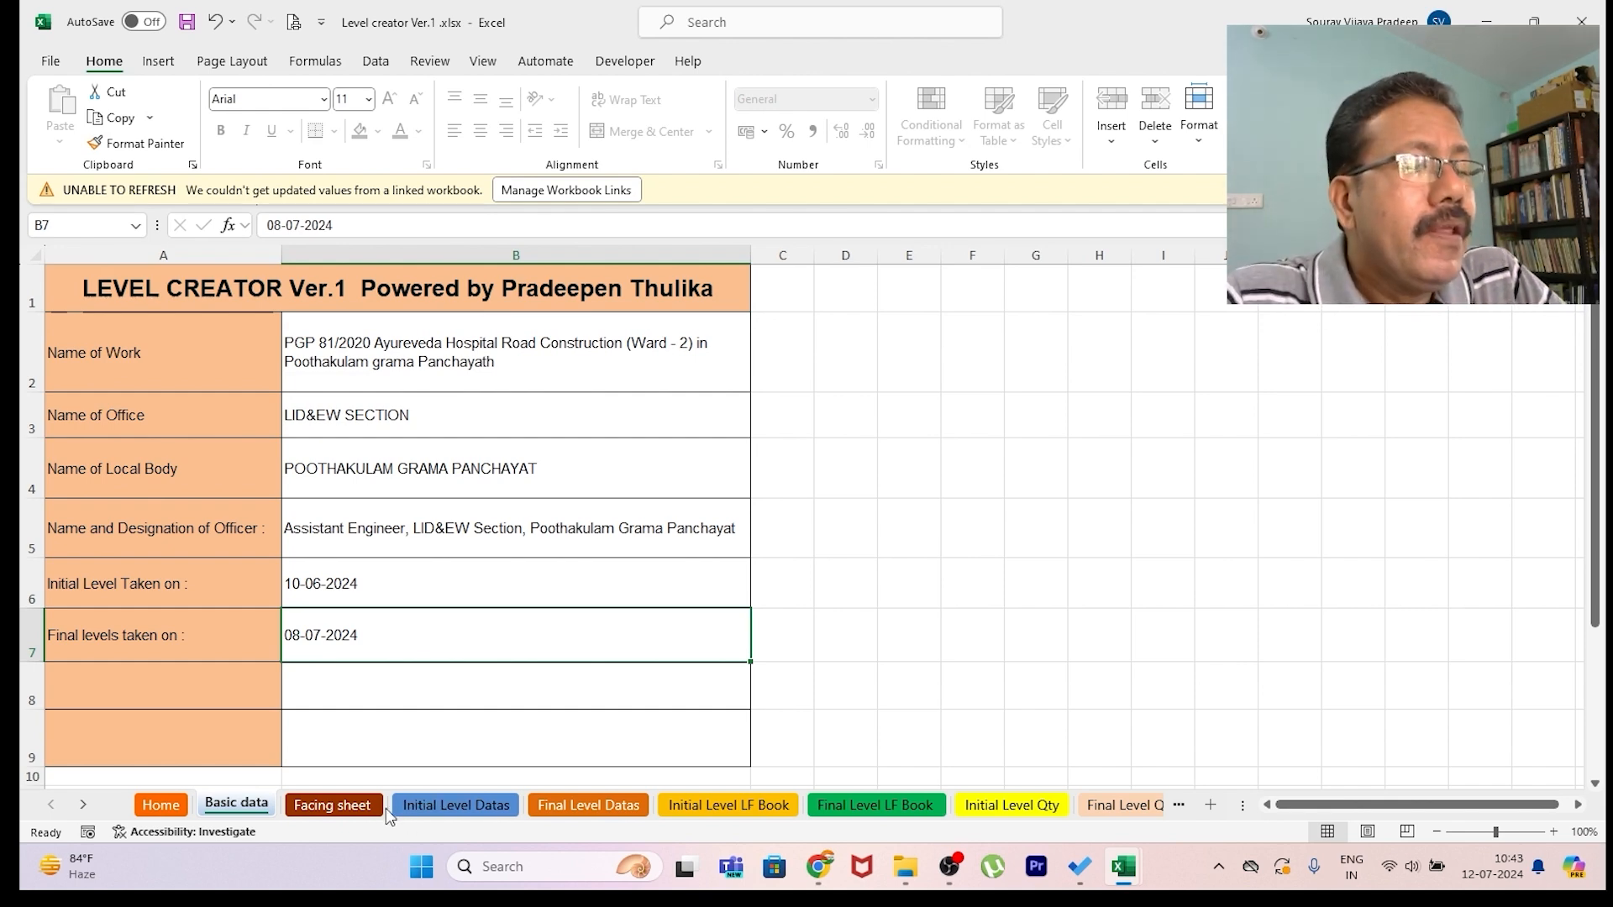
- Examine the Facing sheet's office, work name and level date details, and check its print preview
click(341, 807)
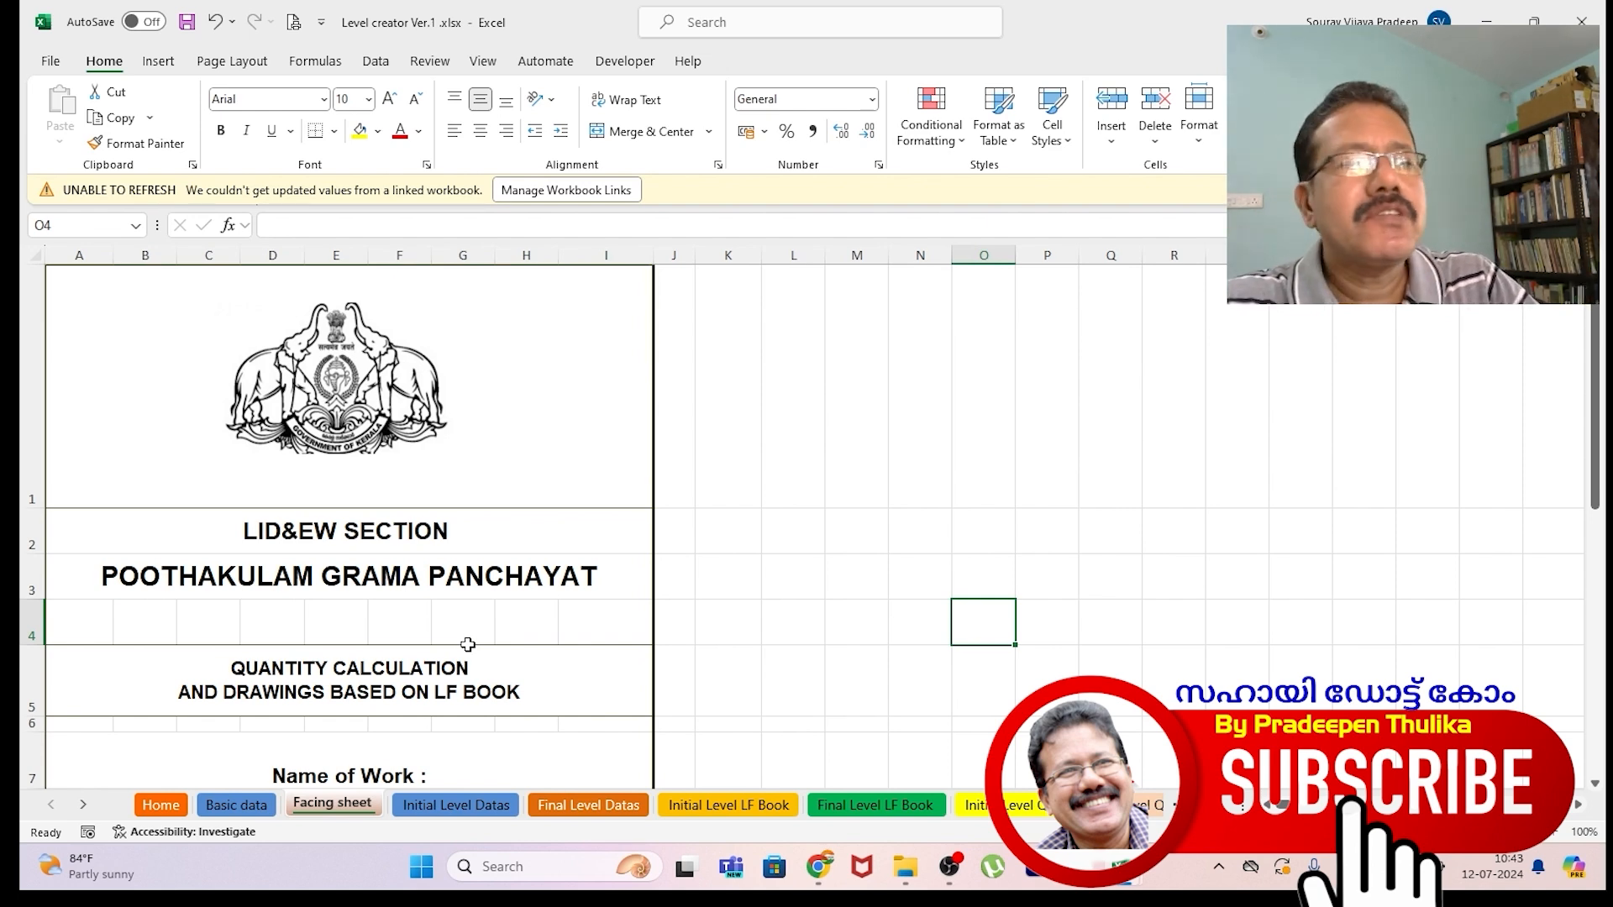
scroll(403, 609, down, 5)
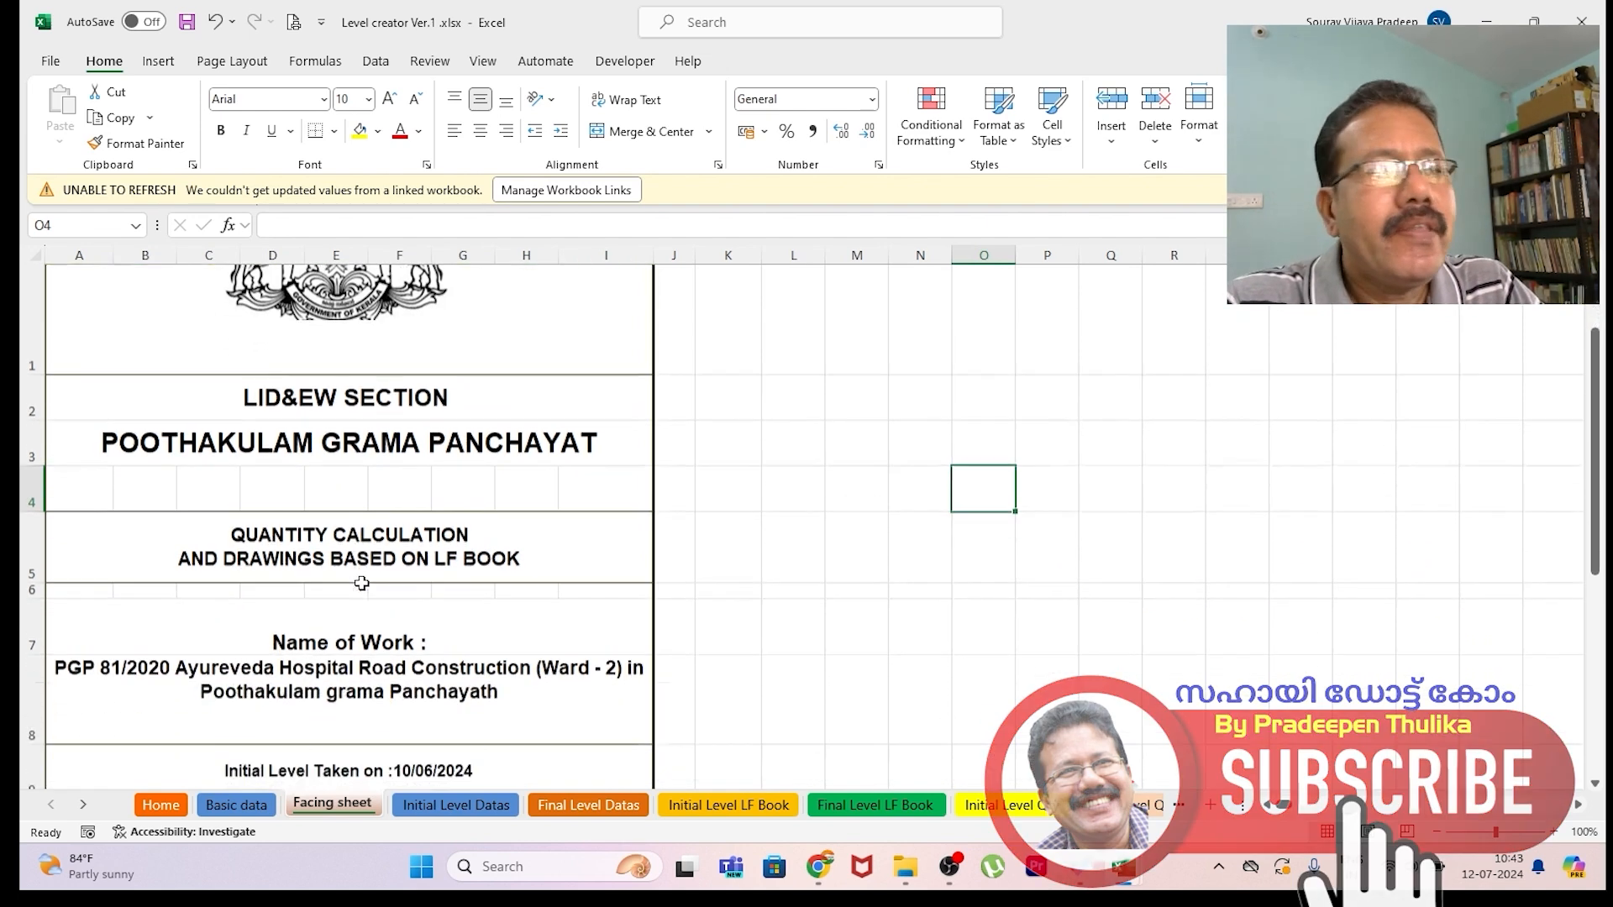
scroll(411, 612, up, 1)
scroll(501, 593, down, 4)
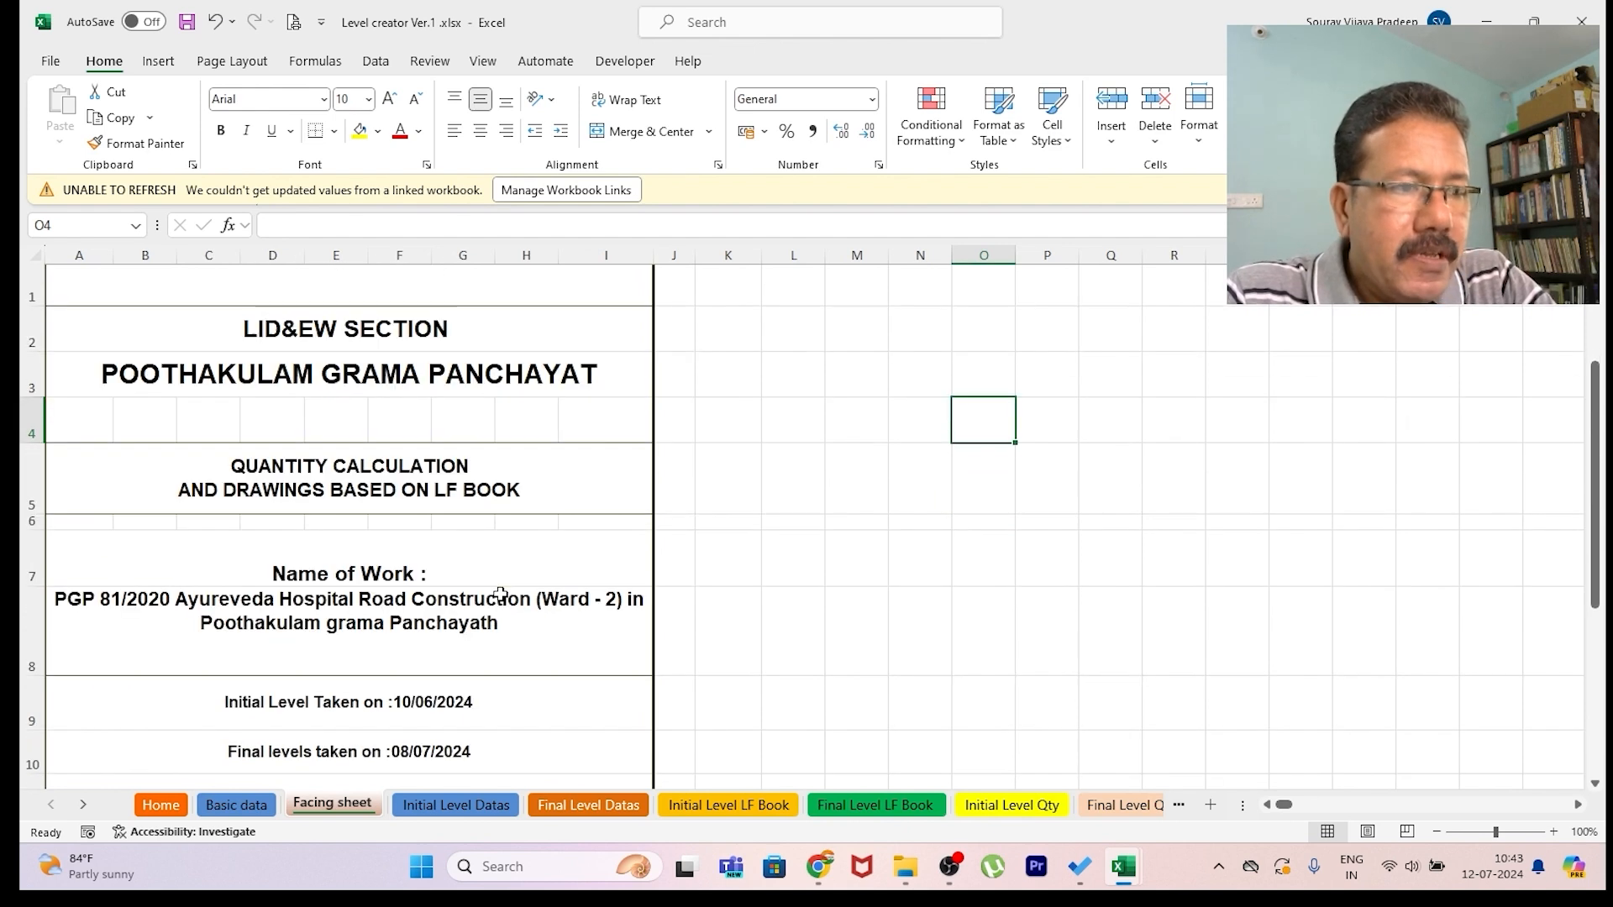
scroll(501, 594, up, 2)
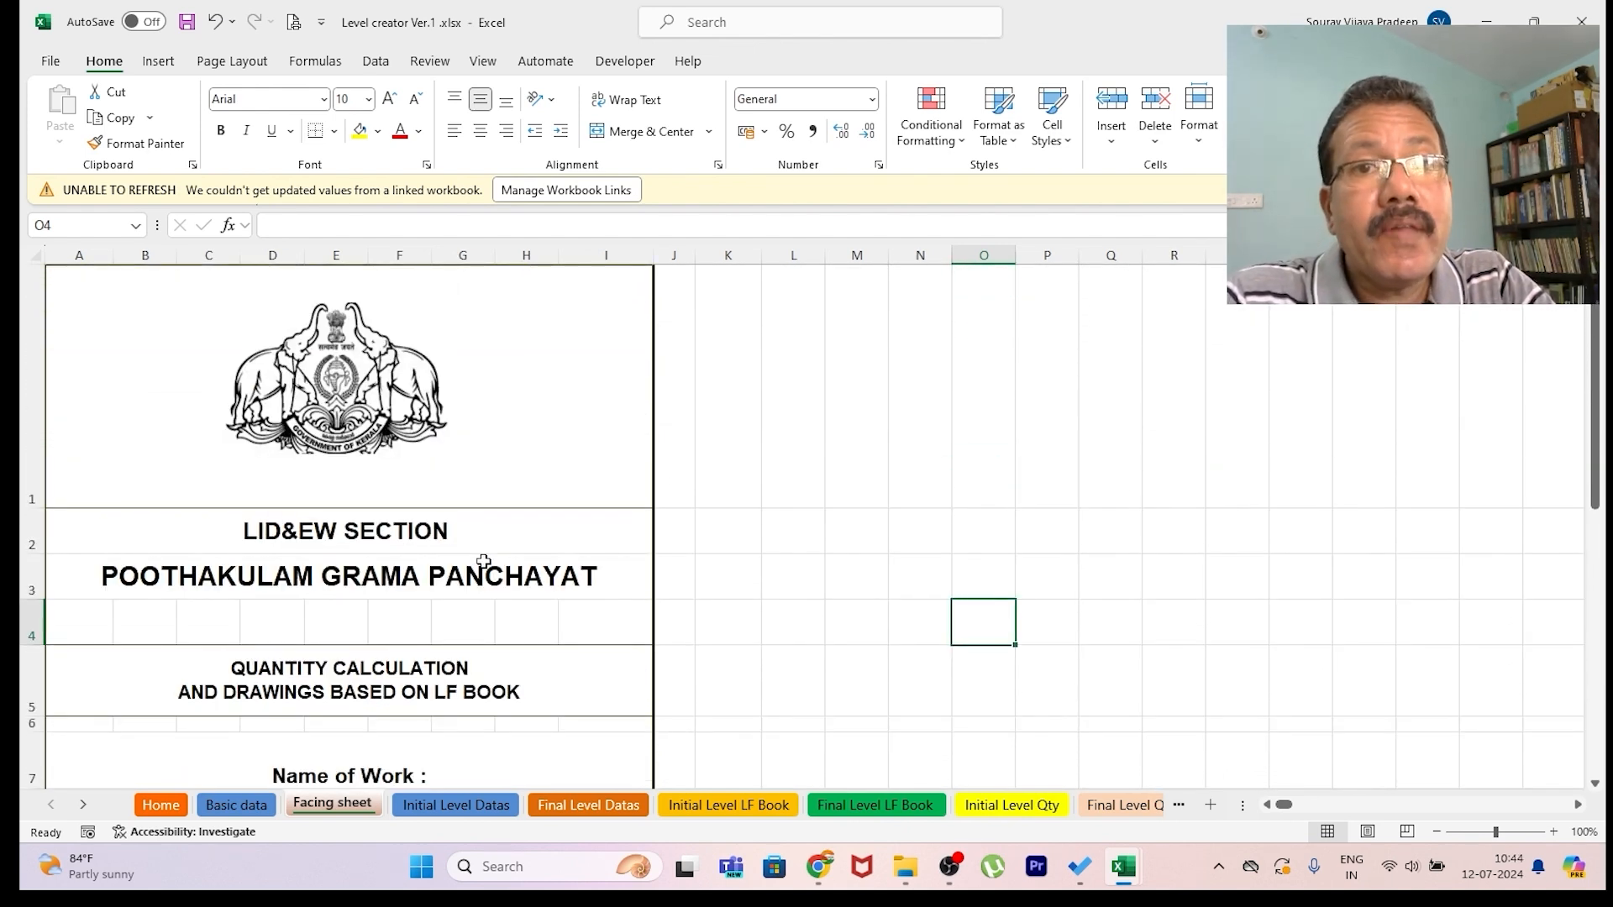
scroll(500, 561, down, 1)
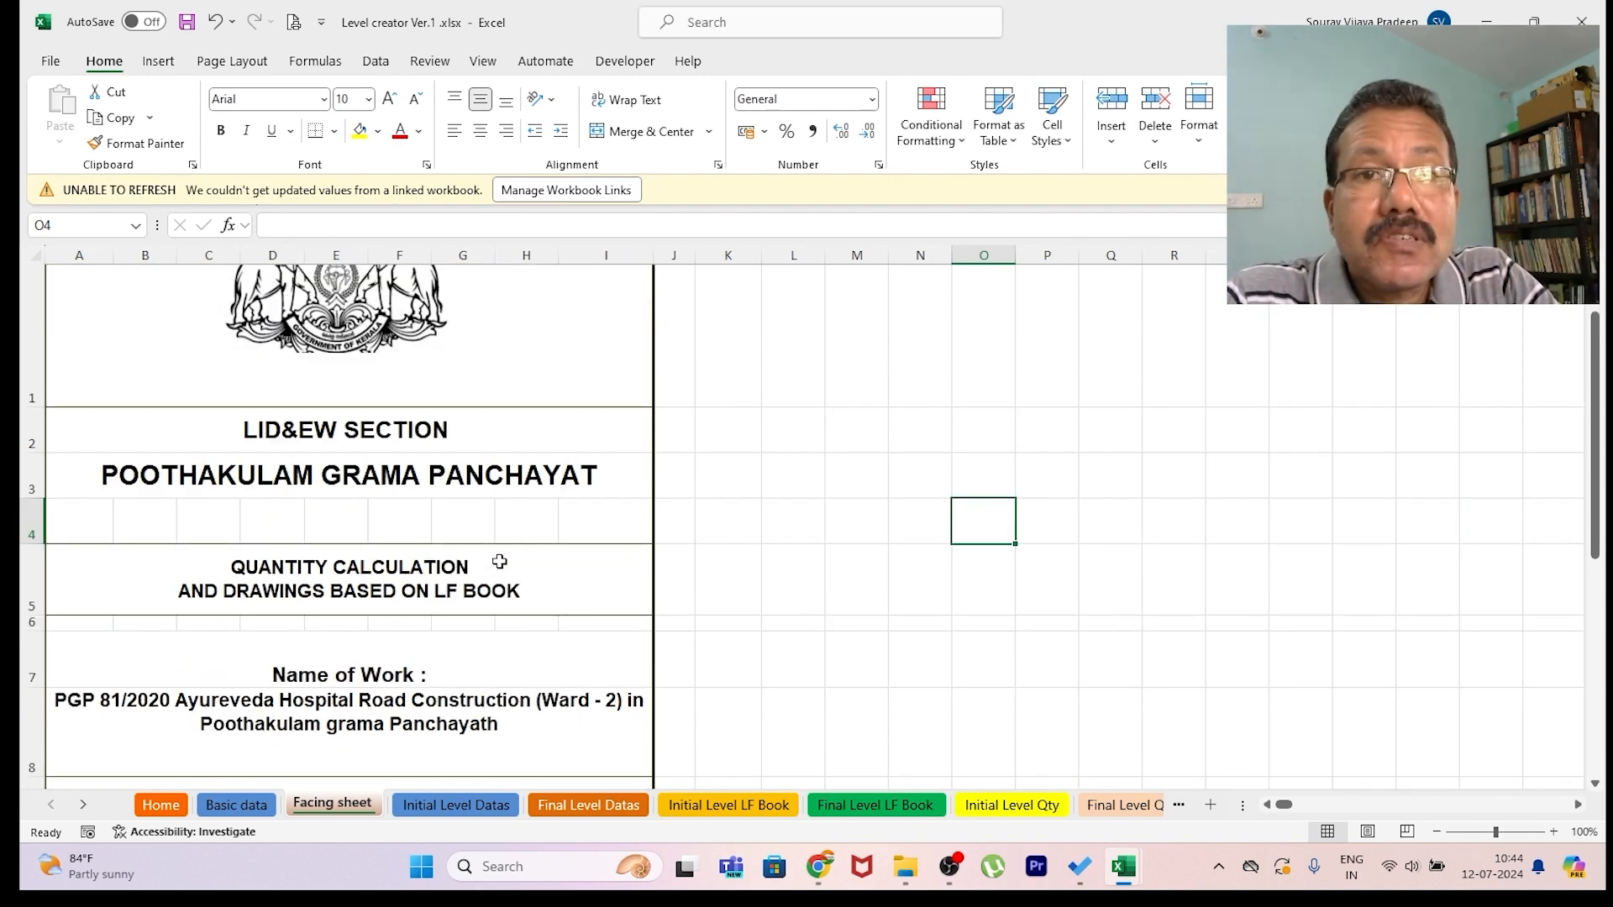
scroll(498, 561, up, 1)
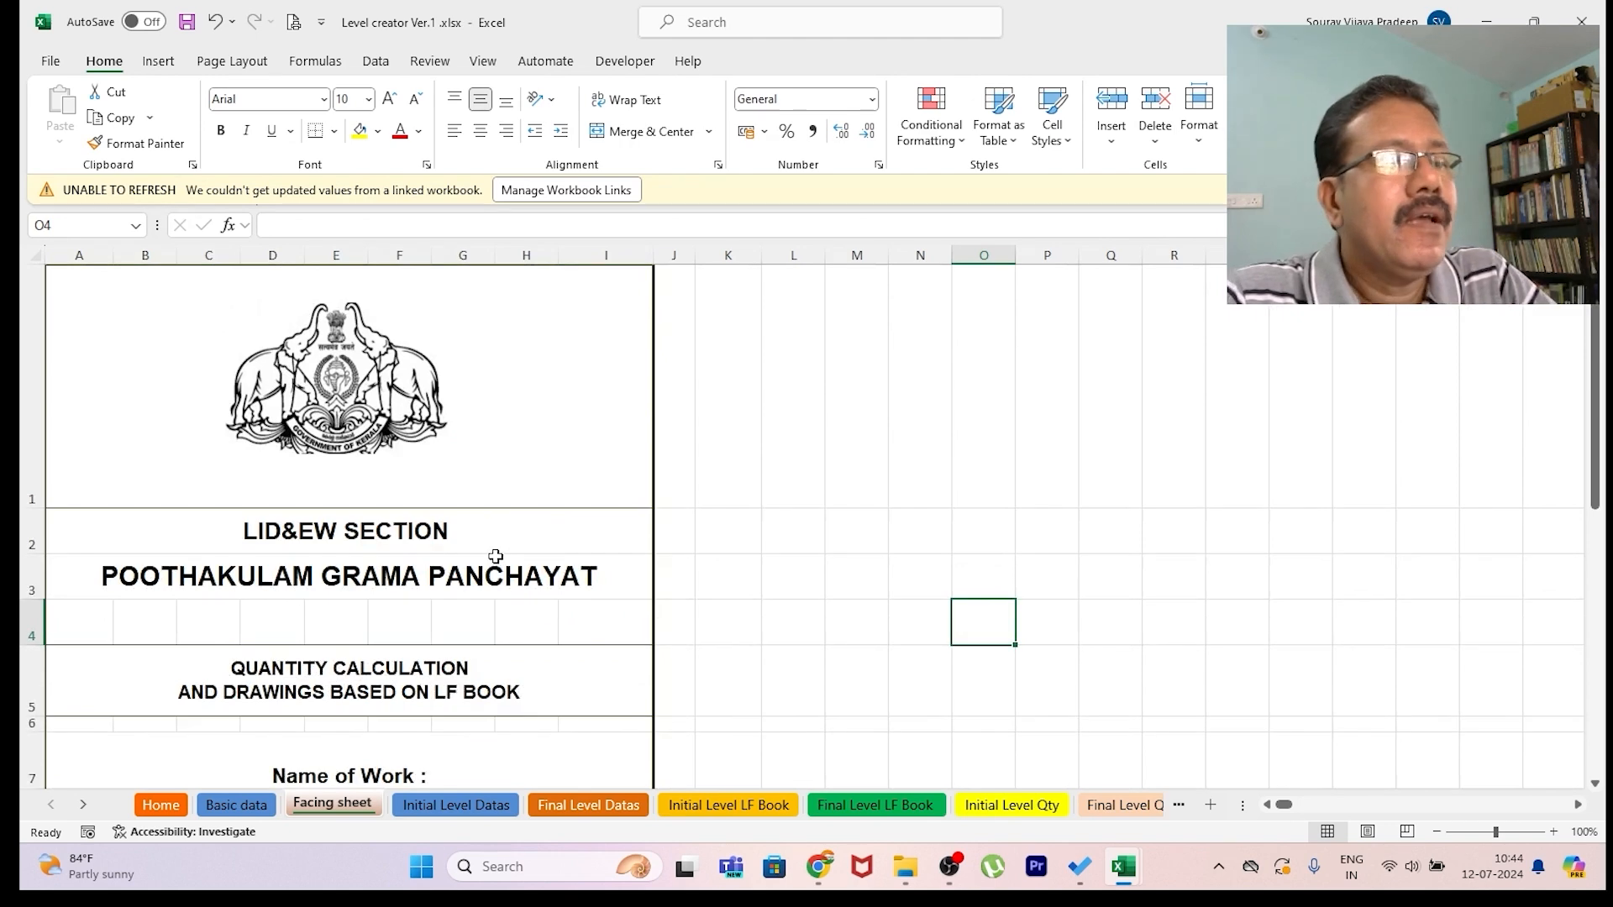
click(295, 24)
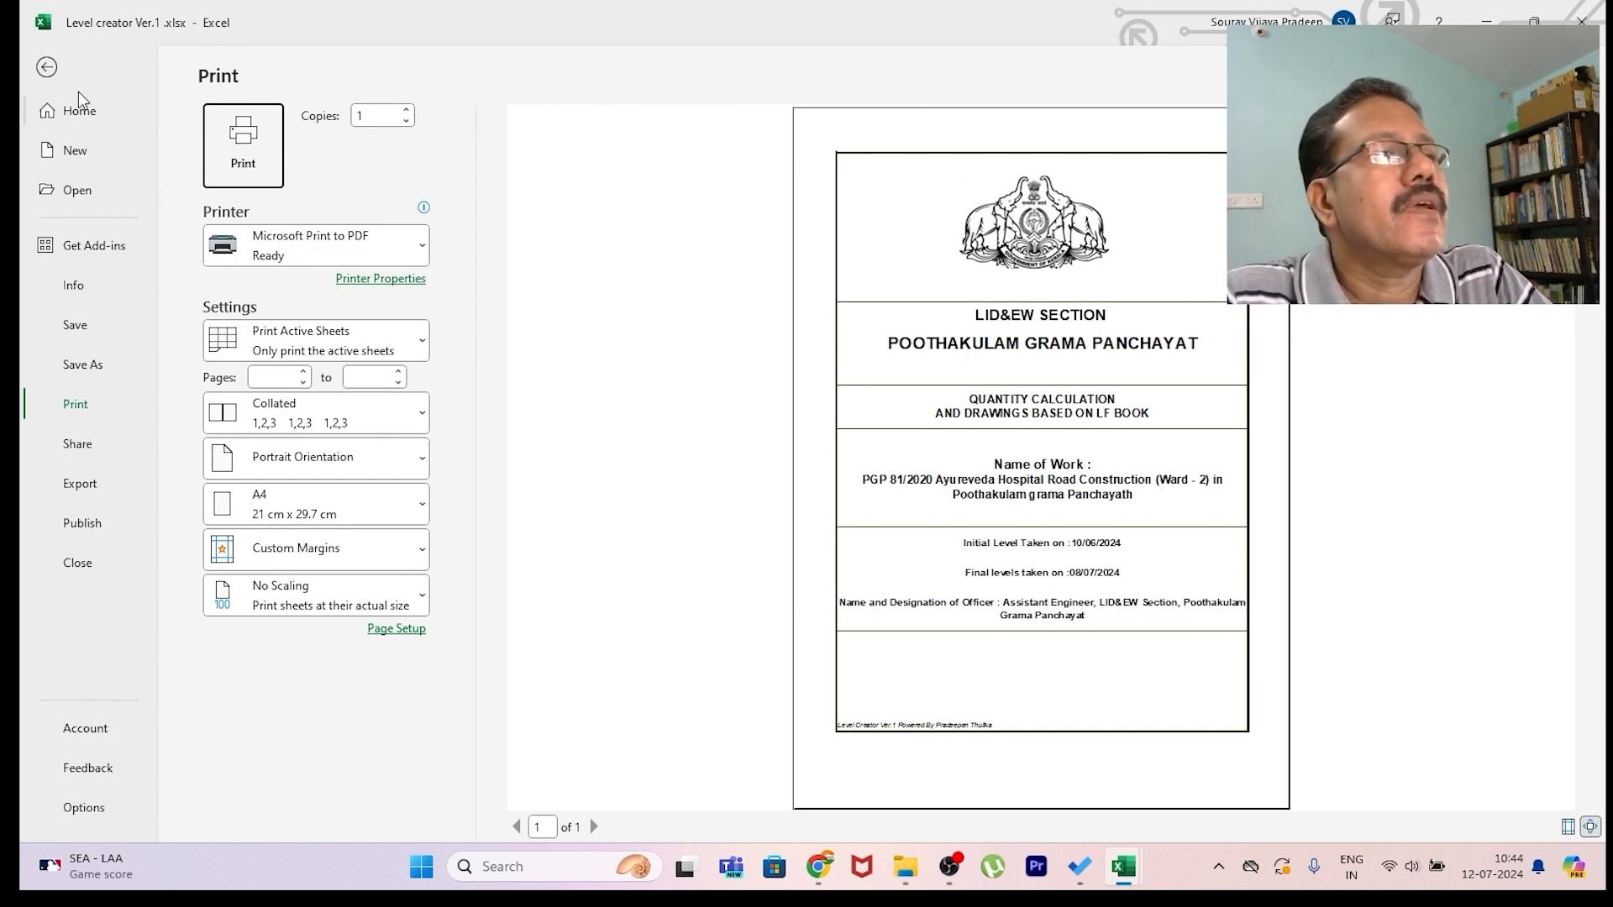
click(47, 69)
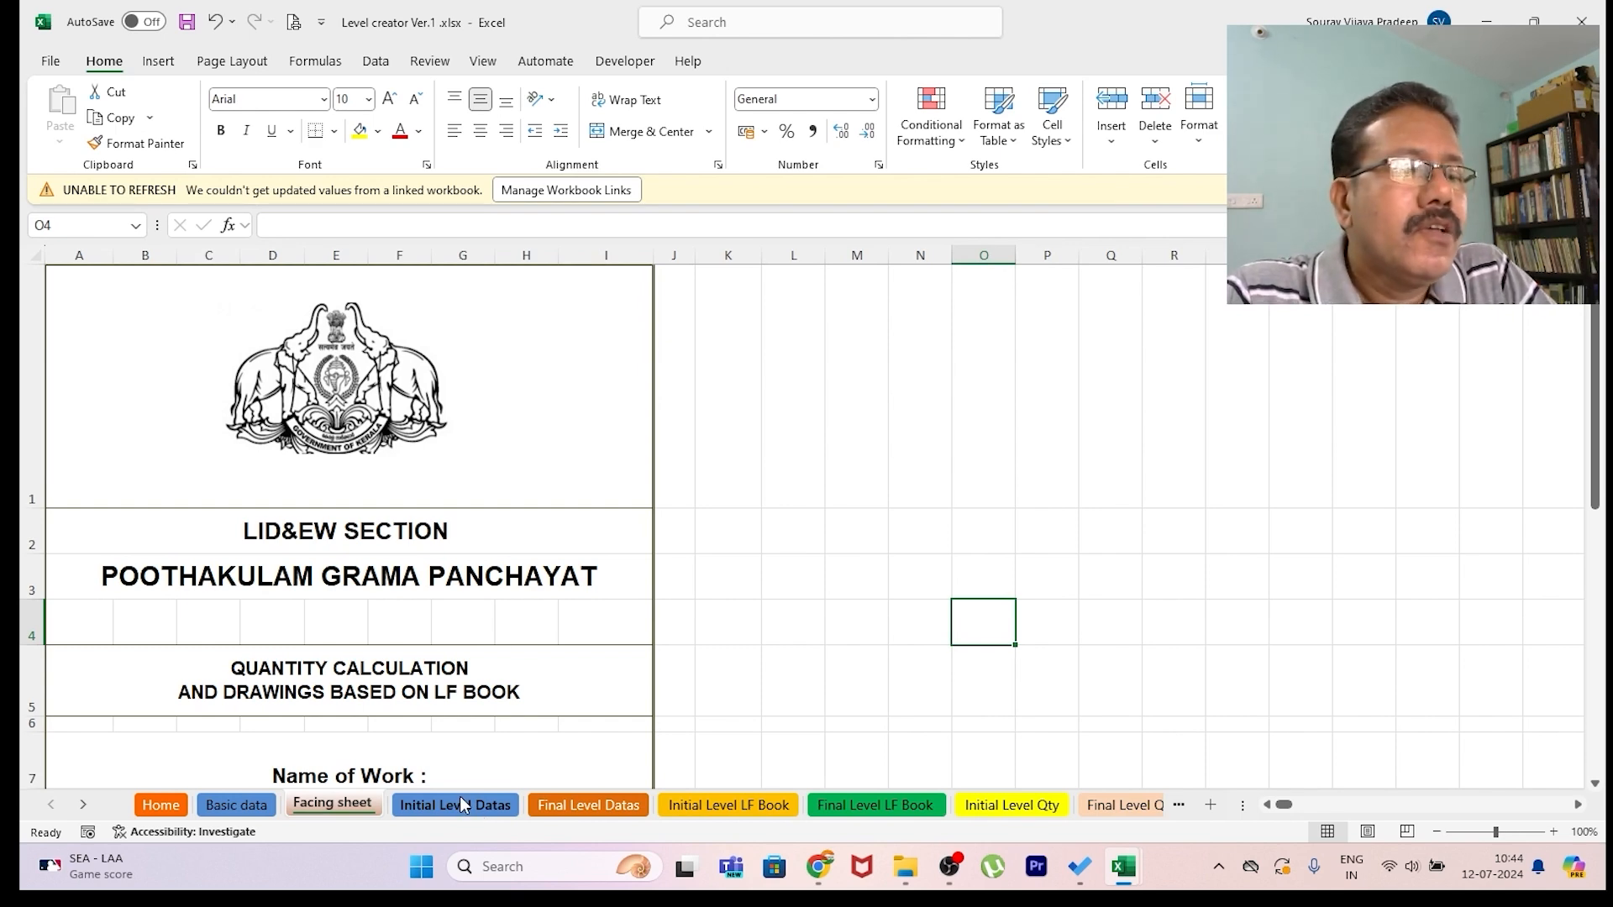
- Clear the B.S, I.S and F.S readings in A5:C48 of the Initial Level Datas sheet
click(453, 806)
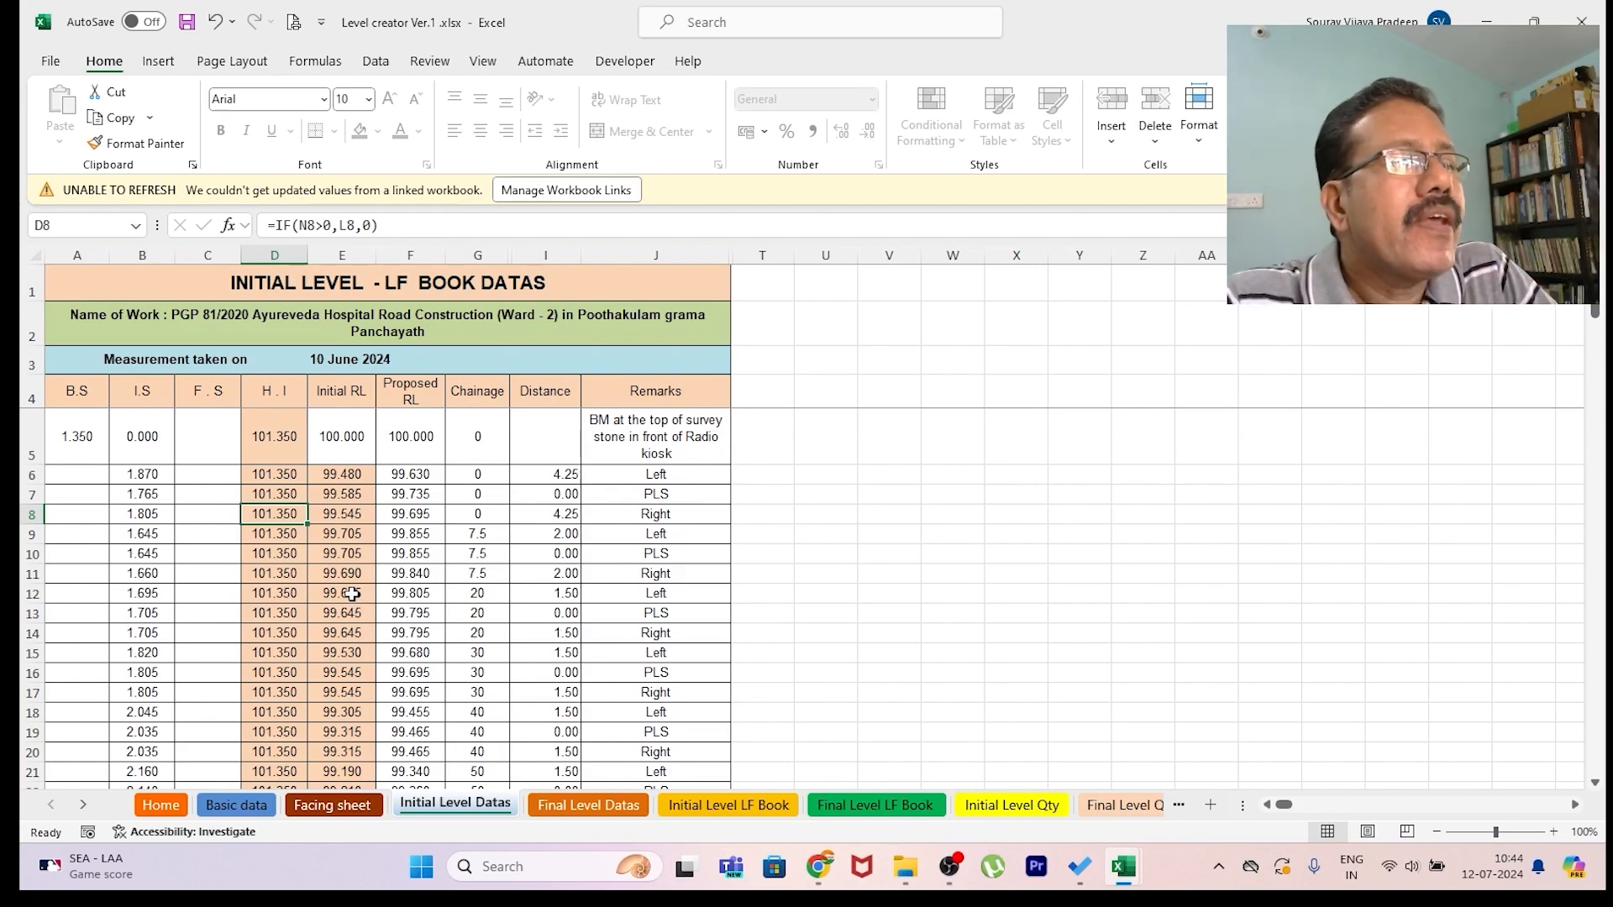
drag(75, 439, 200, 676)
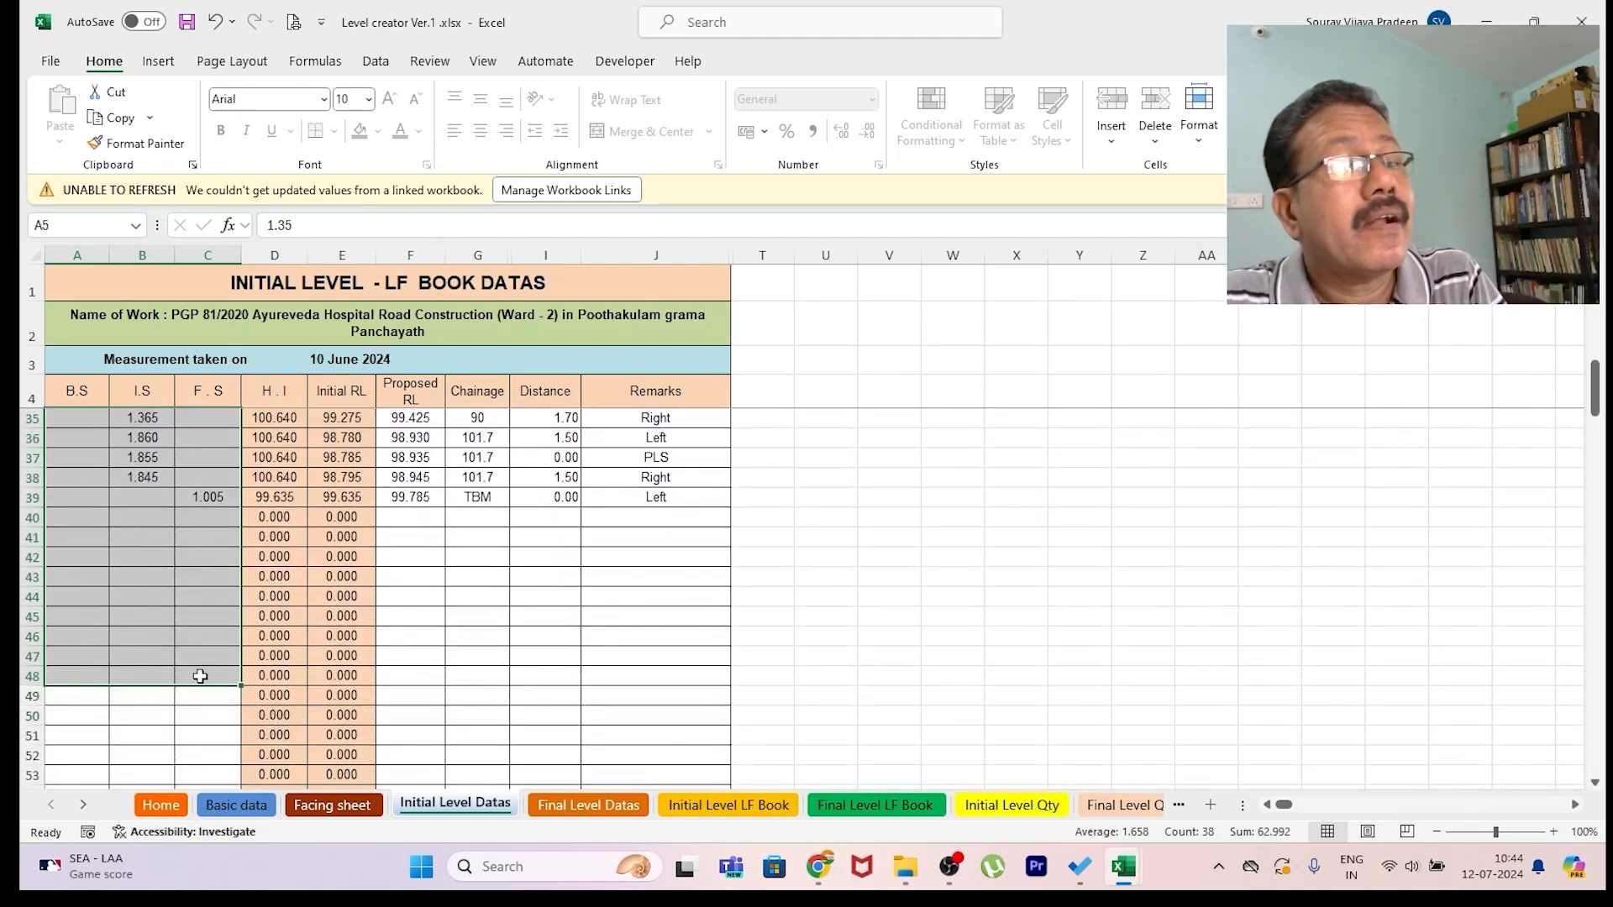
key(Delete)
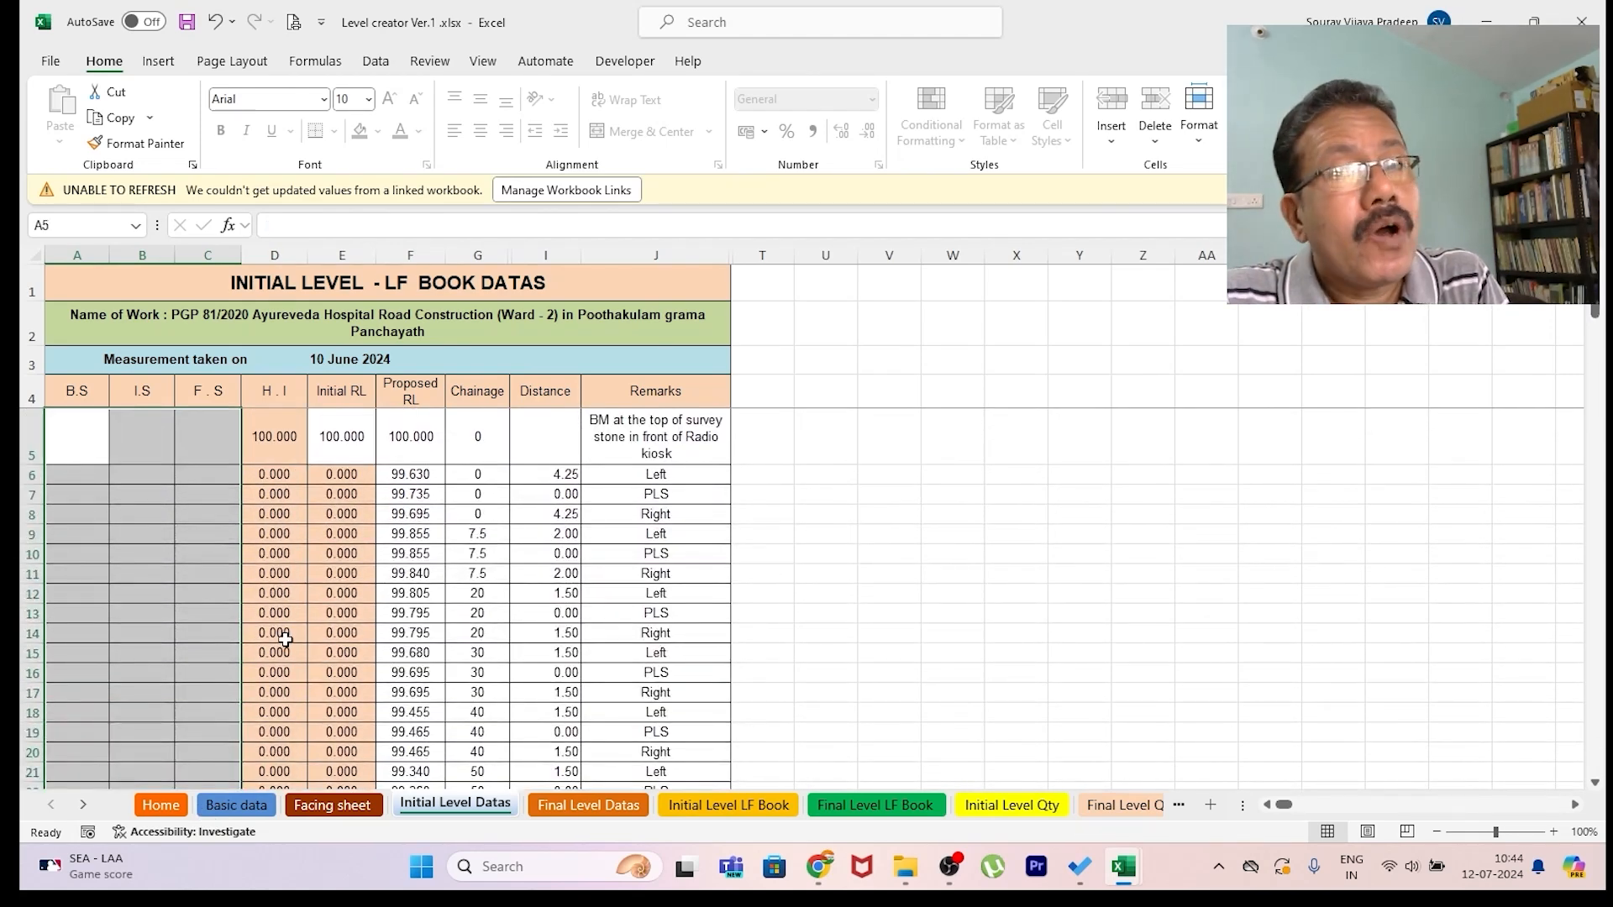
- Clear the Proposed RL, Chainage and Distance entries from row 5 down on the Initial Level Datas sheet
drag(412, 436, 558, 697)
scroll(550, 598, up, 3)
scroll(546, 589, up, 5)
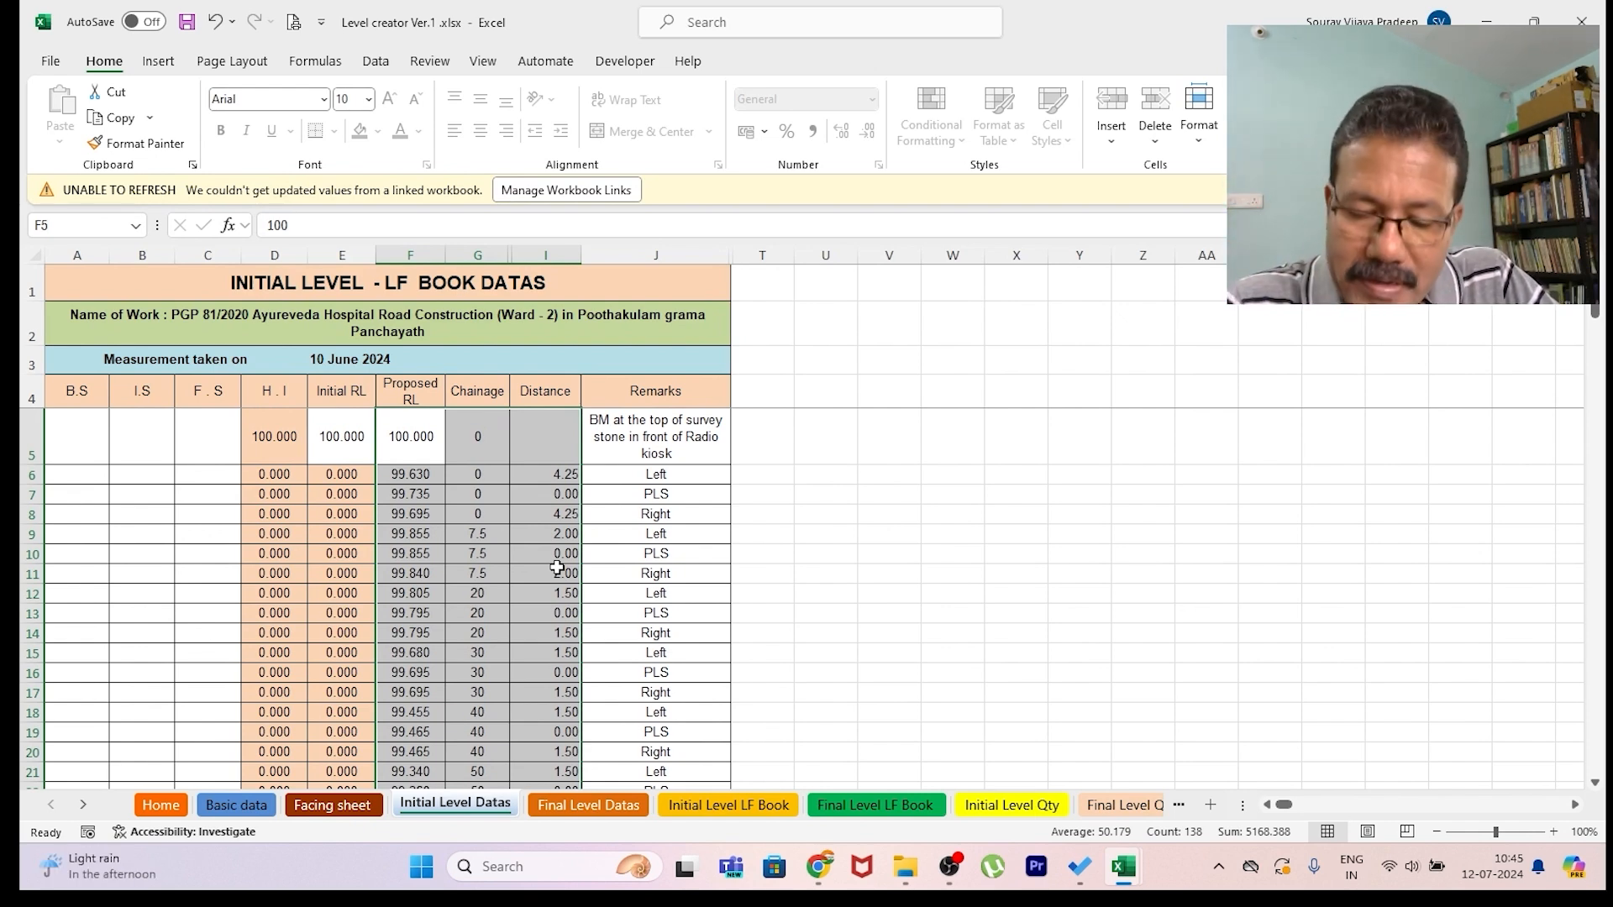
key(Delete)
scroll(529, 558, down, 2)
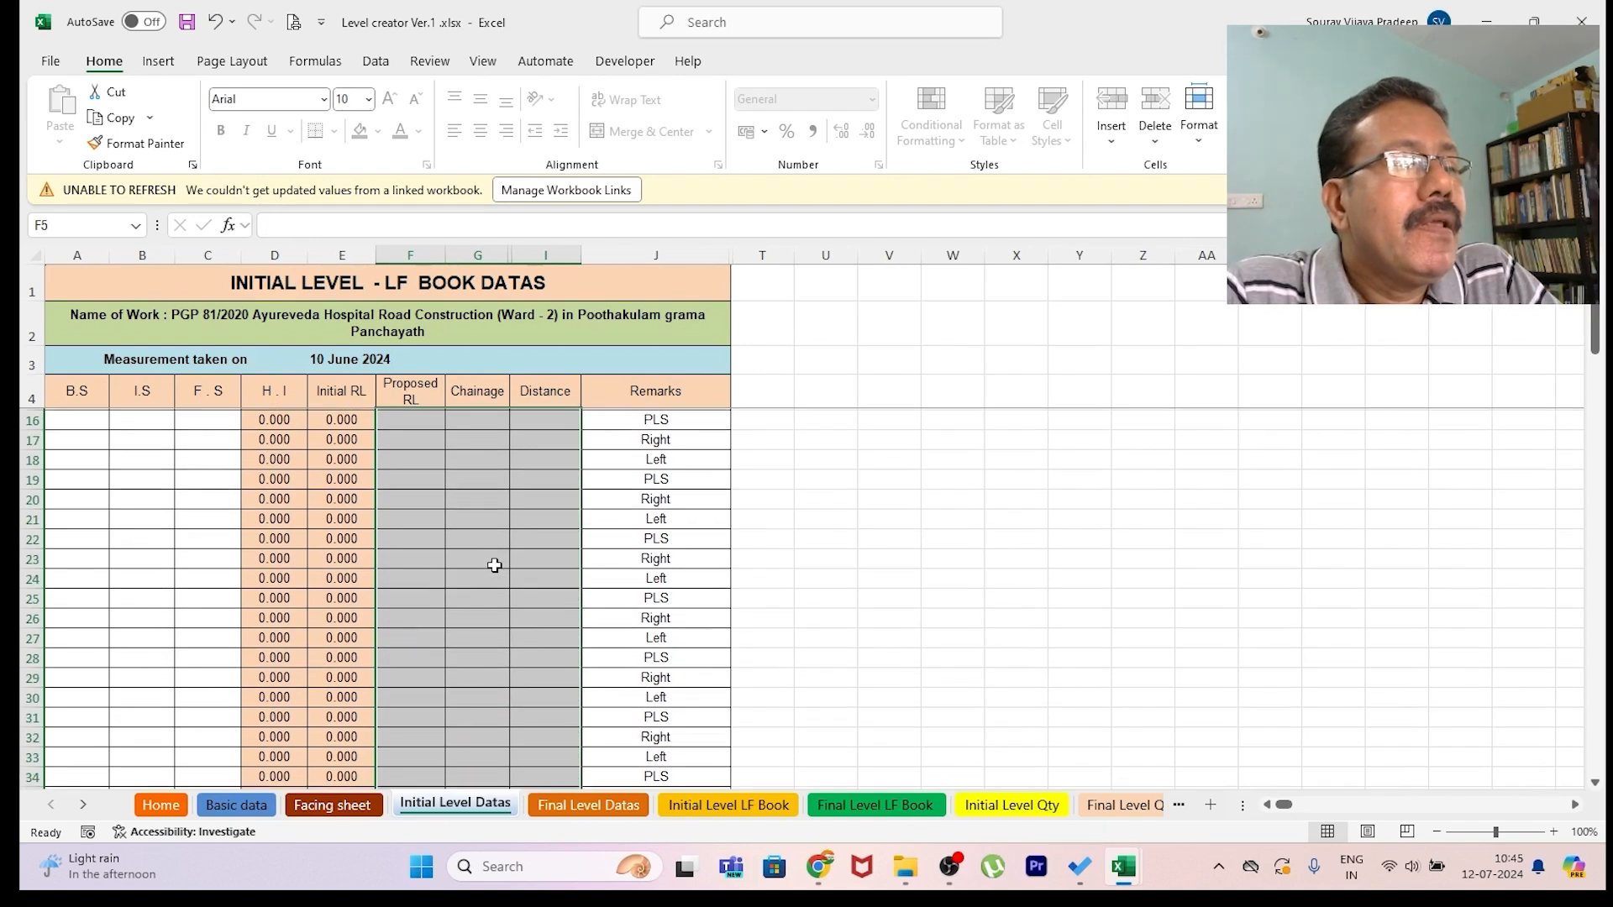
scroll(504, 554, up, 2)
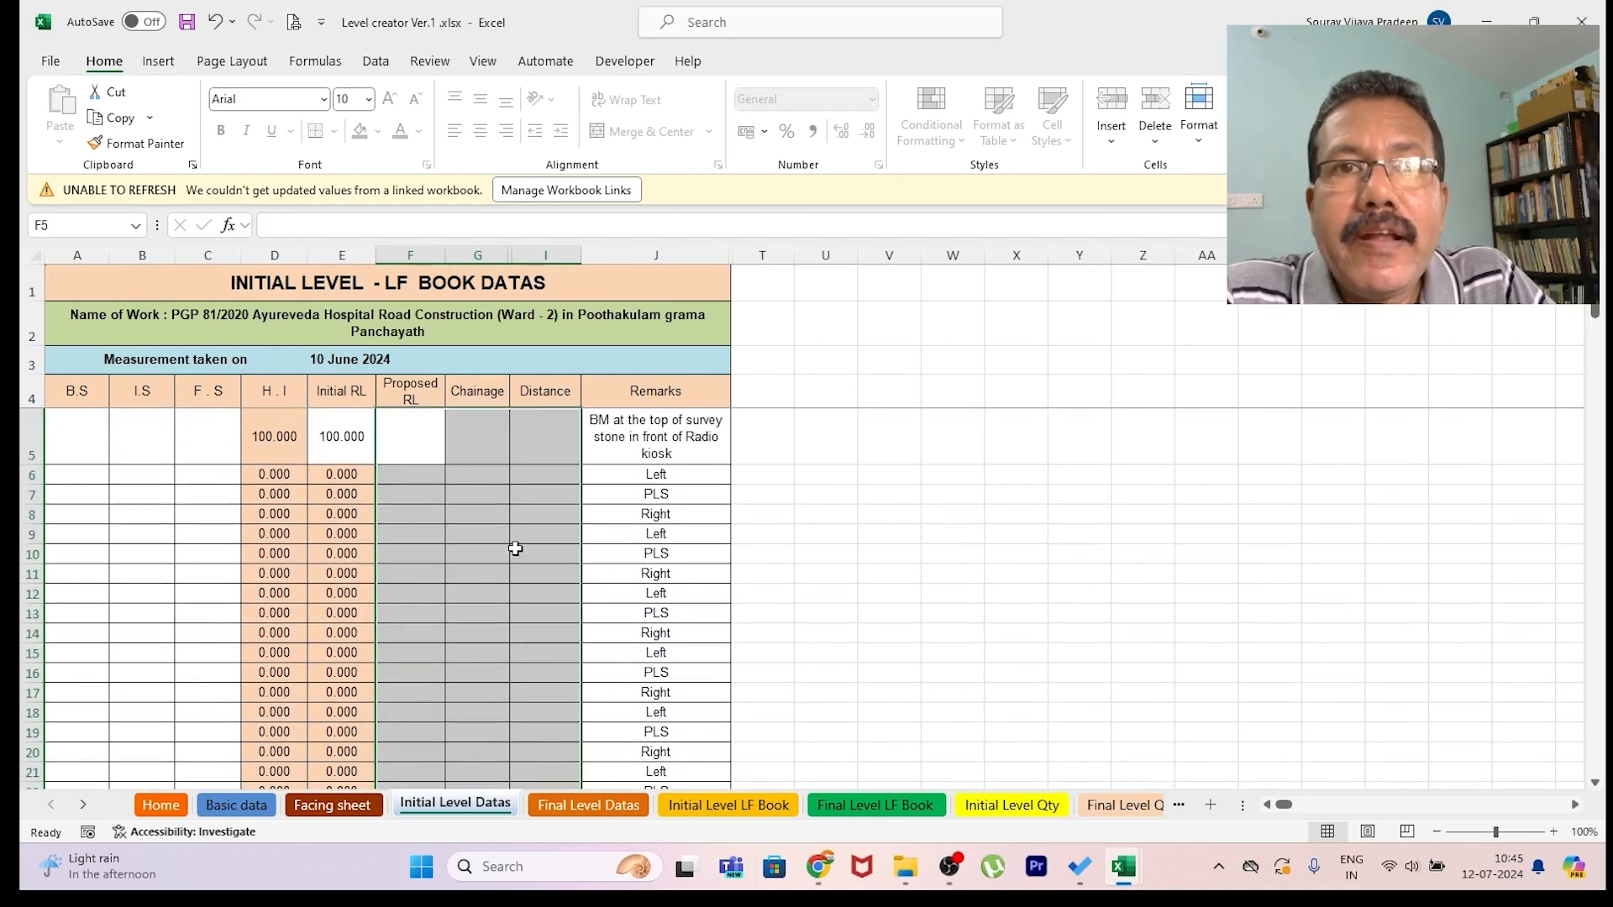
- Switch to the 81.Ayurveda Hospital road tarring workbook and copy the B.S, I.S and F.S readings in A4:C38 of its Initial Level sheet
mouse_move(1133, 870)
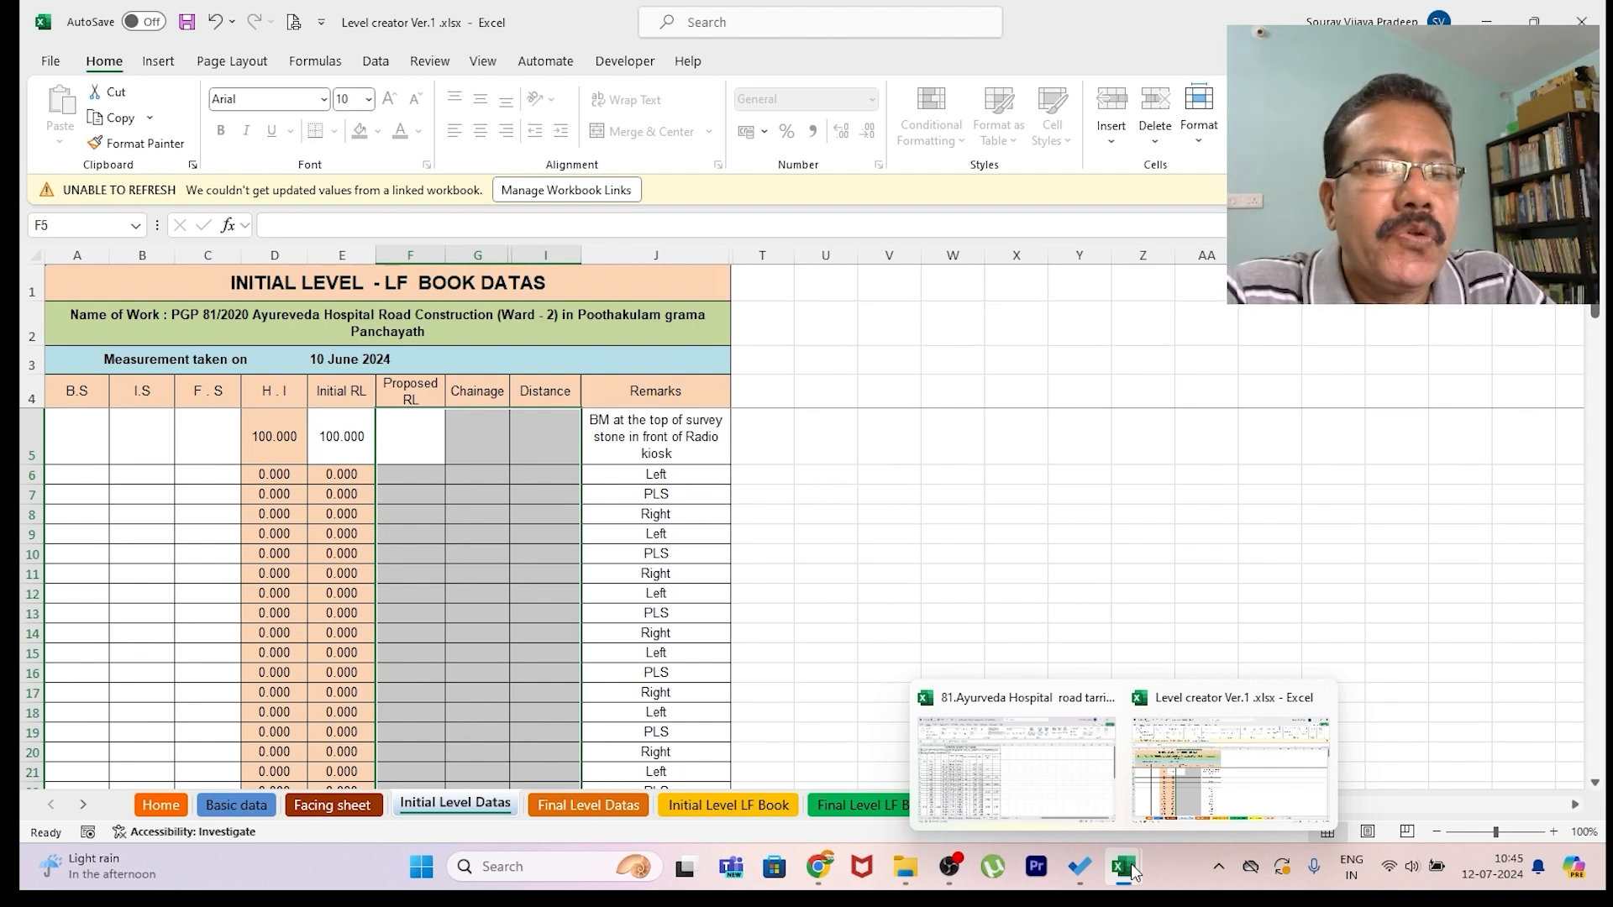
click(1016, 760)
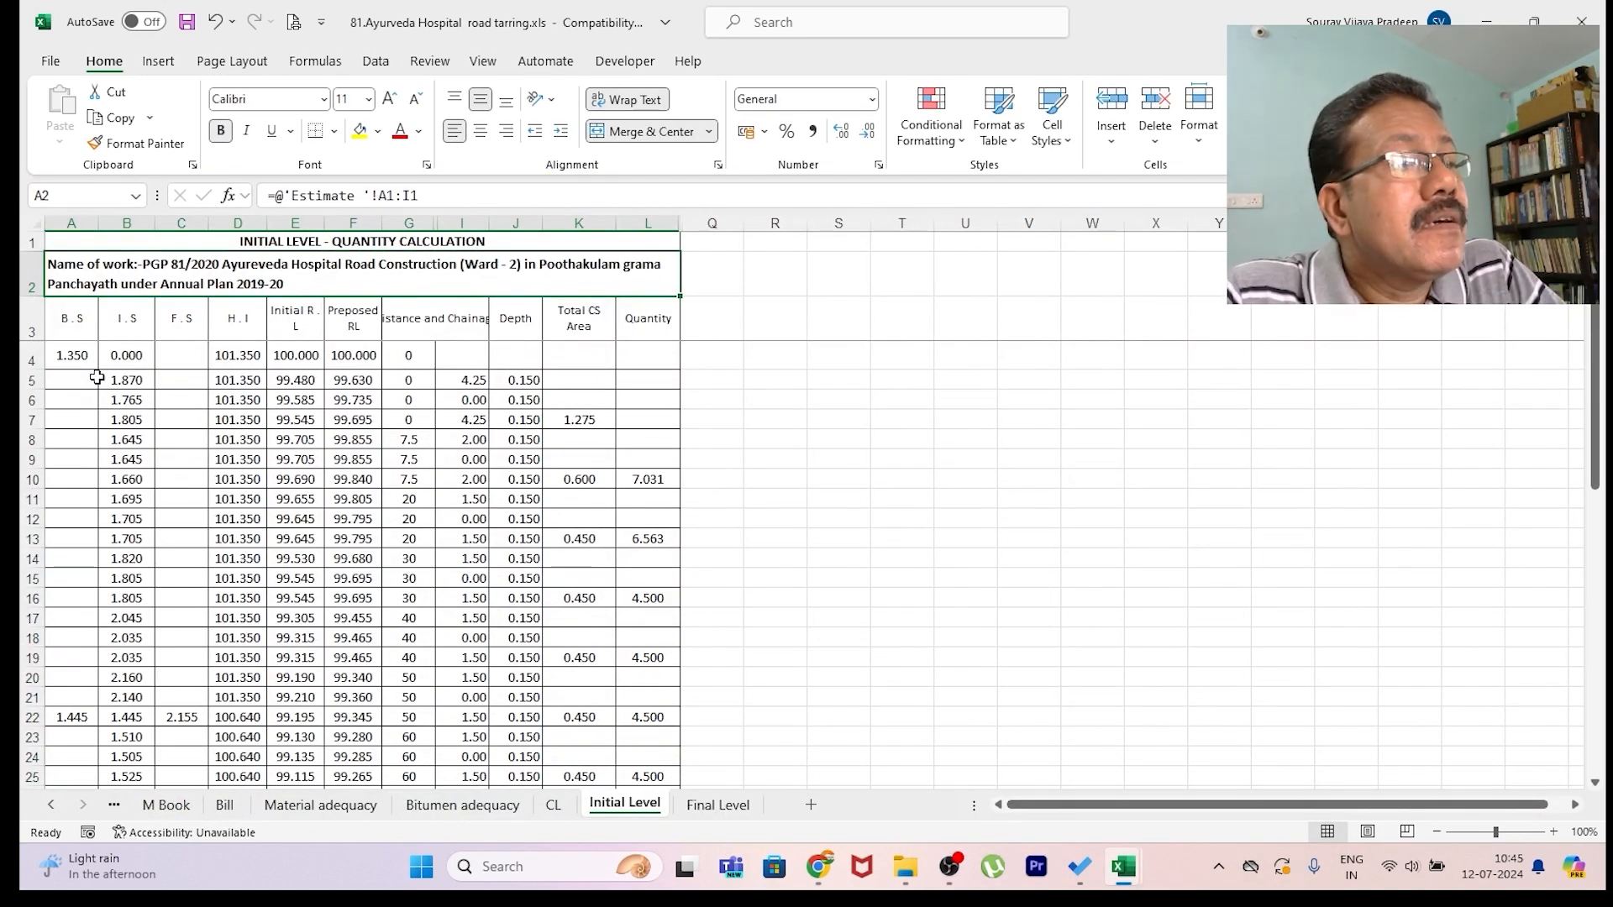
drag(71, 356, 185, 664)
key(ctrl+c)
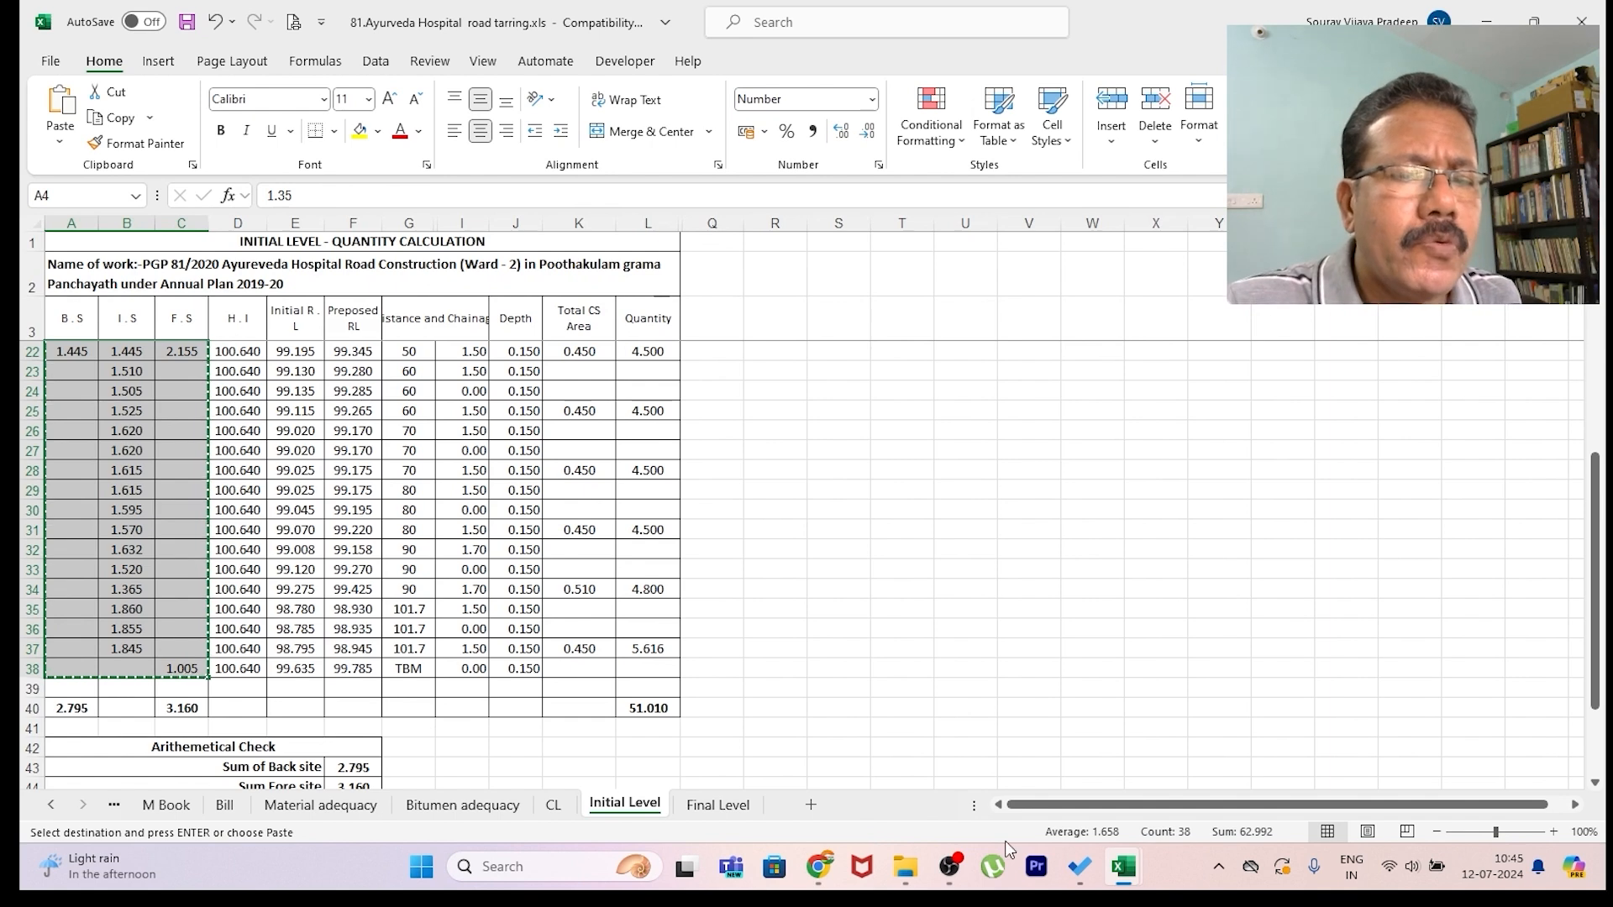
- Paste the copied readings as values only into the Level creator workbook's Initial Level Datas sheet, starting at cell A5
click(1123, 866)
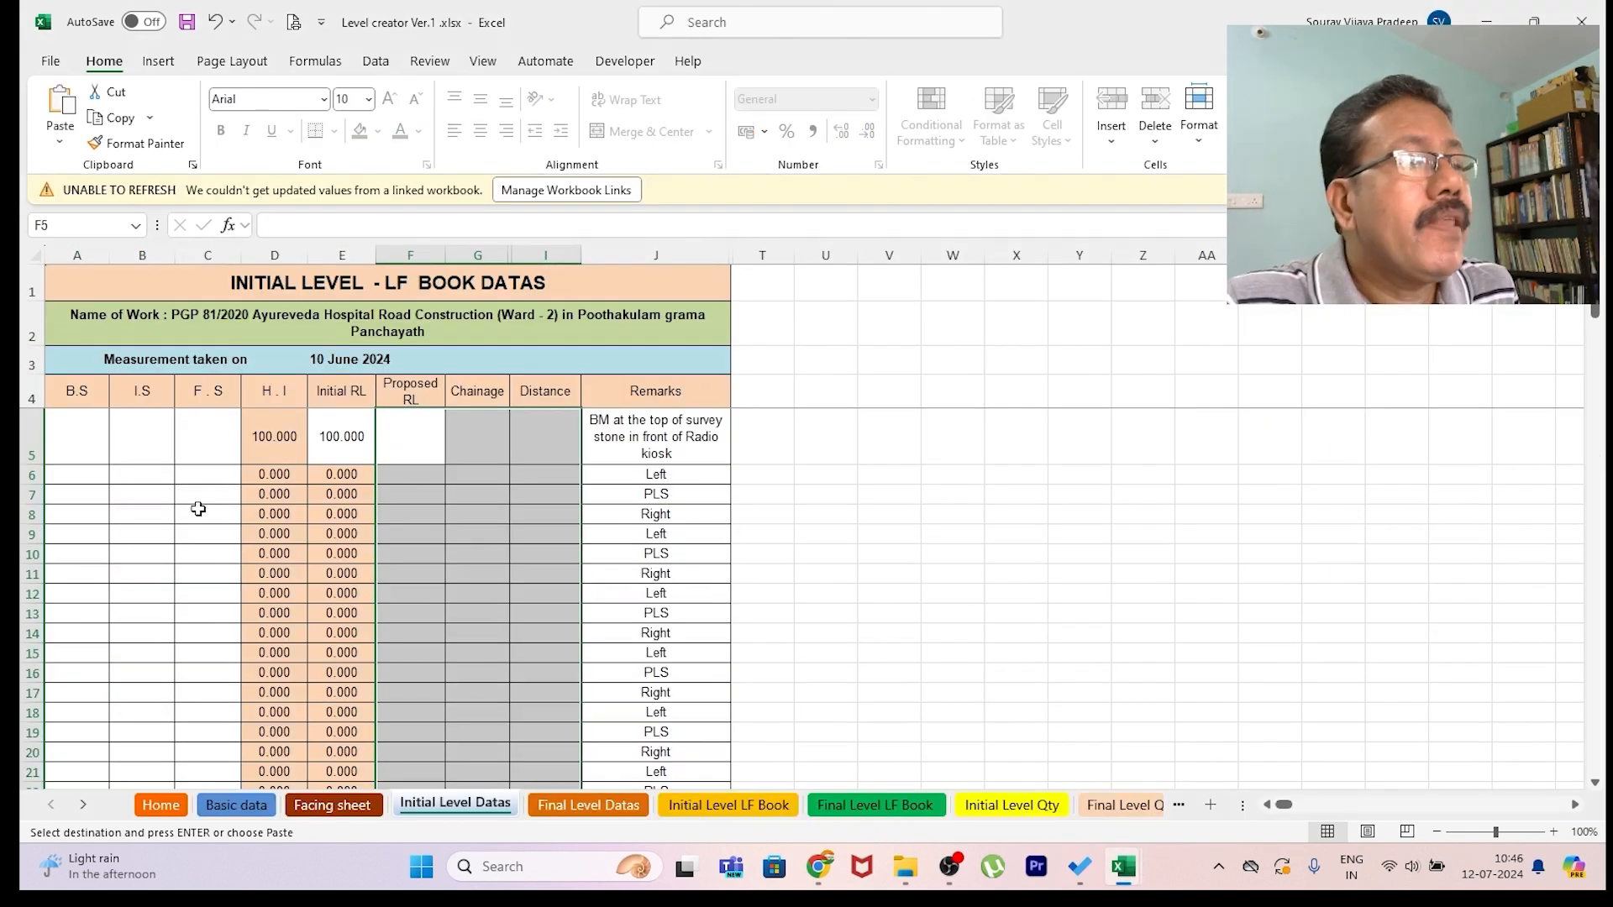
click(74, 447)
right_click(73, 447)
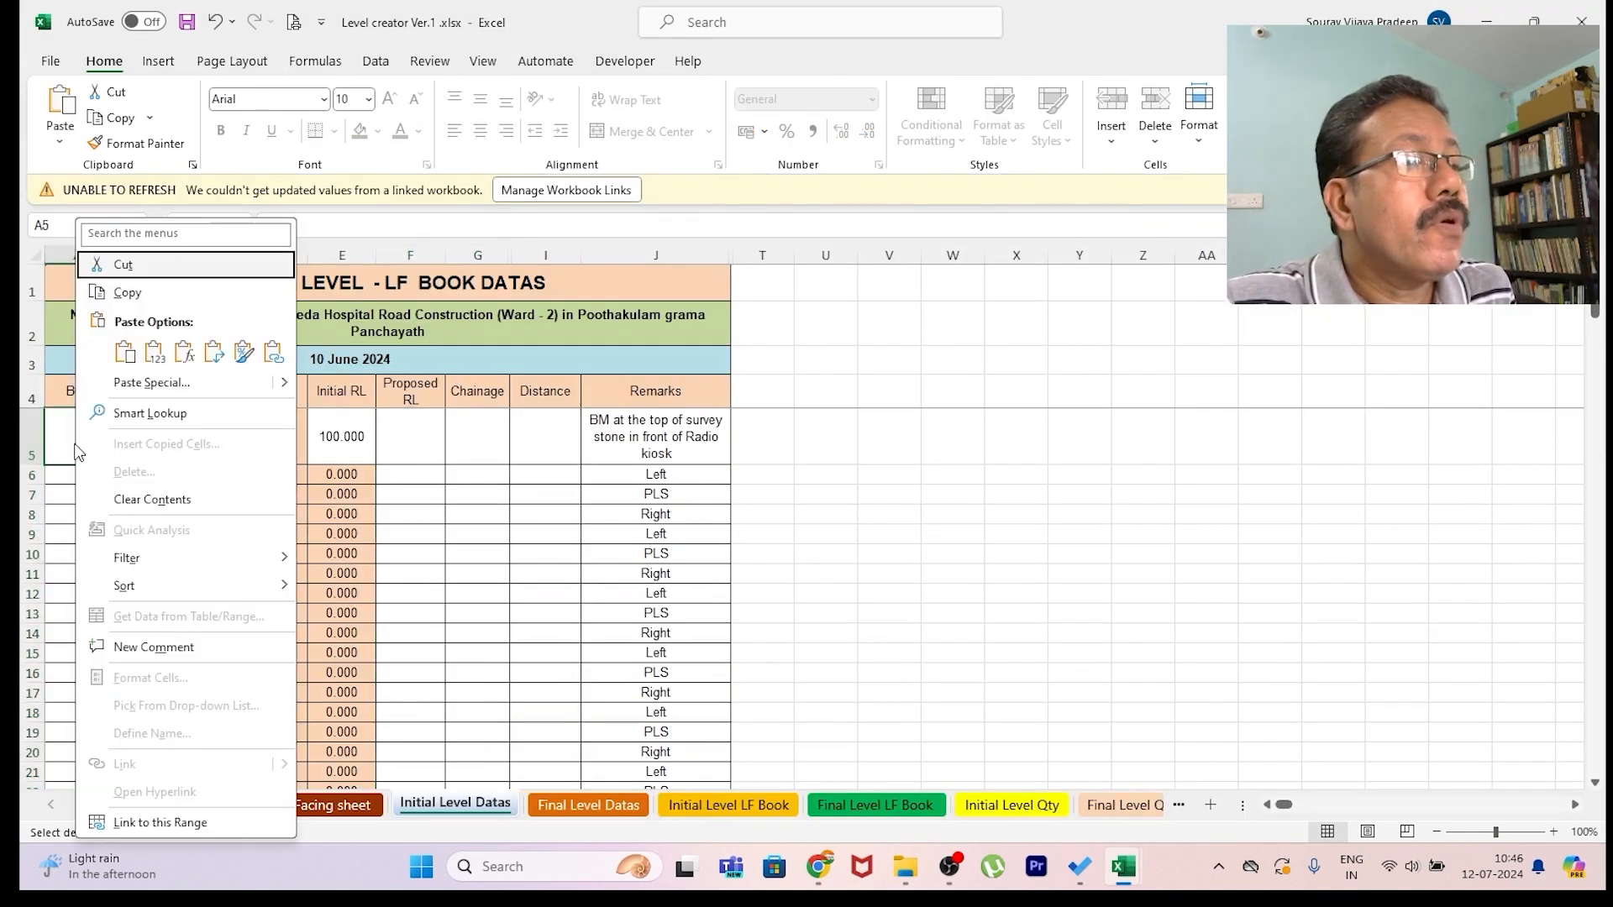
click(166, 392)
click(67, 340)
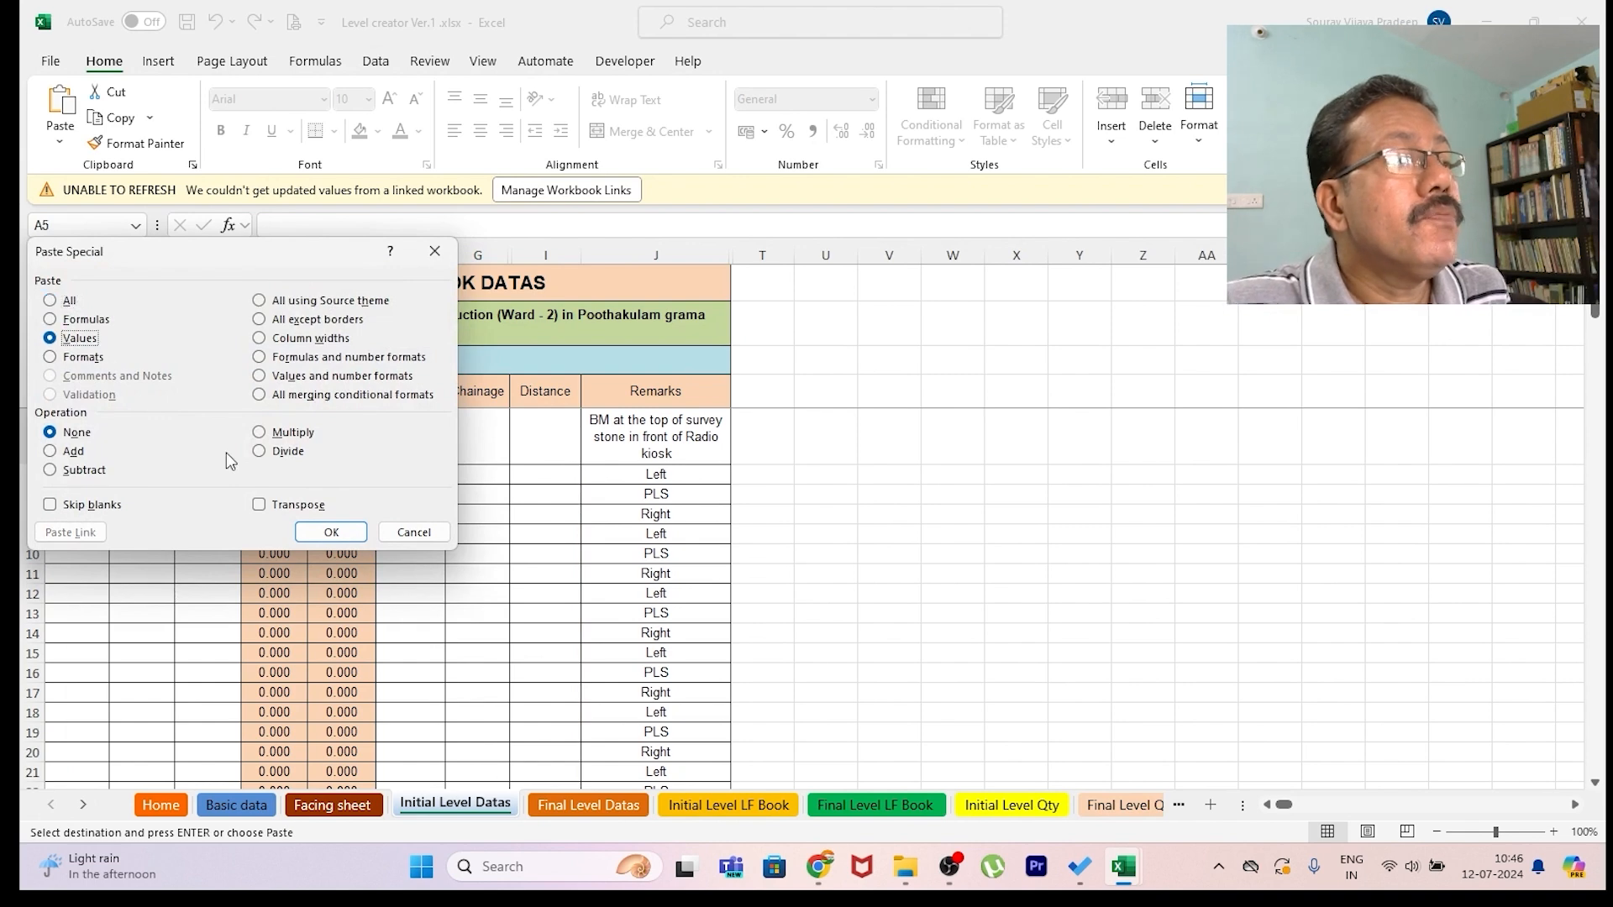
click(332, 532)
scroll(180, 496, down, 4)
scroll(180, 523, up, 4)
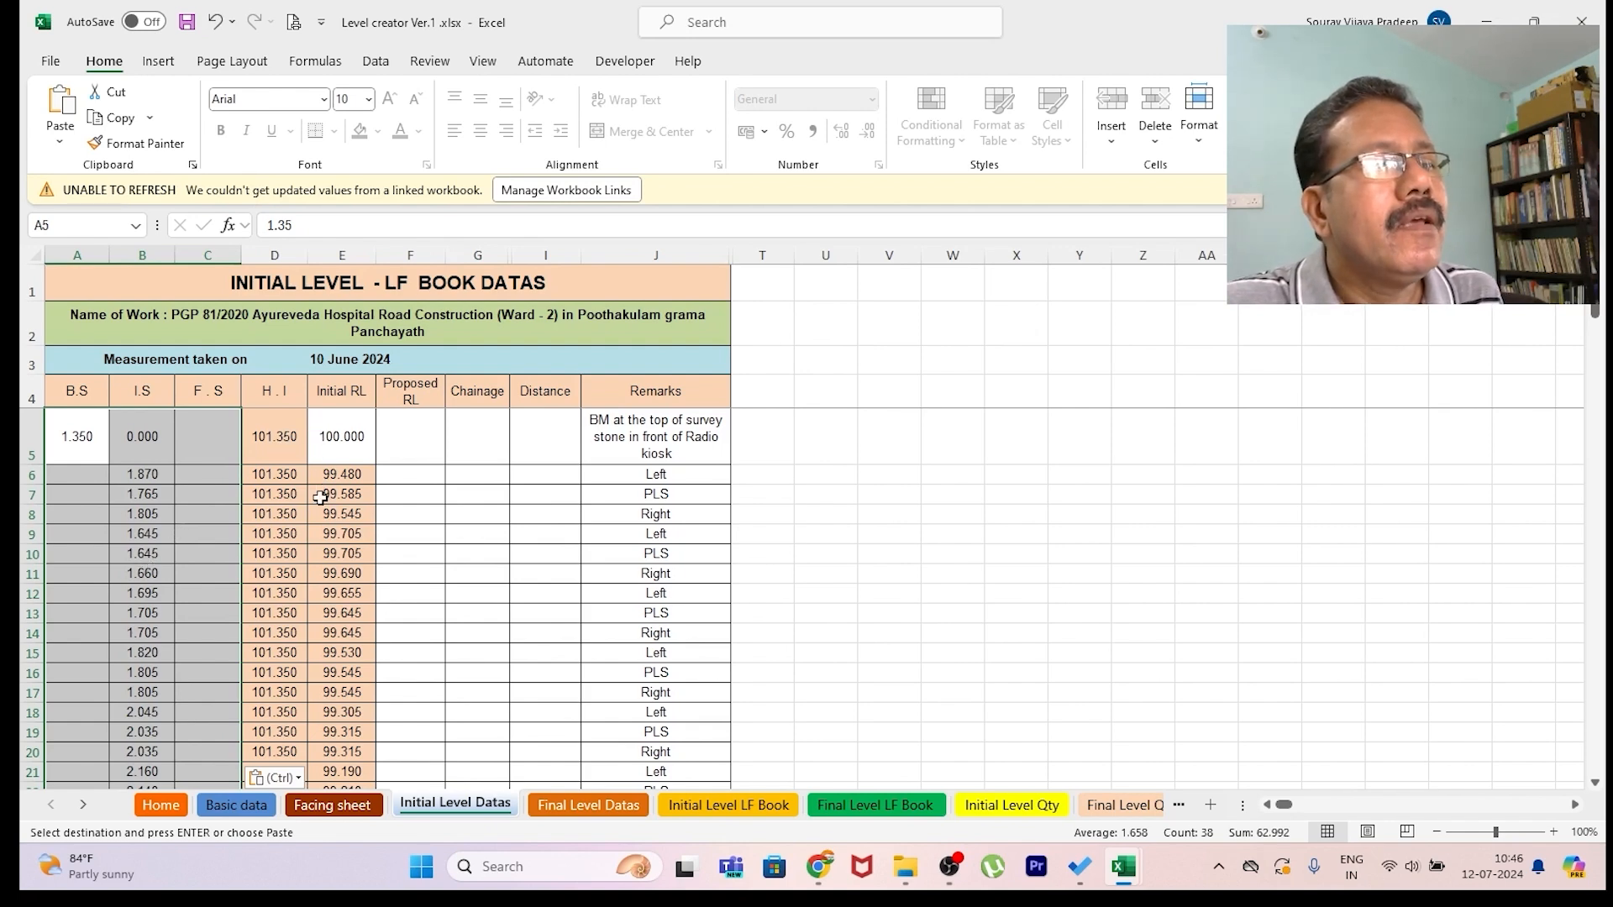
- Inspect the Initial RL, Proposed RL, Chainage, Distance and Remarks cells of the benchmark row
click(348, 443)
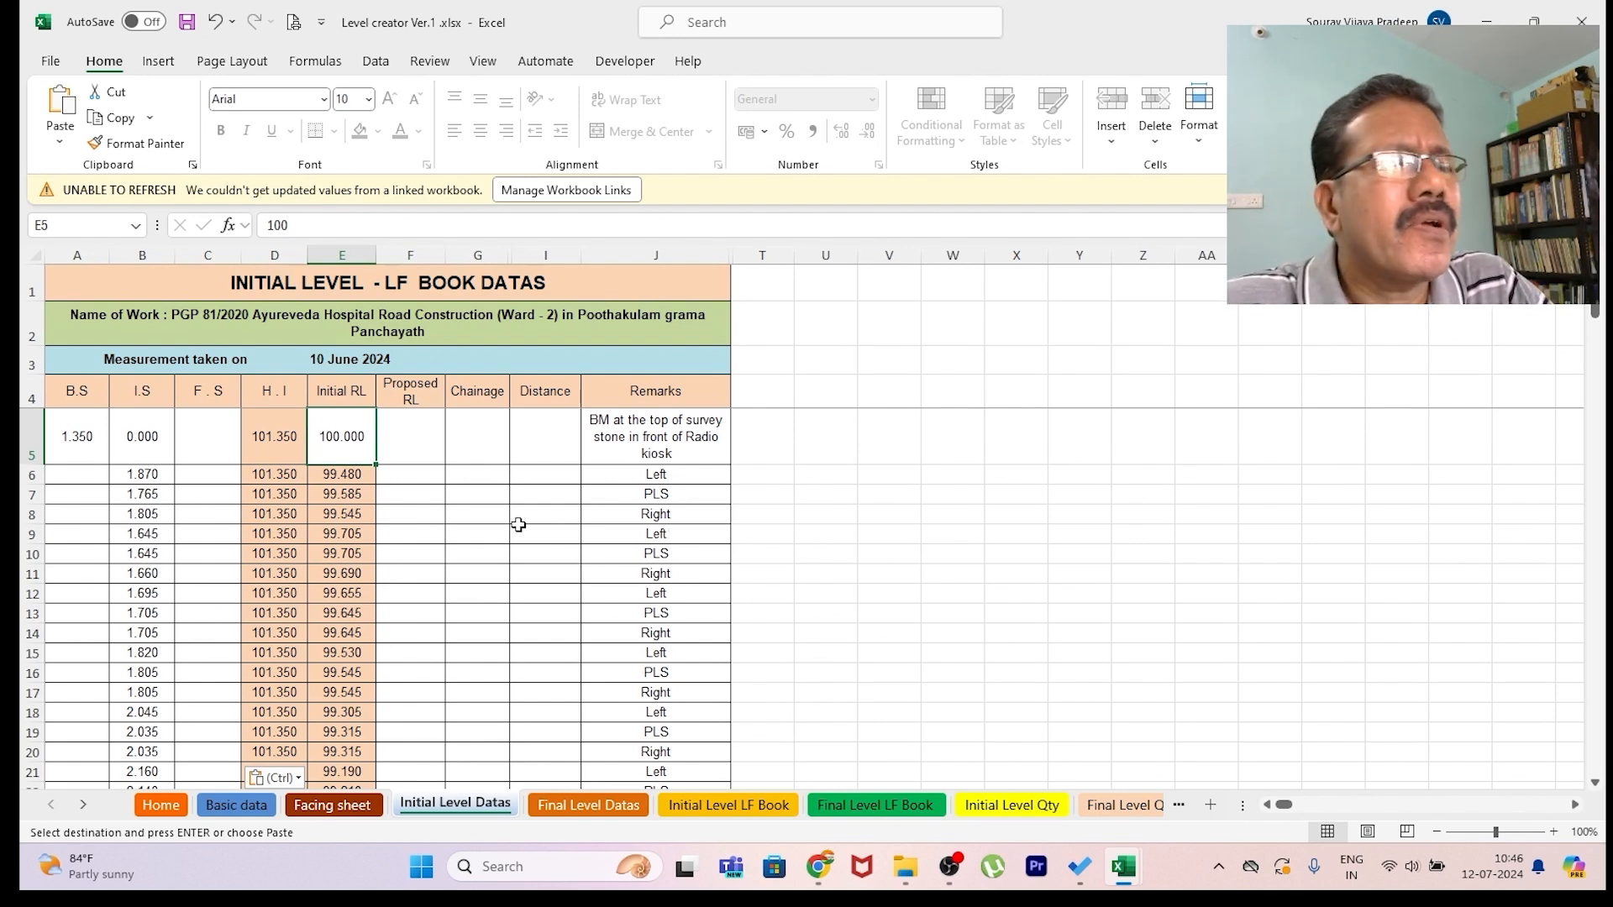
click(424, 449)
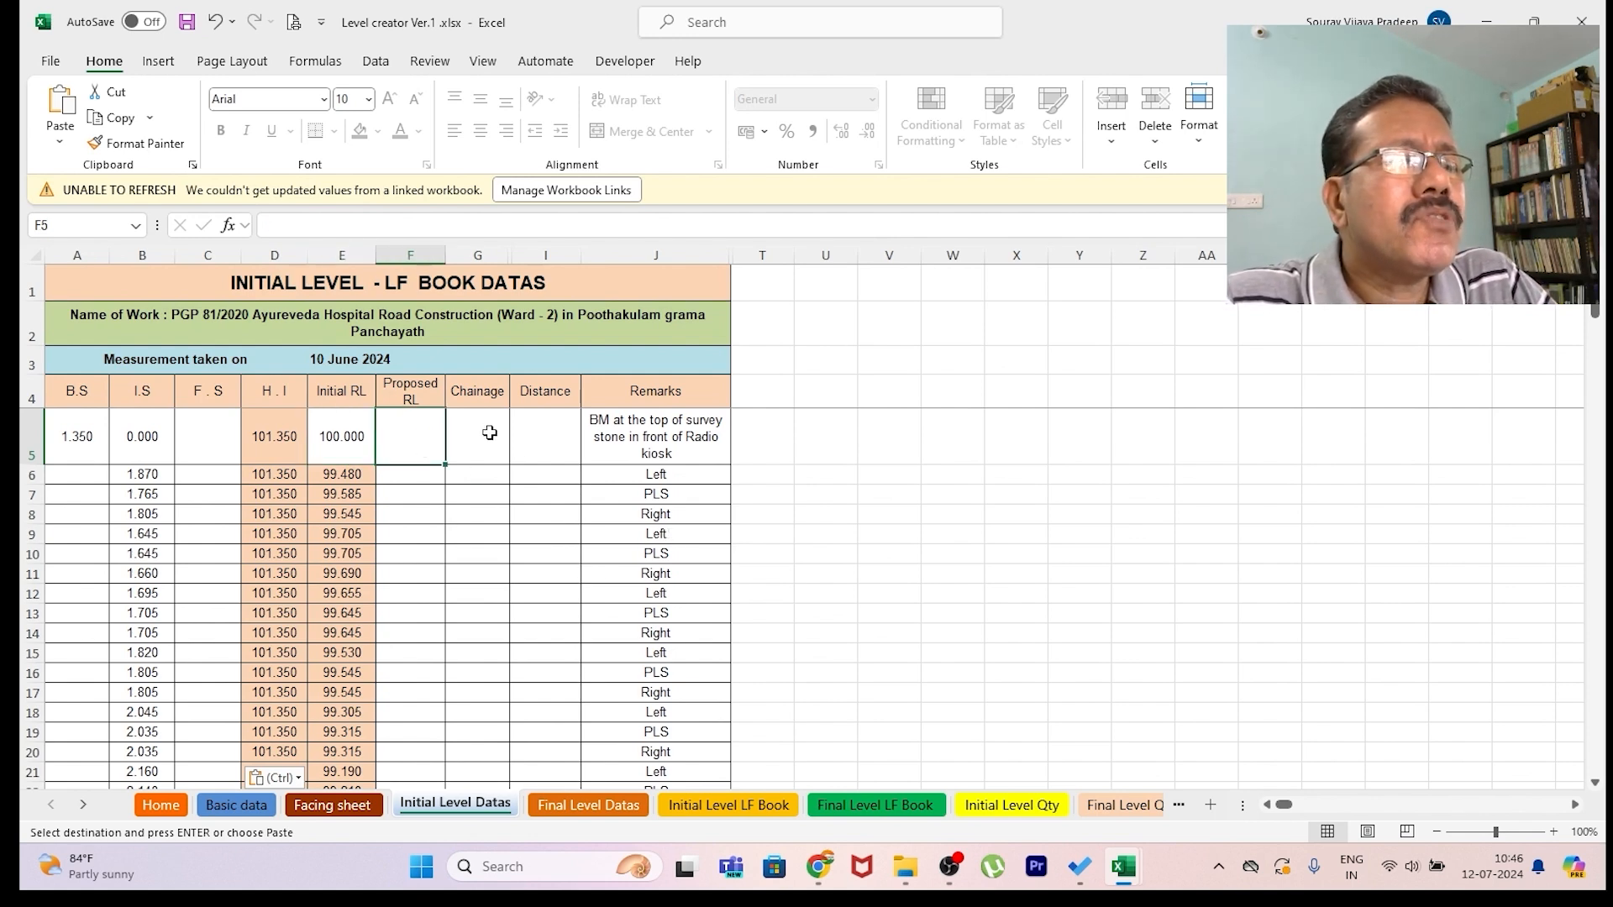
click(486, 426)
click(543, 431)
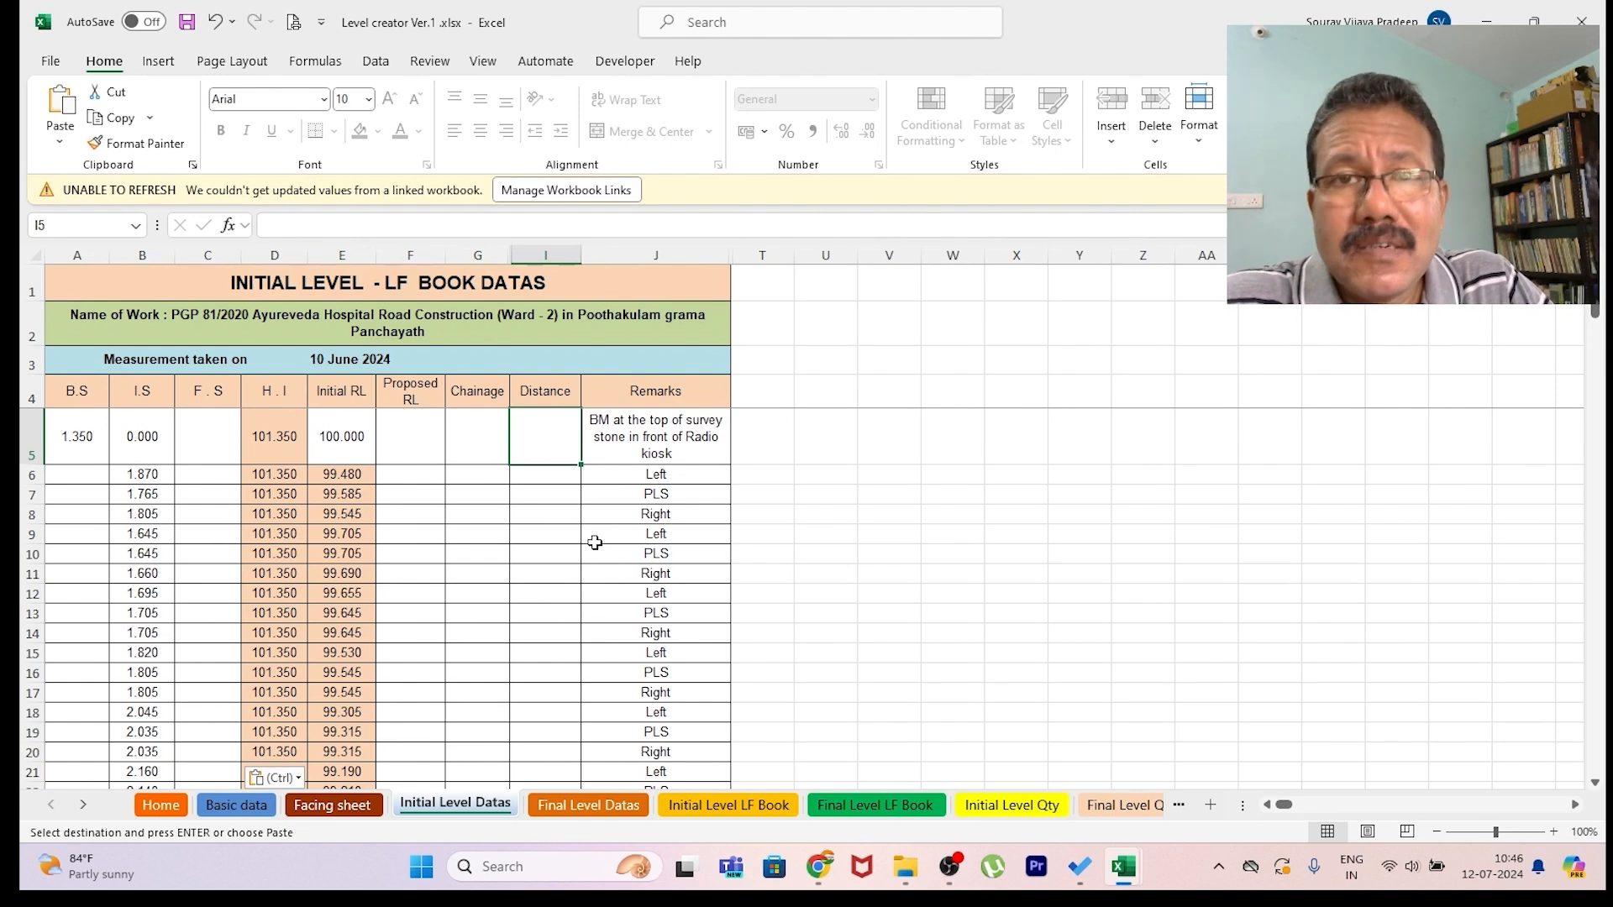
click(677, 422)
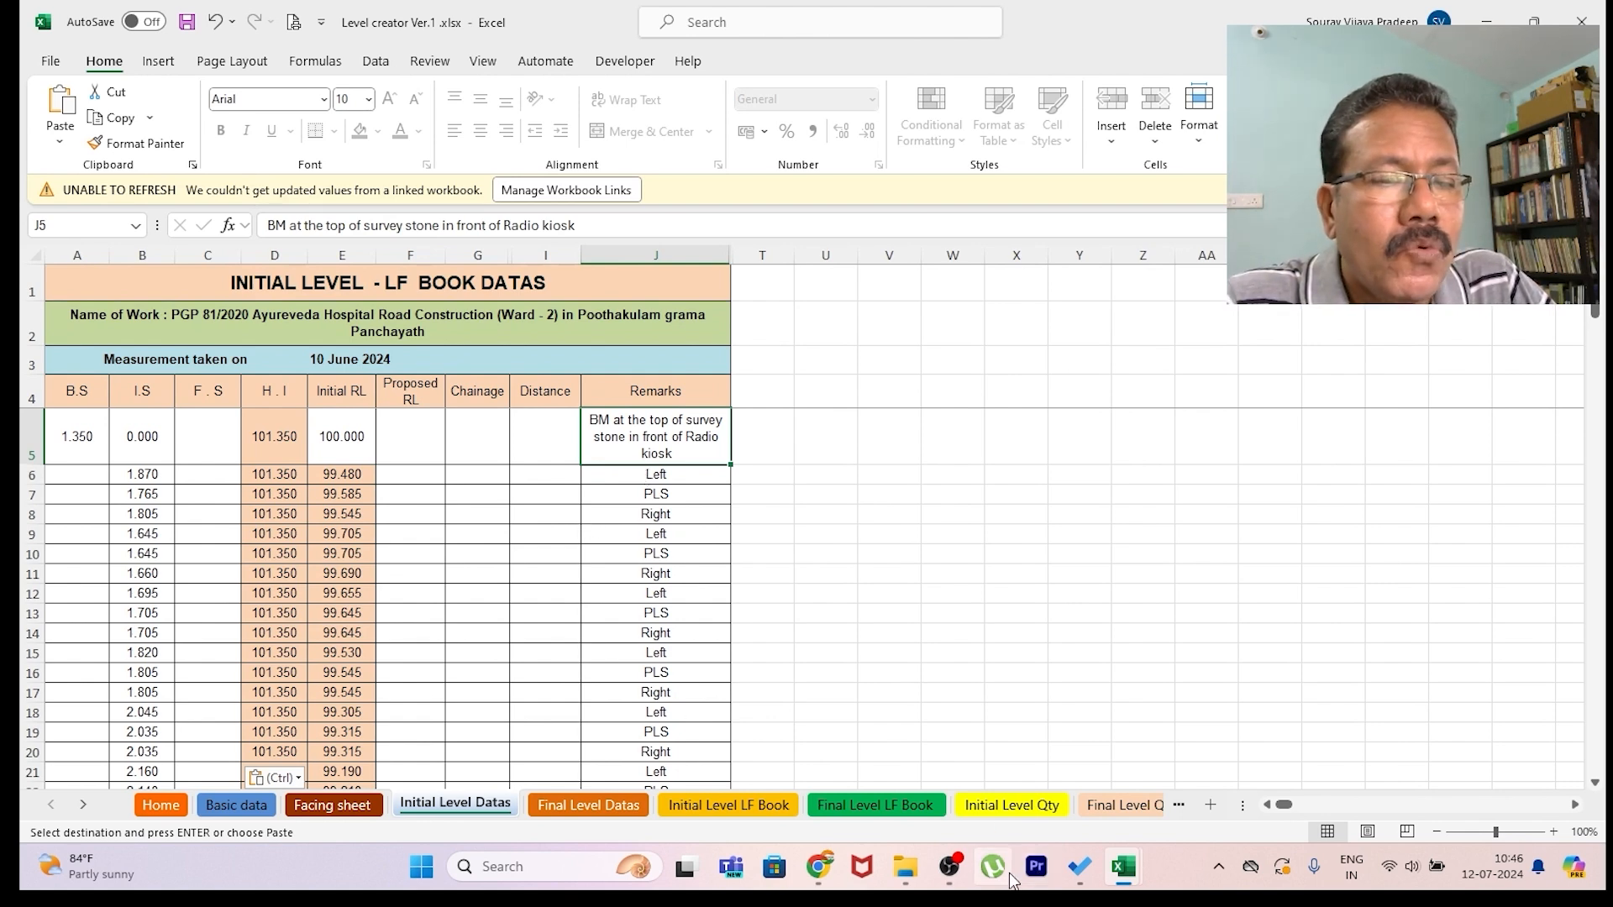
- Copy the proposed RL, chainage and distance data from the road tarring workbook and paste it as values only from cell F5 of Initial Level Datas
click(1124, 866)
drag(353, 361, 475, 768)
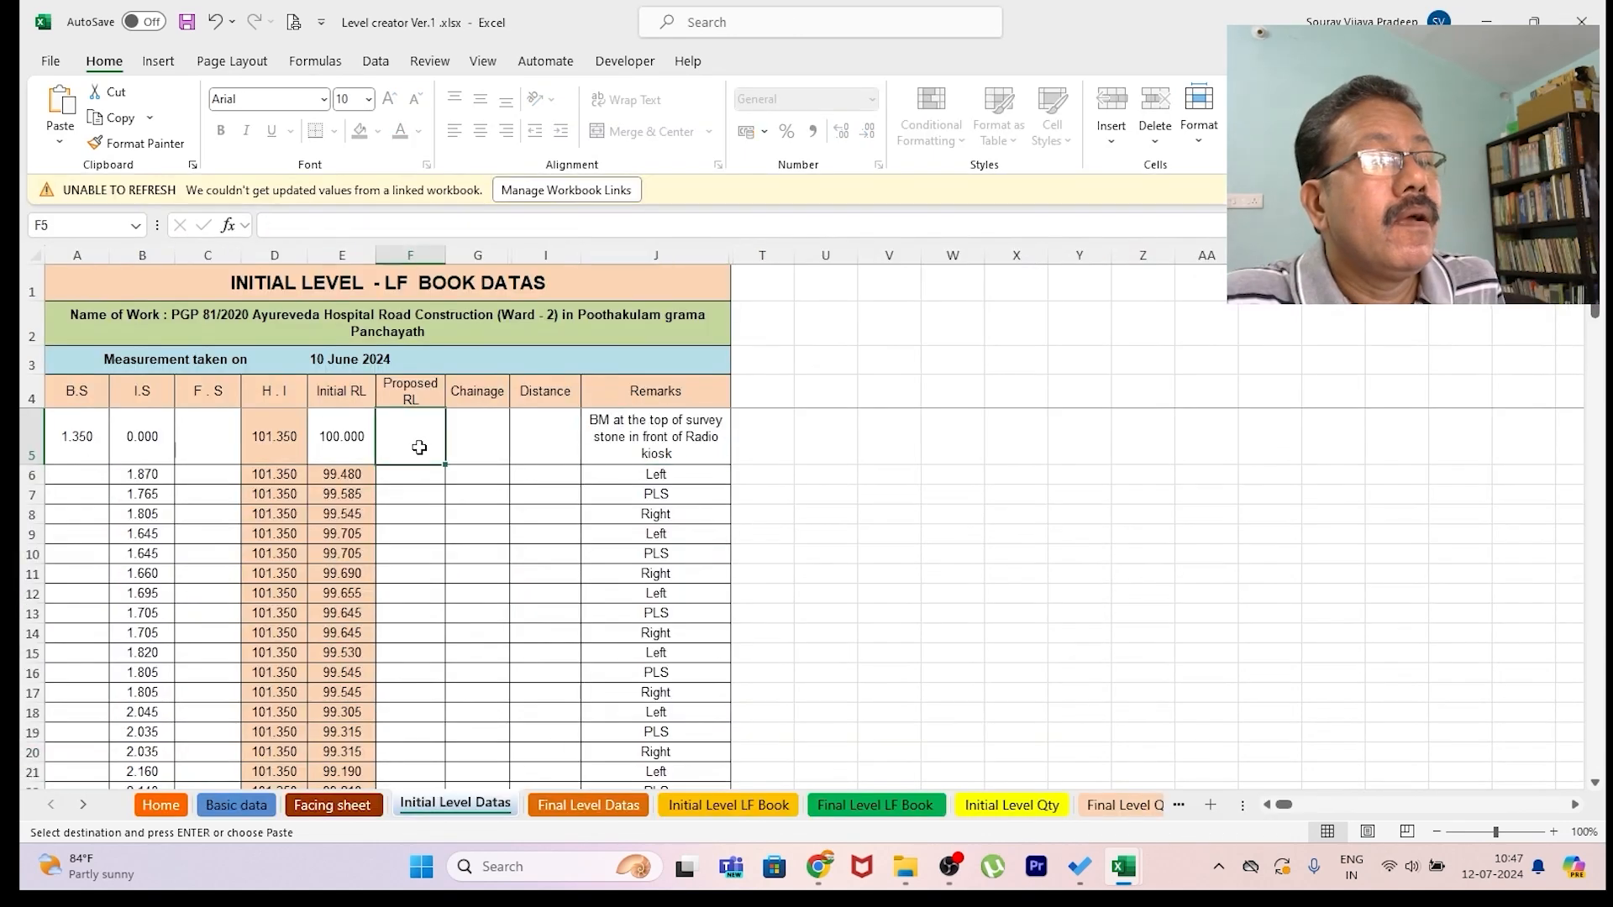
right_click(421, 446)
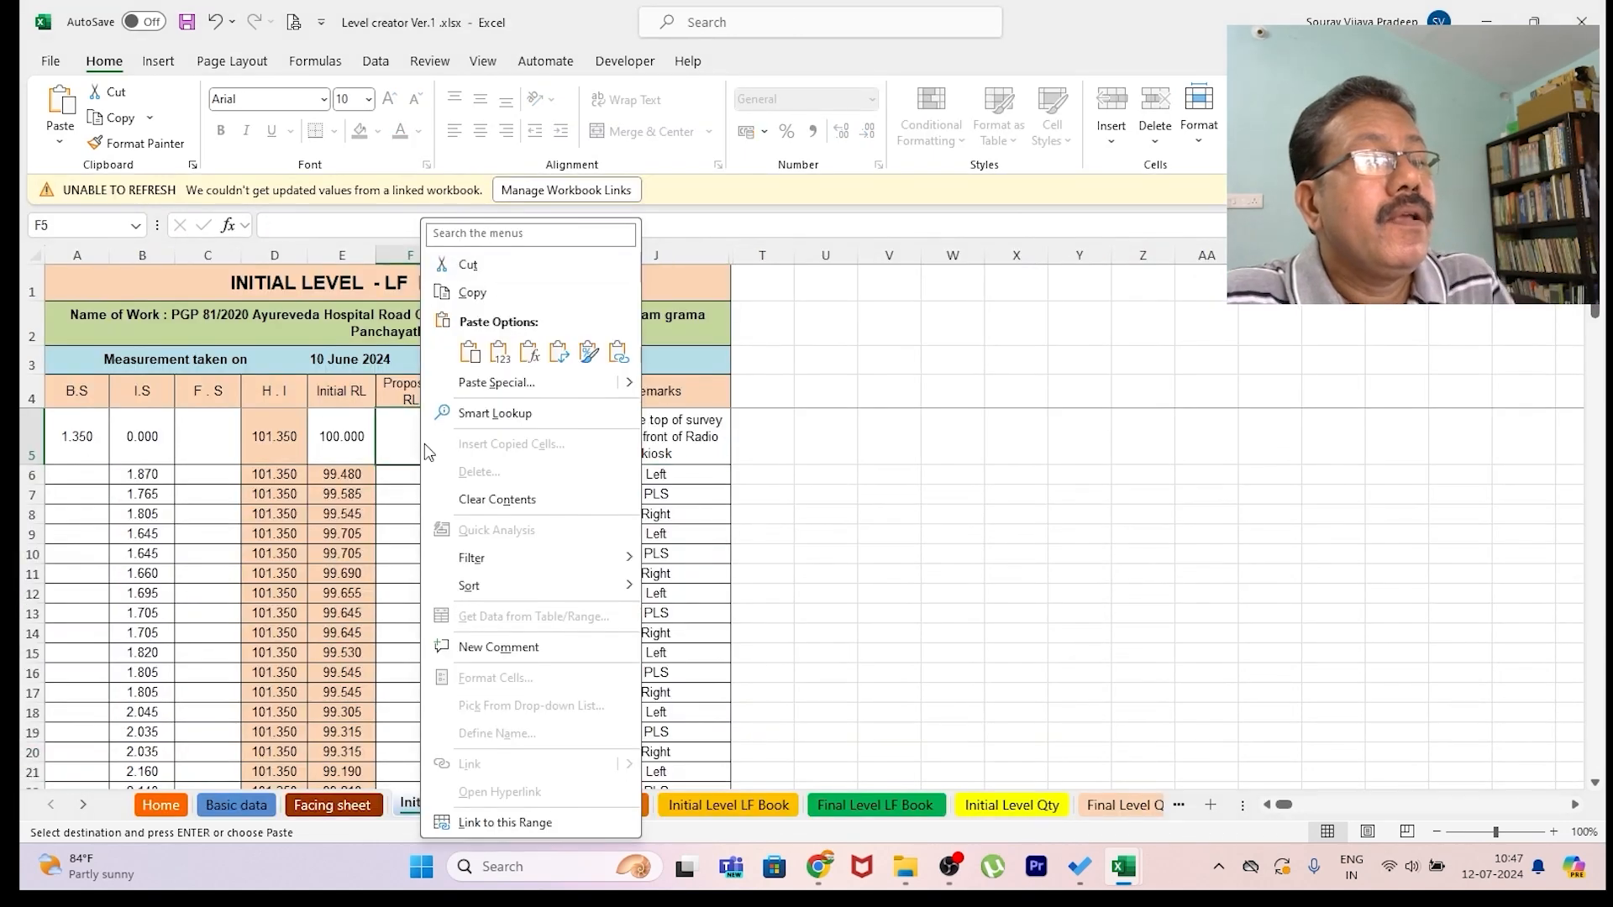
click(504, 383)
click(308, 345)
click(574, 535)
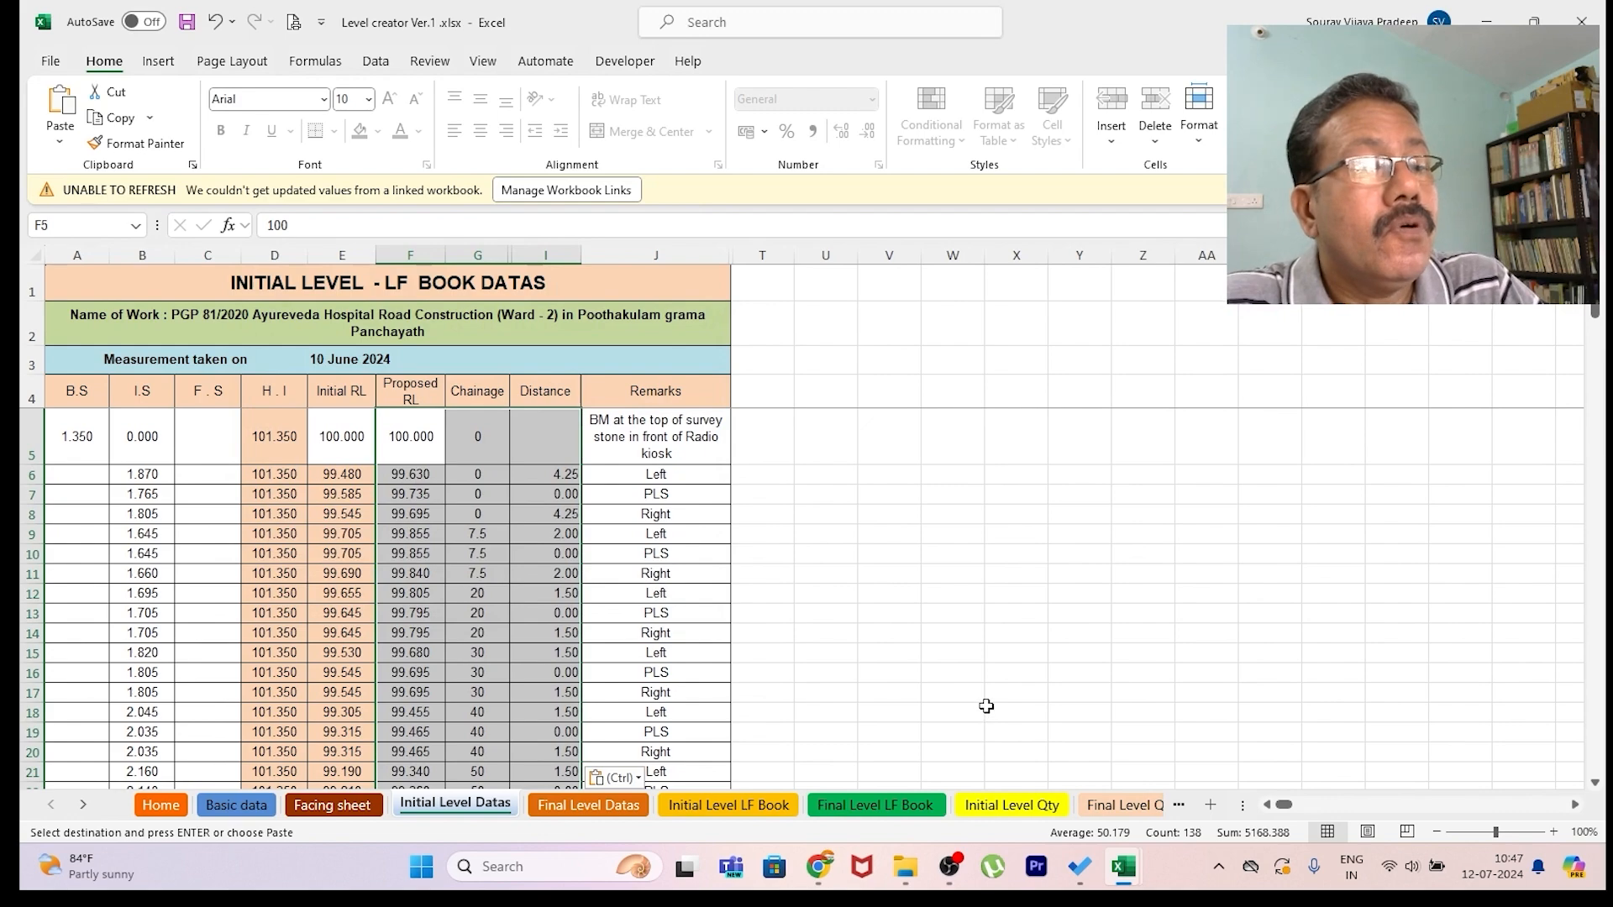
scroll(987, 705, down, 10)
scroll(845, 690, up, 2)
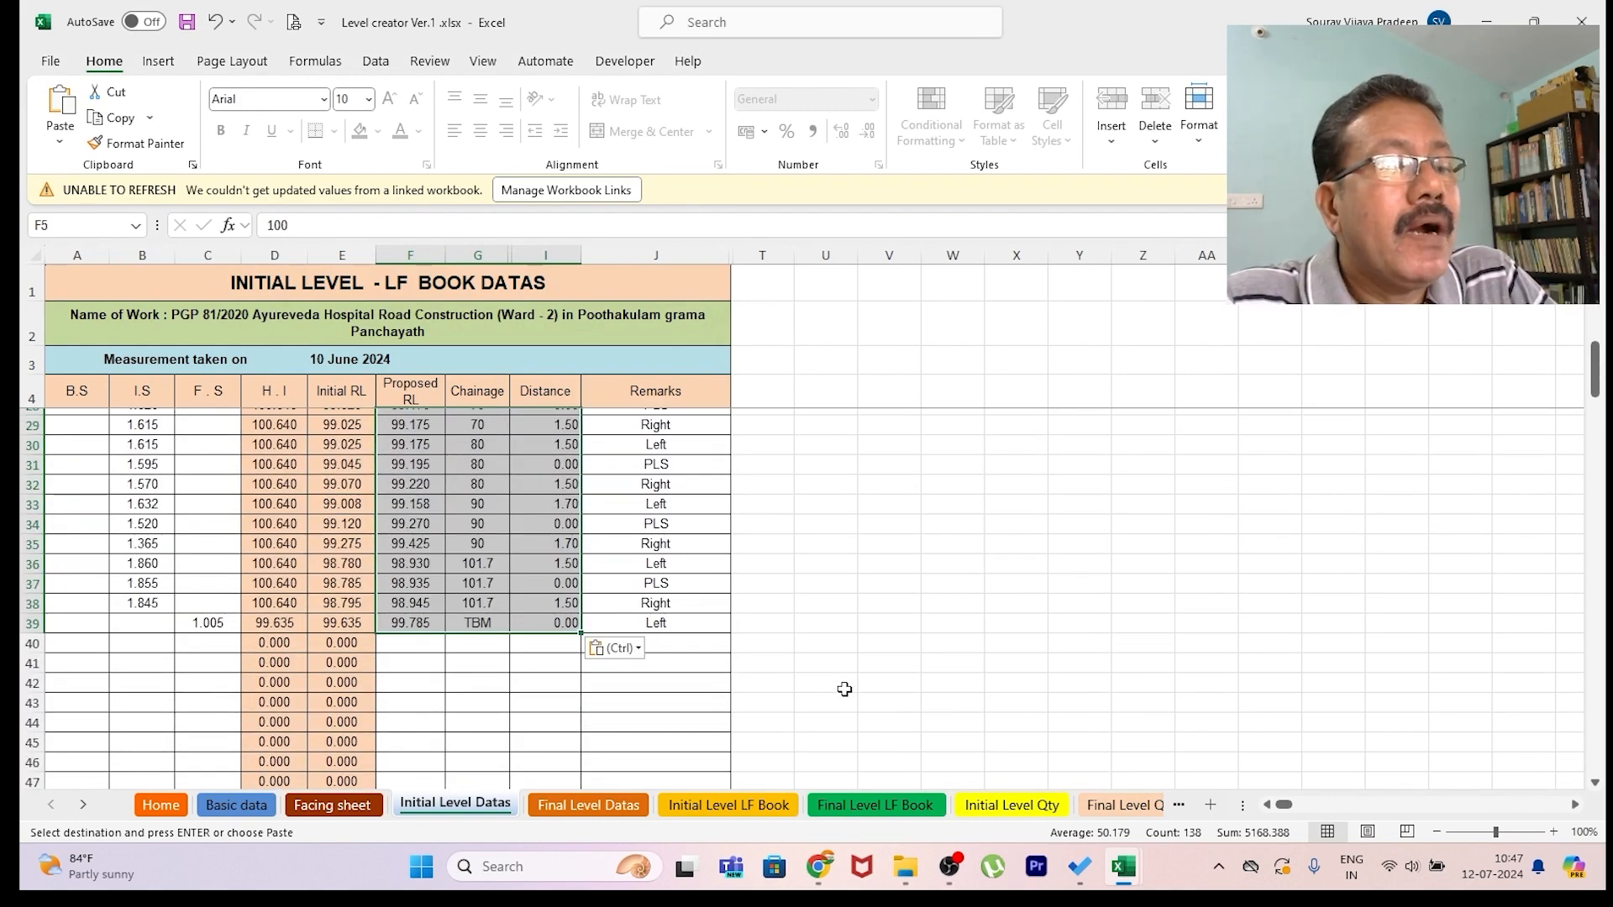
- Clear the existing B.S, I.S and F.S readings and the chainage and distance data in the Final Level Datas sheet
scroll(806, 691, up, 8)
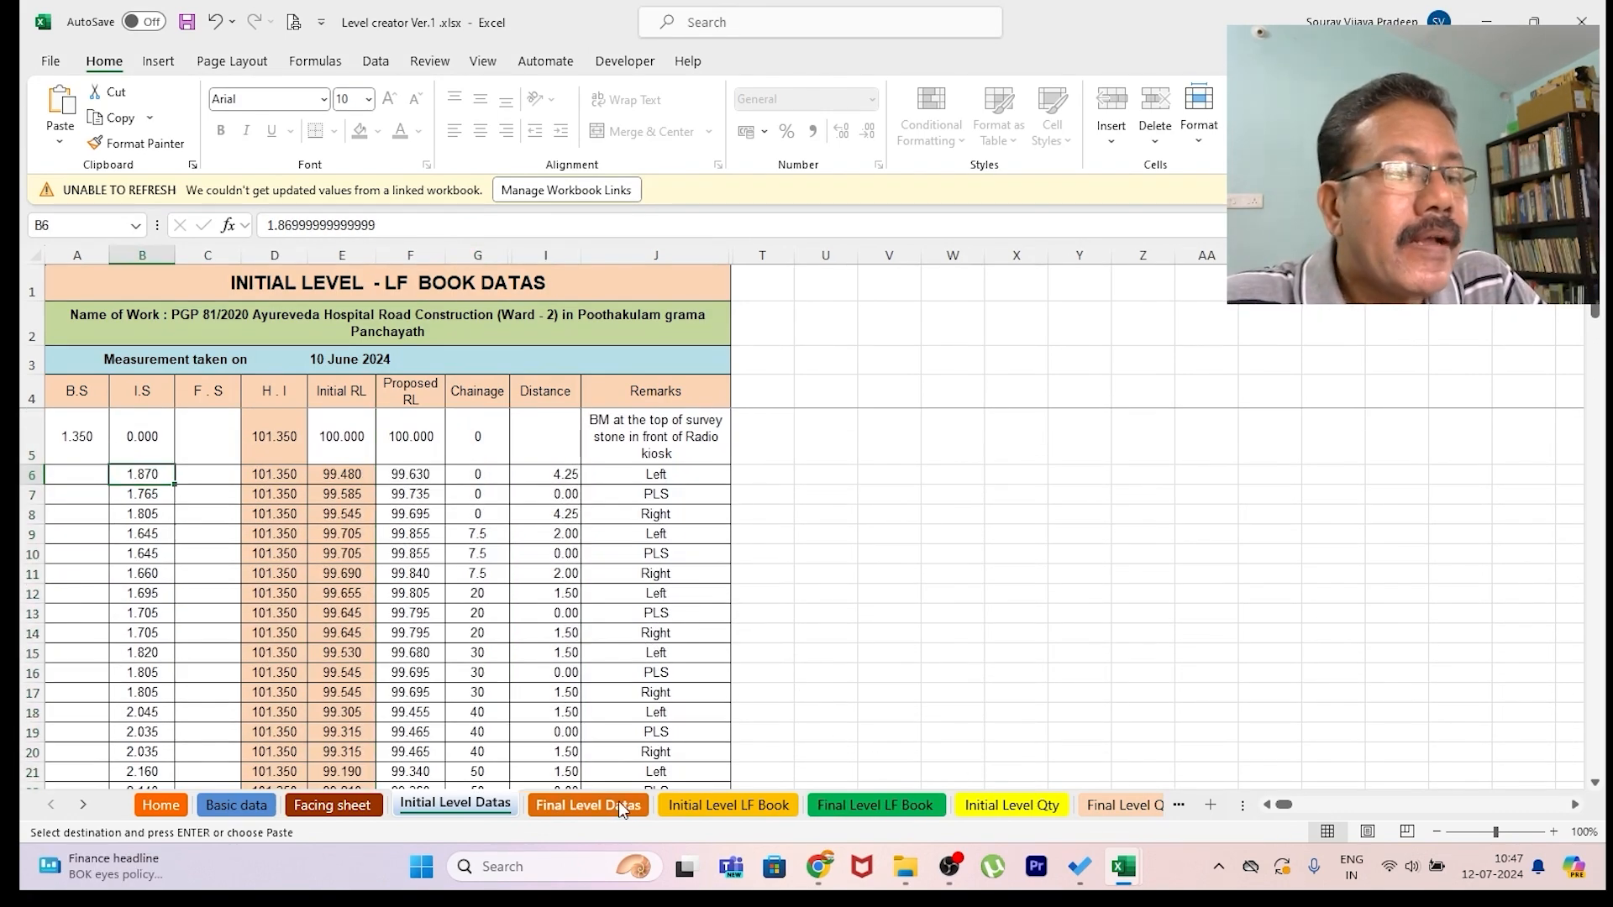
click(591, 802)
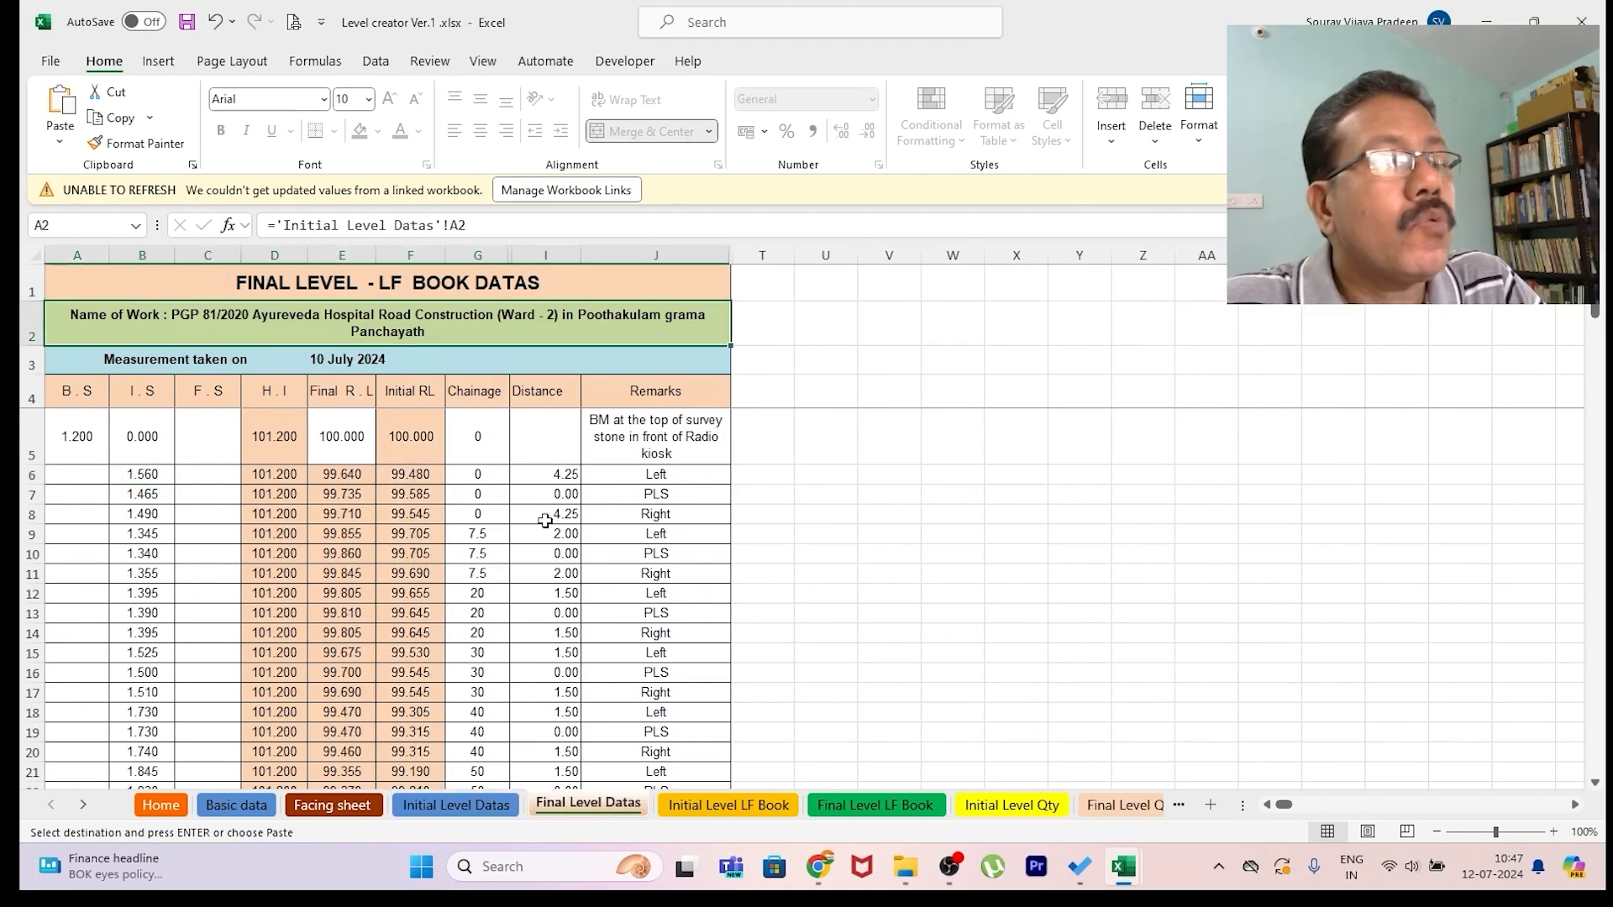
drag(64, 441, 199, 840)
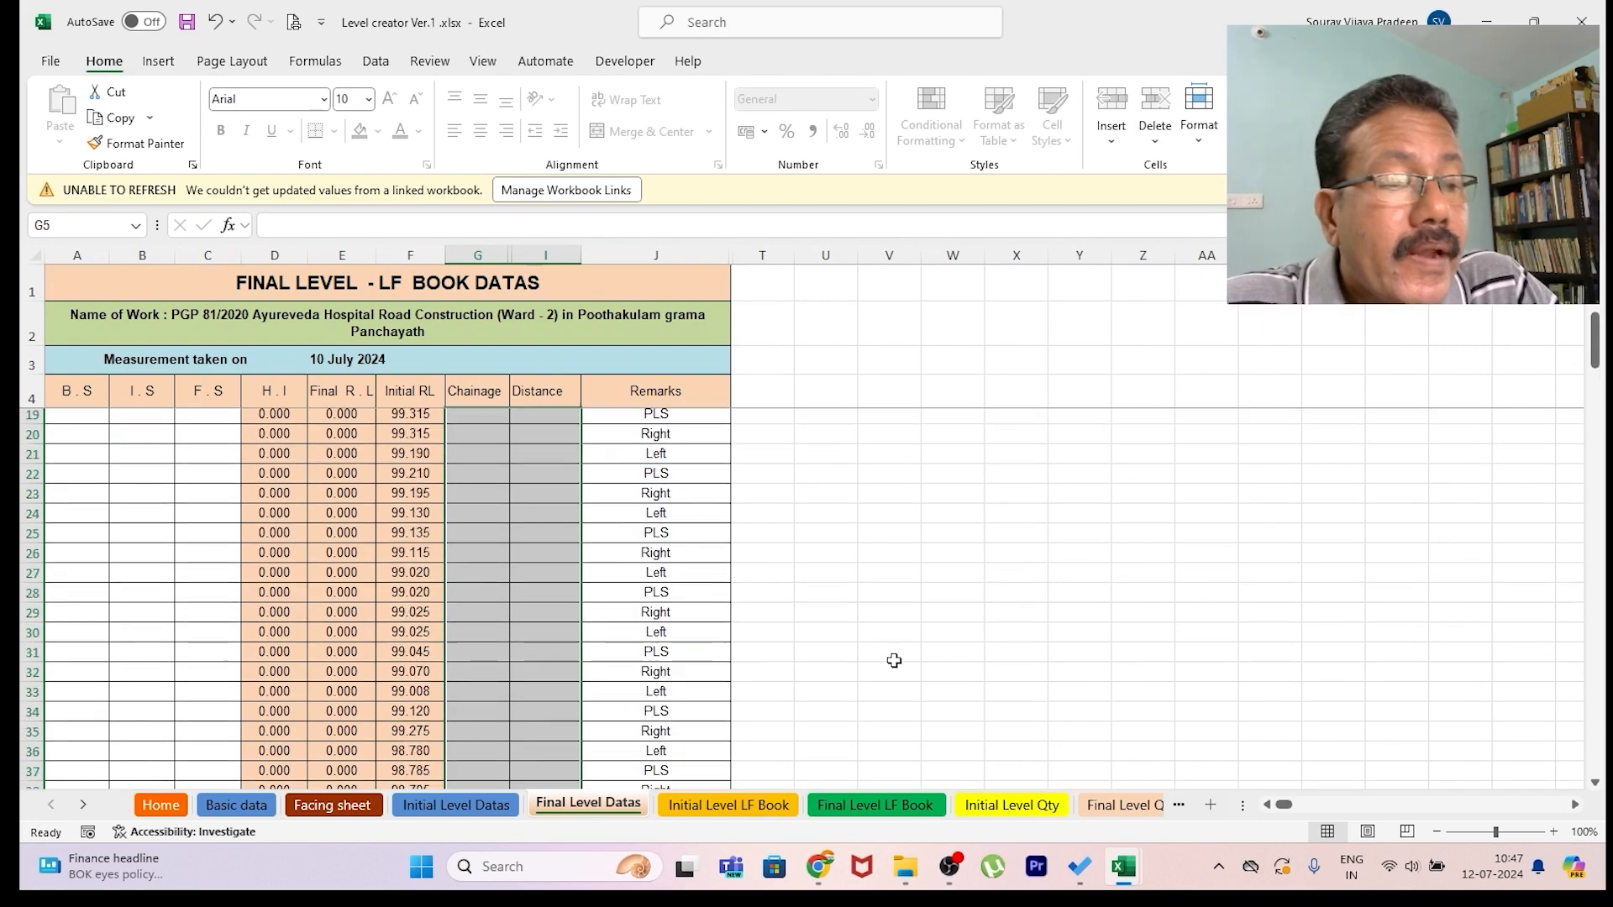
- Copy the B.S, I.S and F.S readings from the road tarring workbook's Final Level sheet and paste them as values from A5 of Final Level Datas
mouse_move(1123, 869)
click(1036, 808)
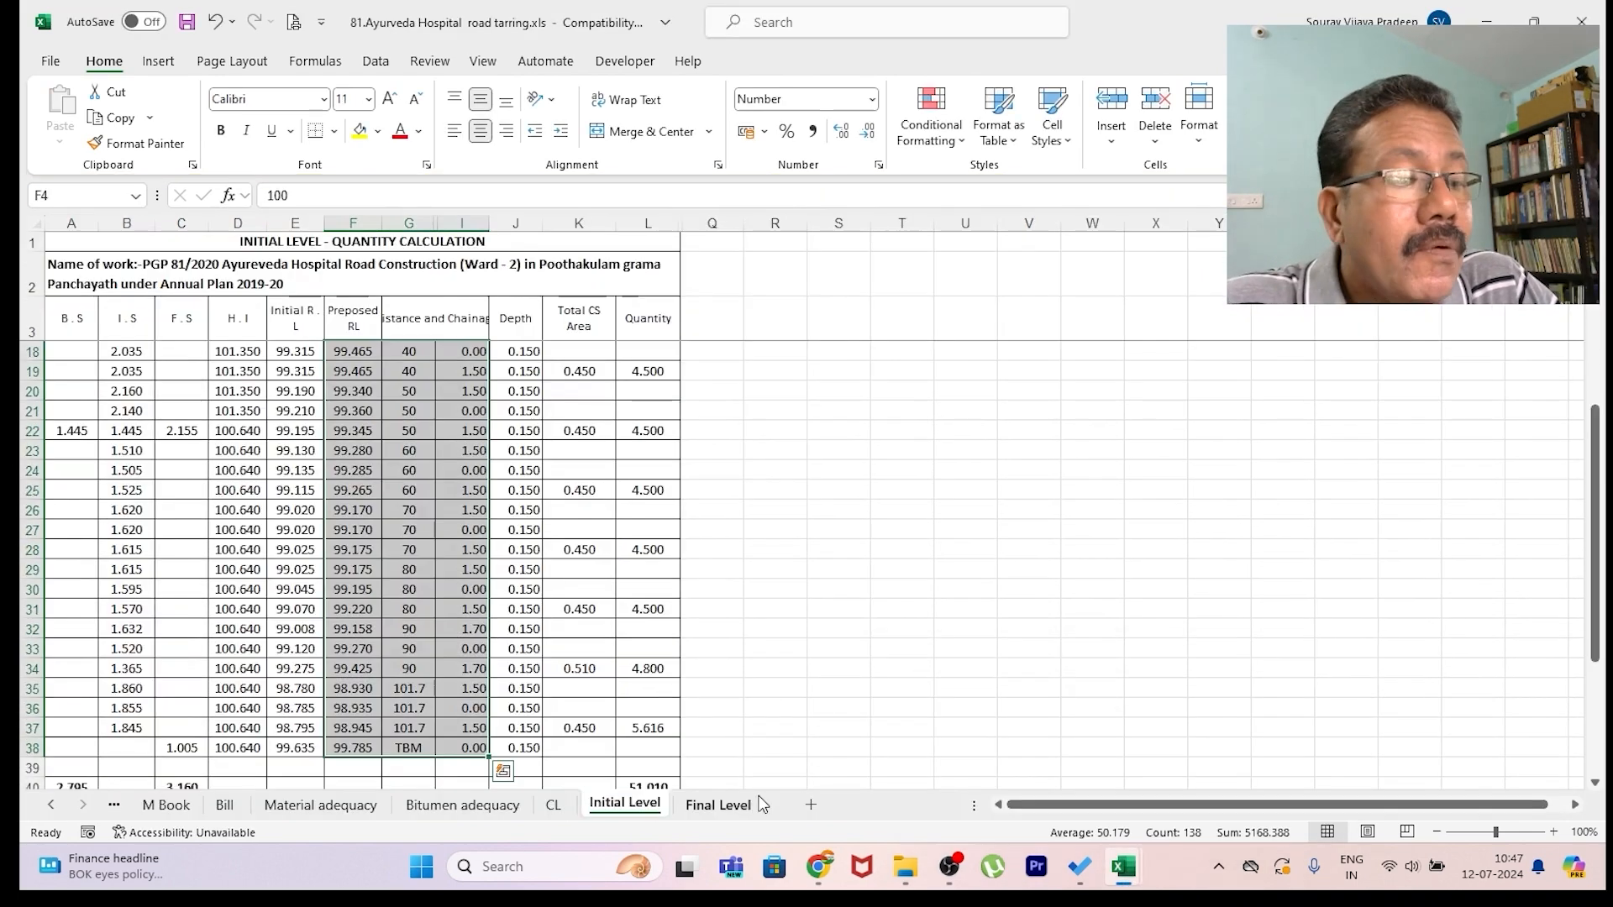
click(736, 804)
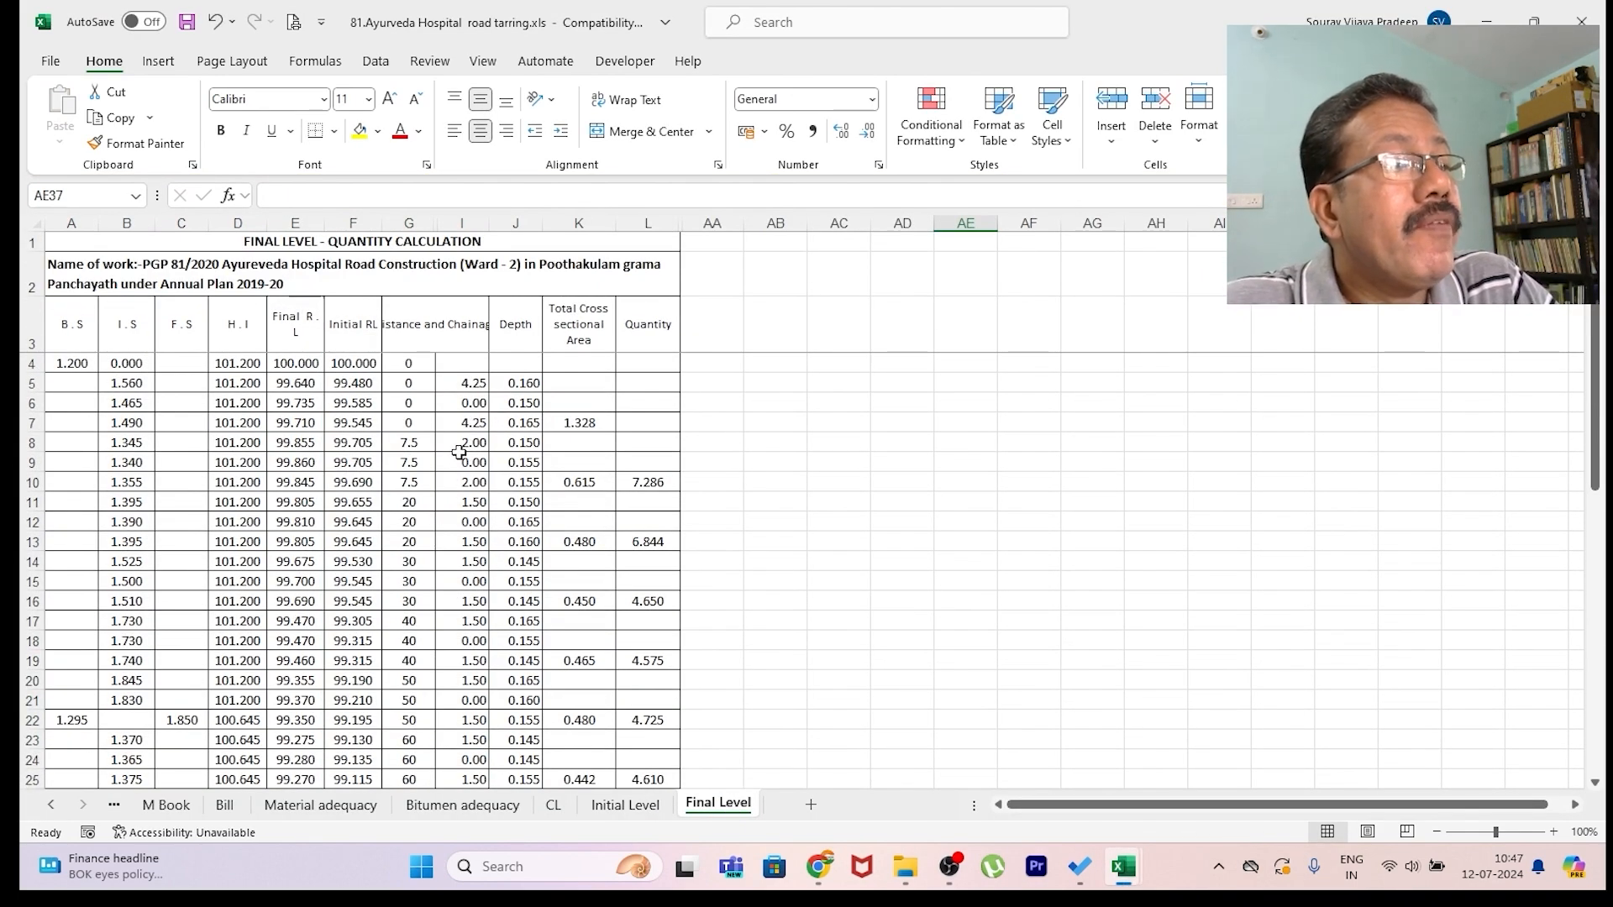
drag(55, 361, 183, 821)
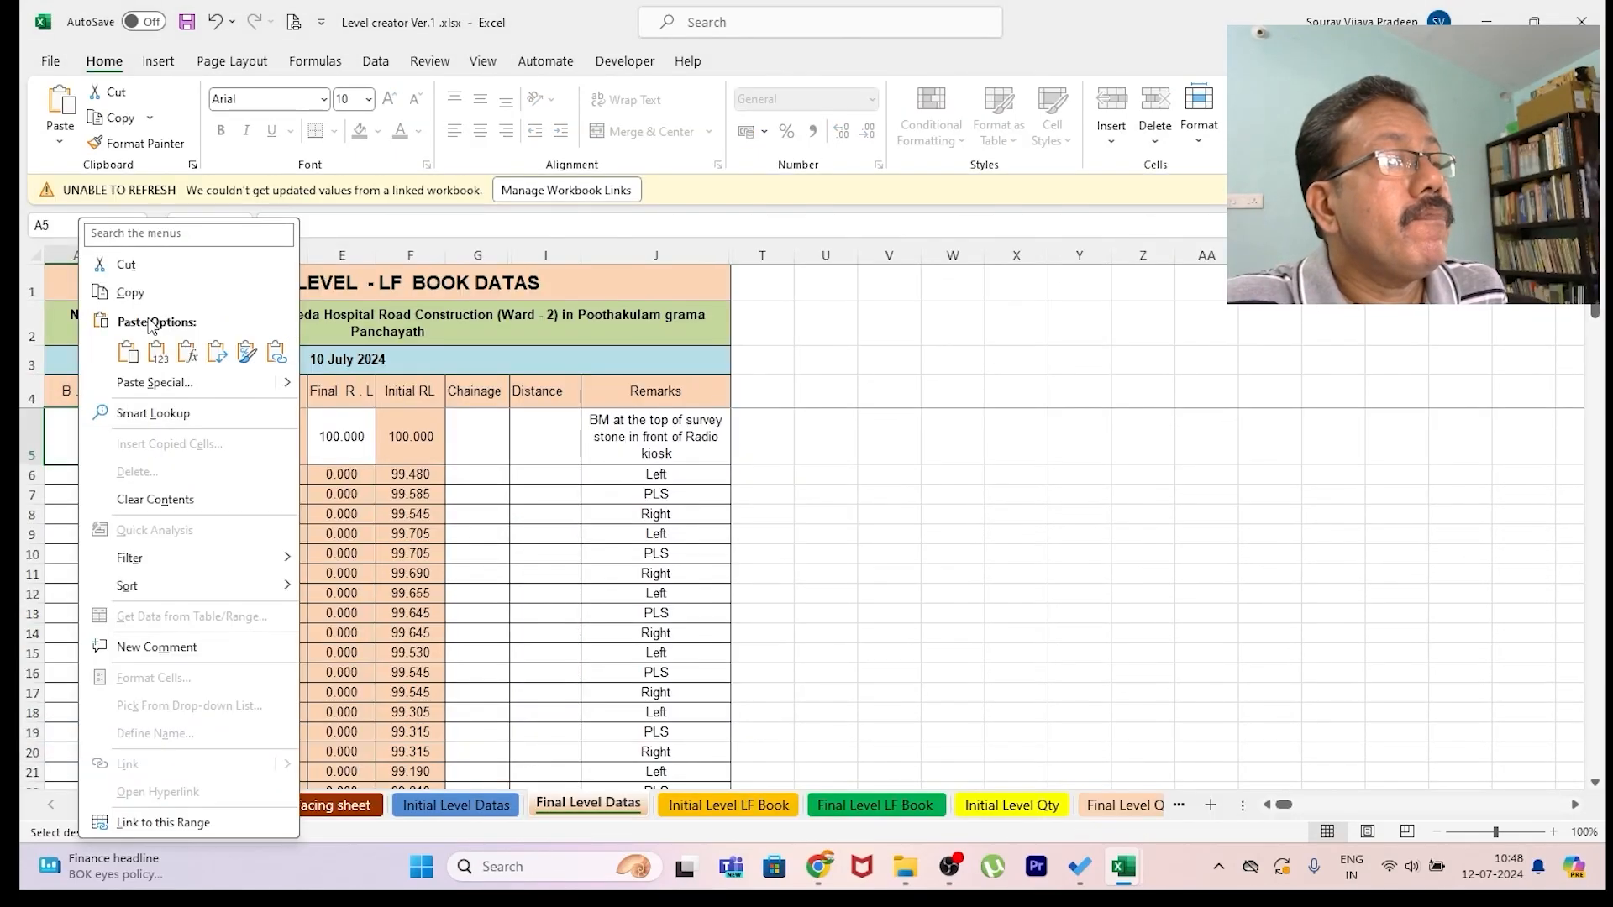
click(154, 384)
click(90, 357)
click(331, 547)
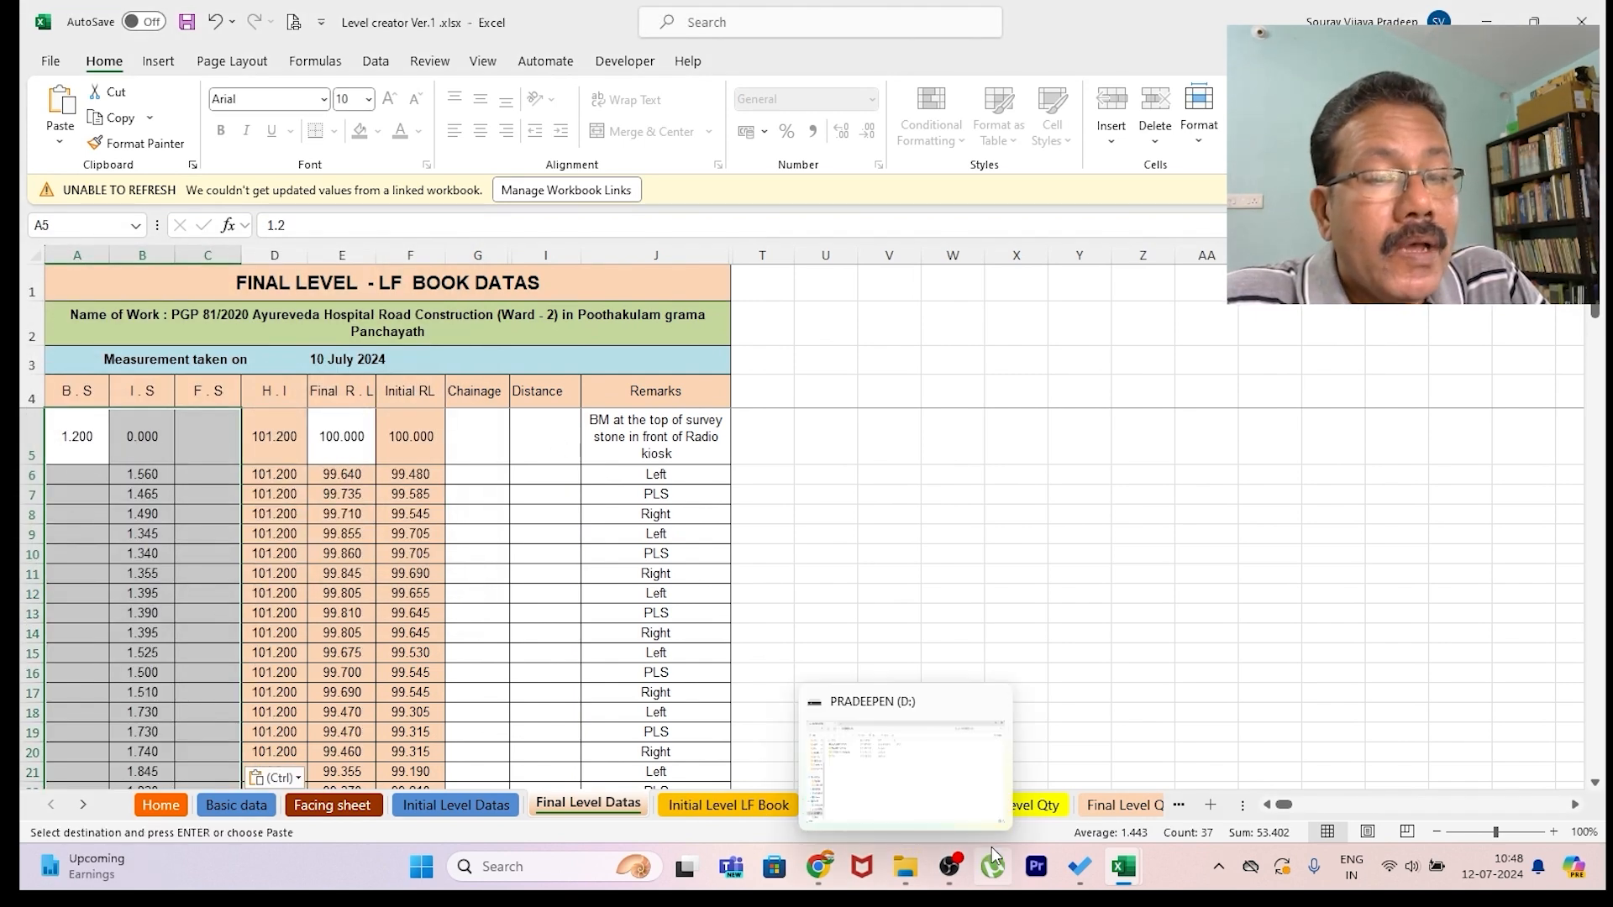
- Copy the chainage and distance data from the road tarring workbook's Final Level sheet and paste it as values from G5 of Final Level Datas
mouse_move(1130, 876)
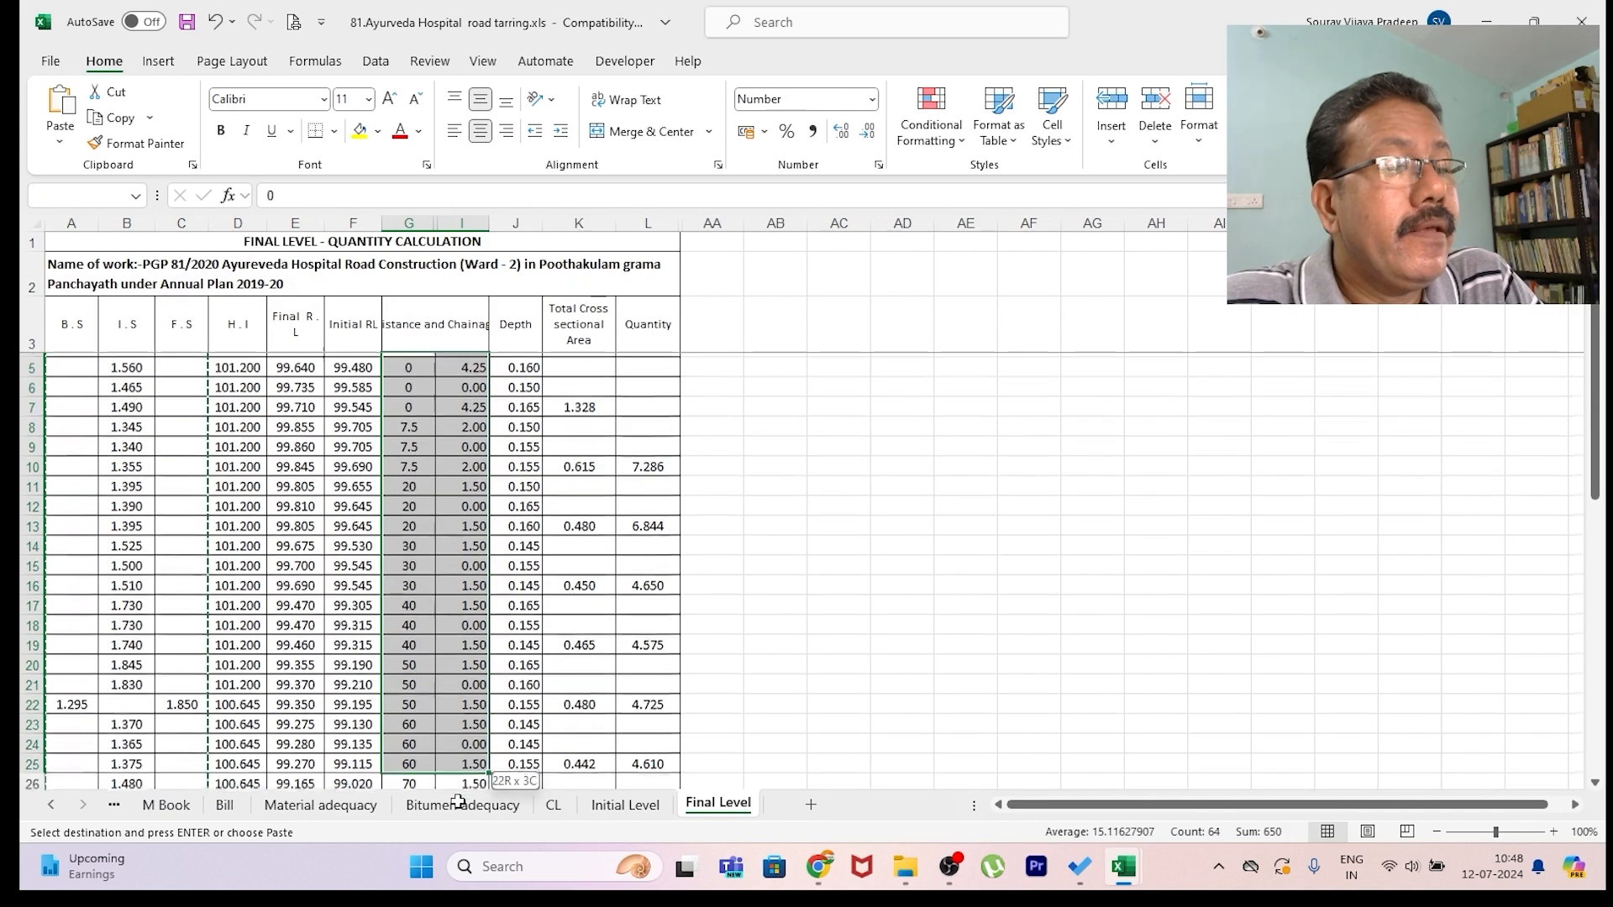
click(501, 436)
right_click(500, 436)
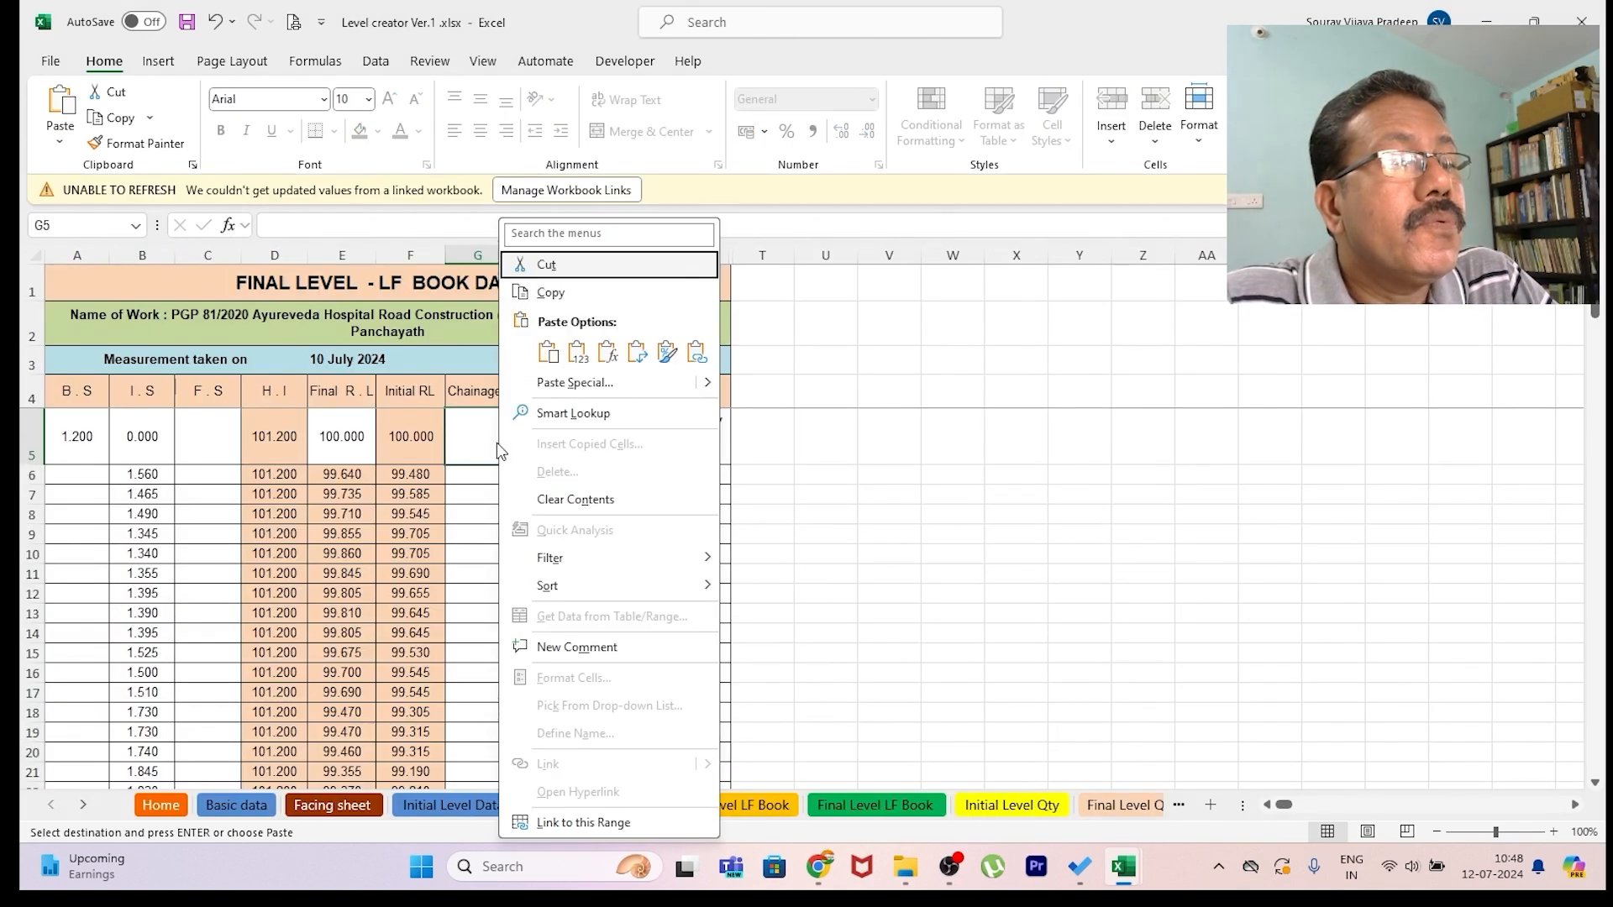
click(578, 383)
click(432, 340)
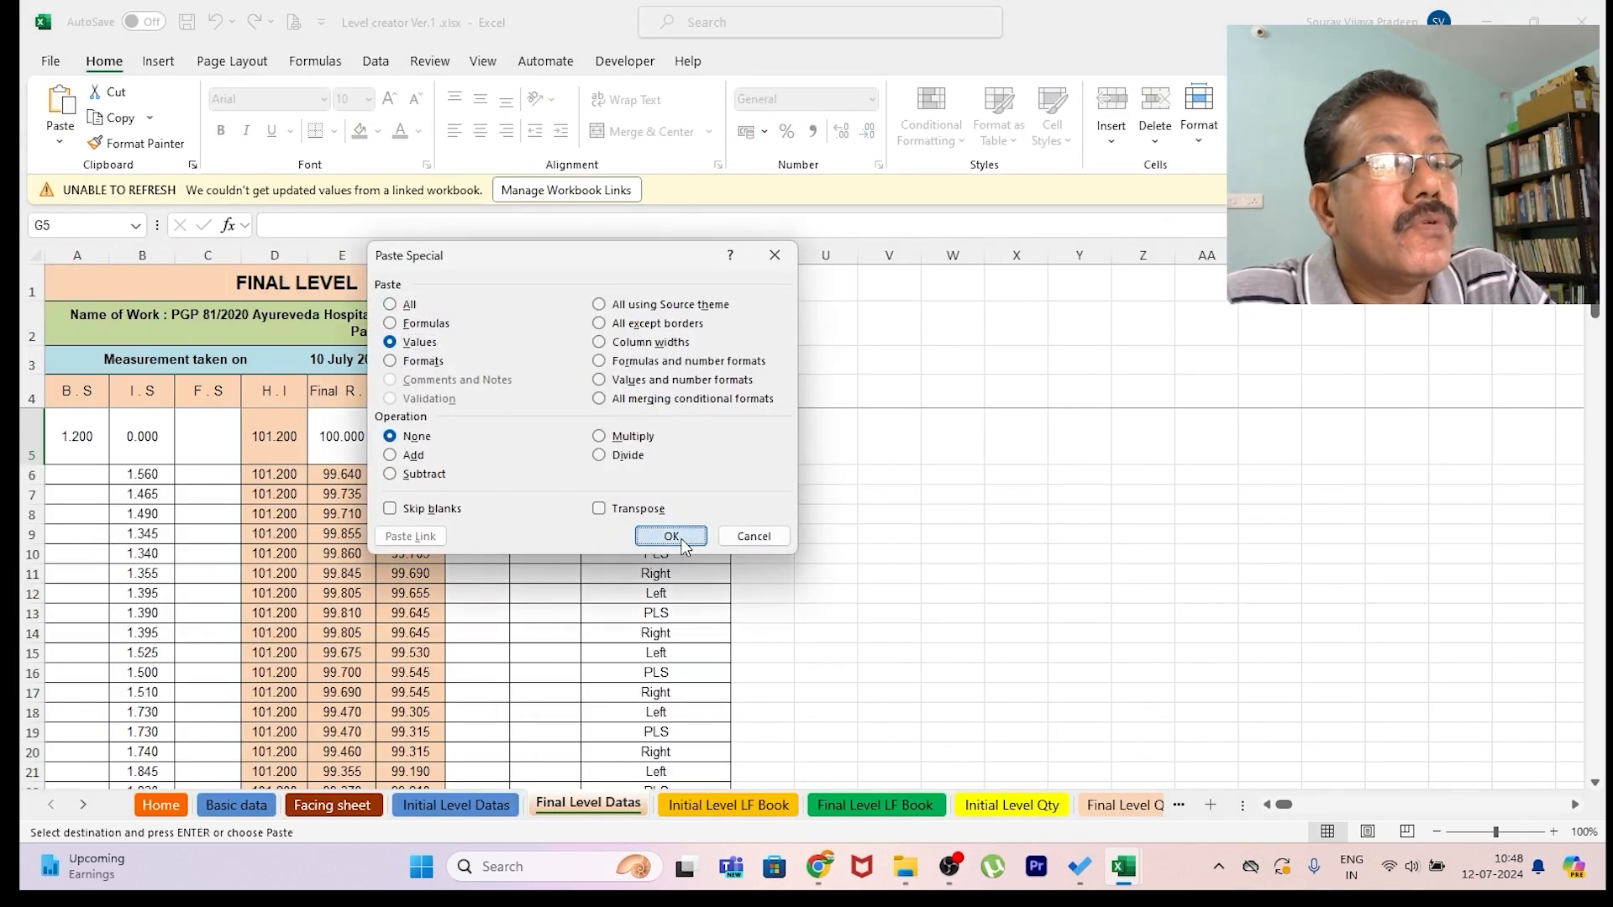
click(671, 537)
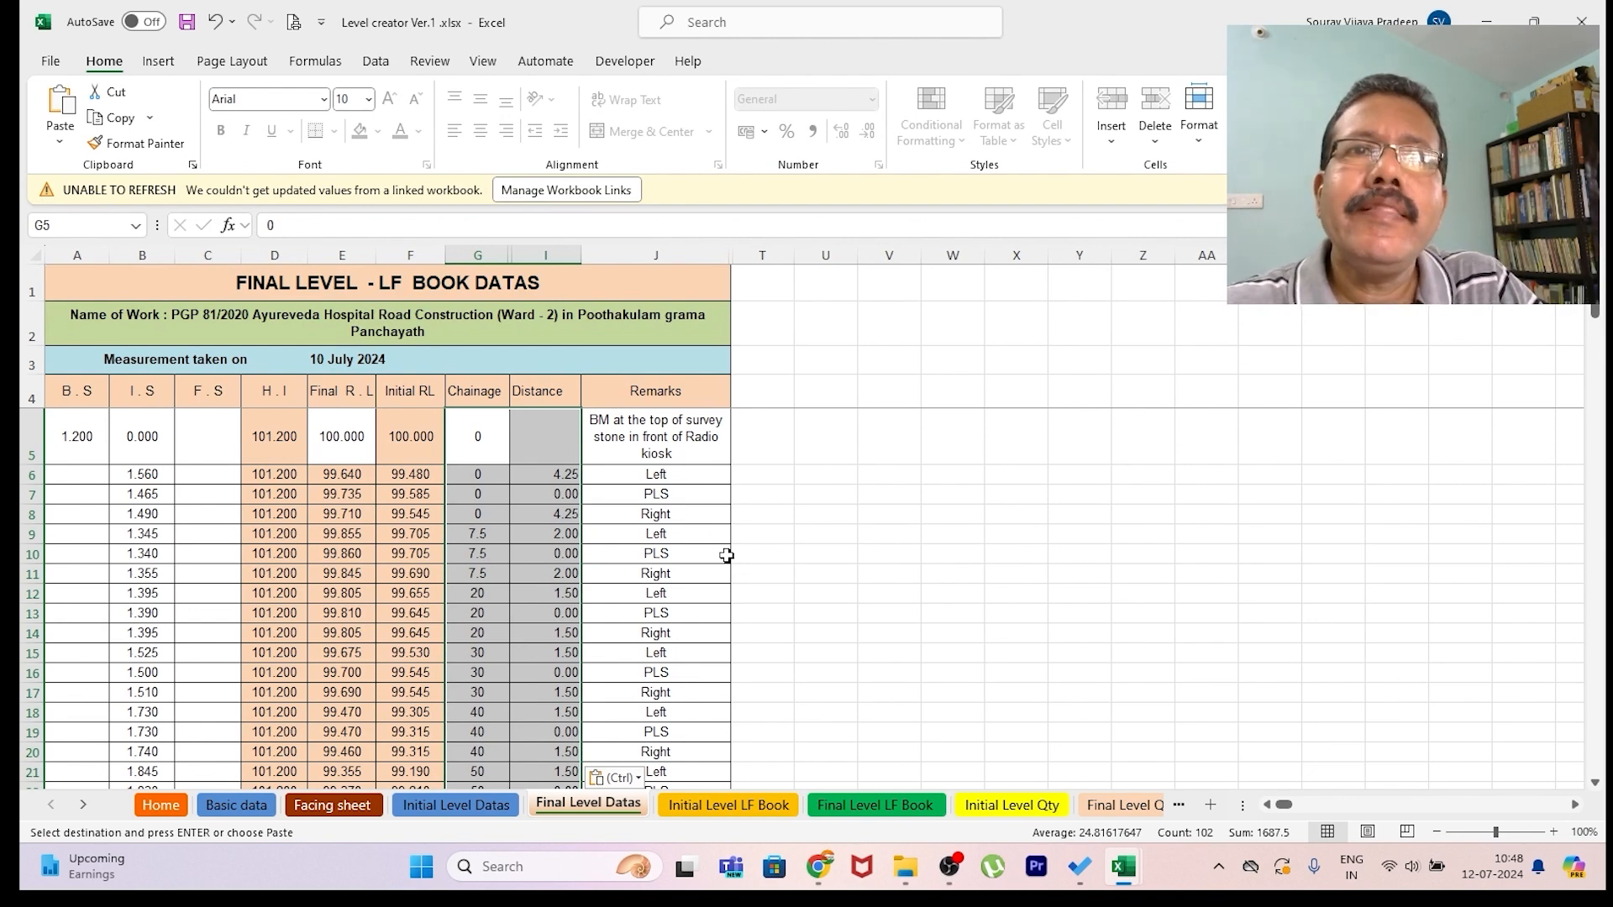
- Open the Initial Level LF Book sheet and check its pages in print preview
click(750, 806)
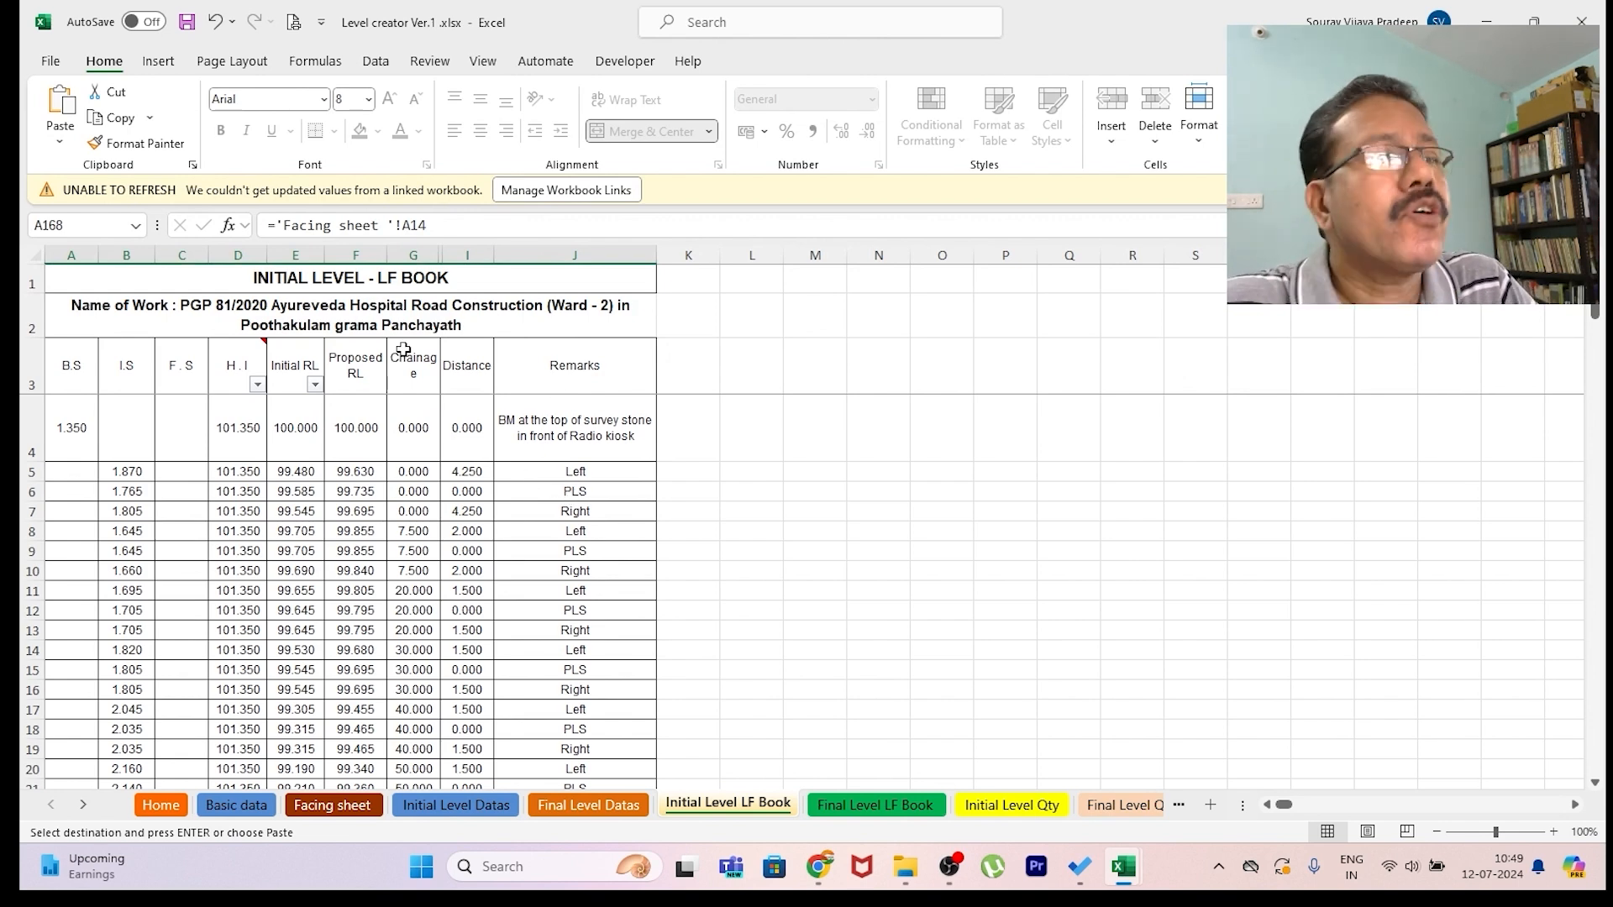
click(293, 22)
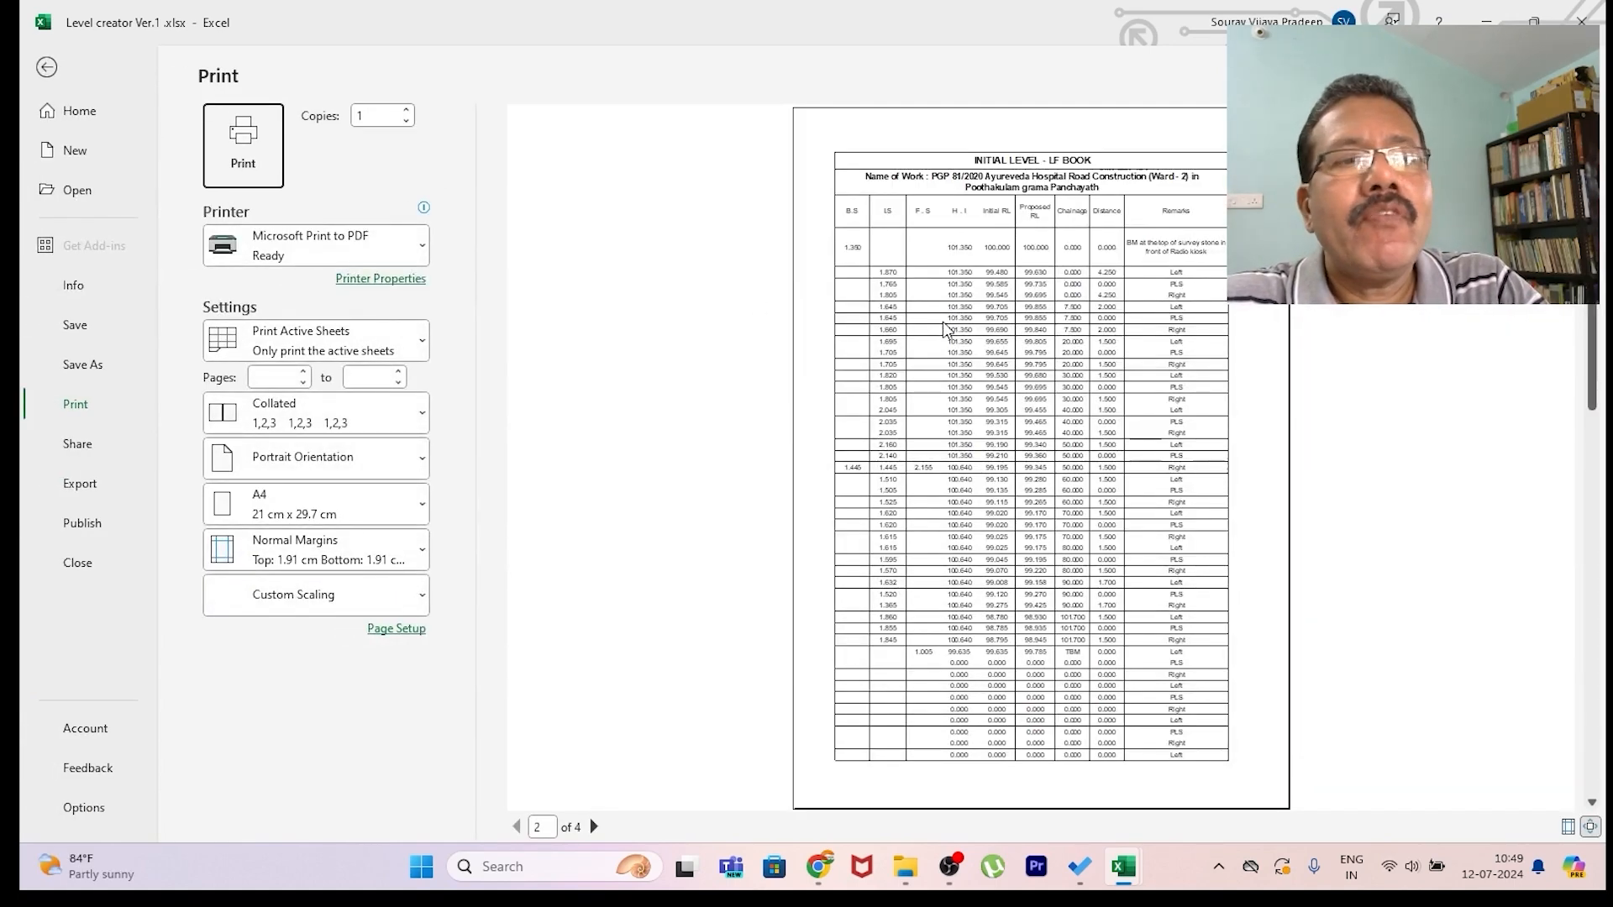
scroll(944, 328, down, 3)
scroll(944, 328, up, 3)
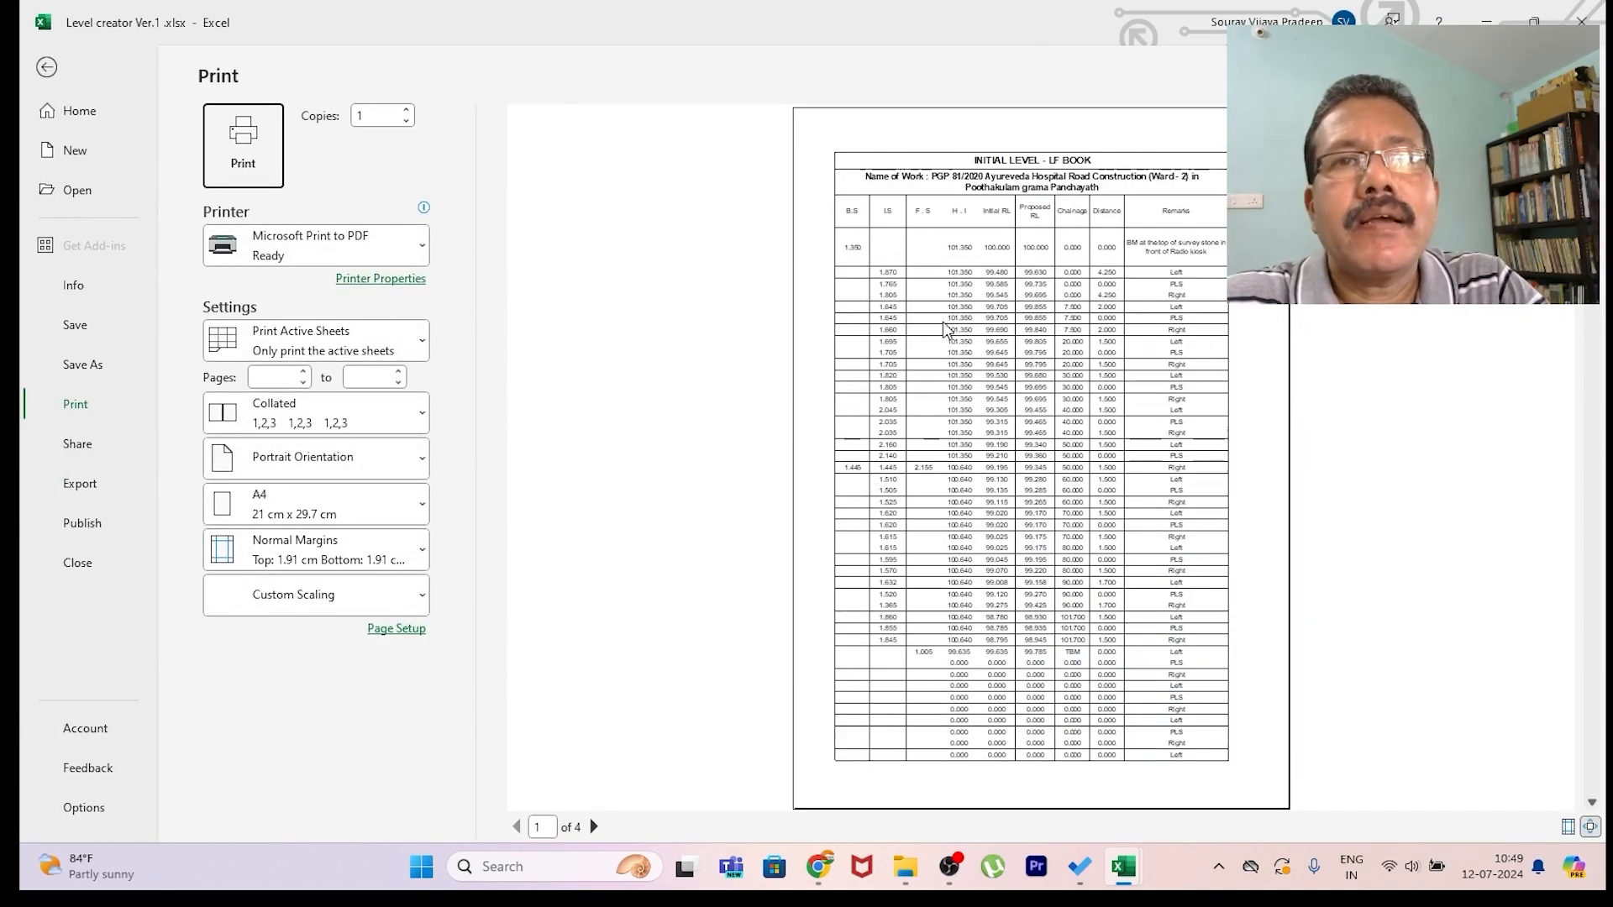
click(46, 67)
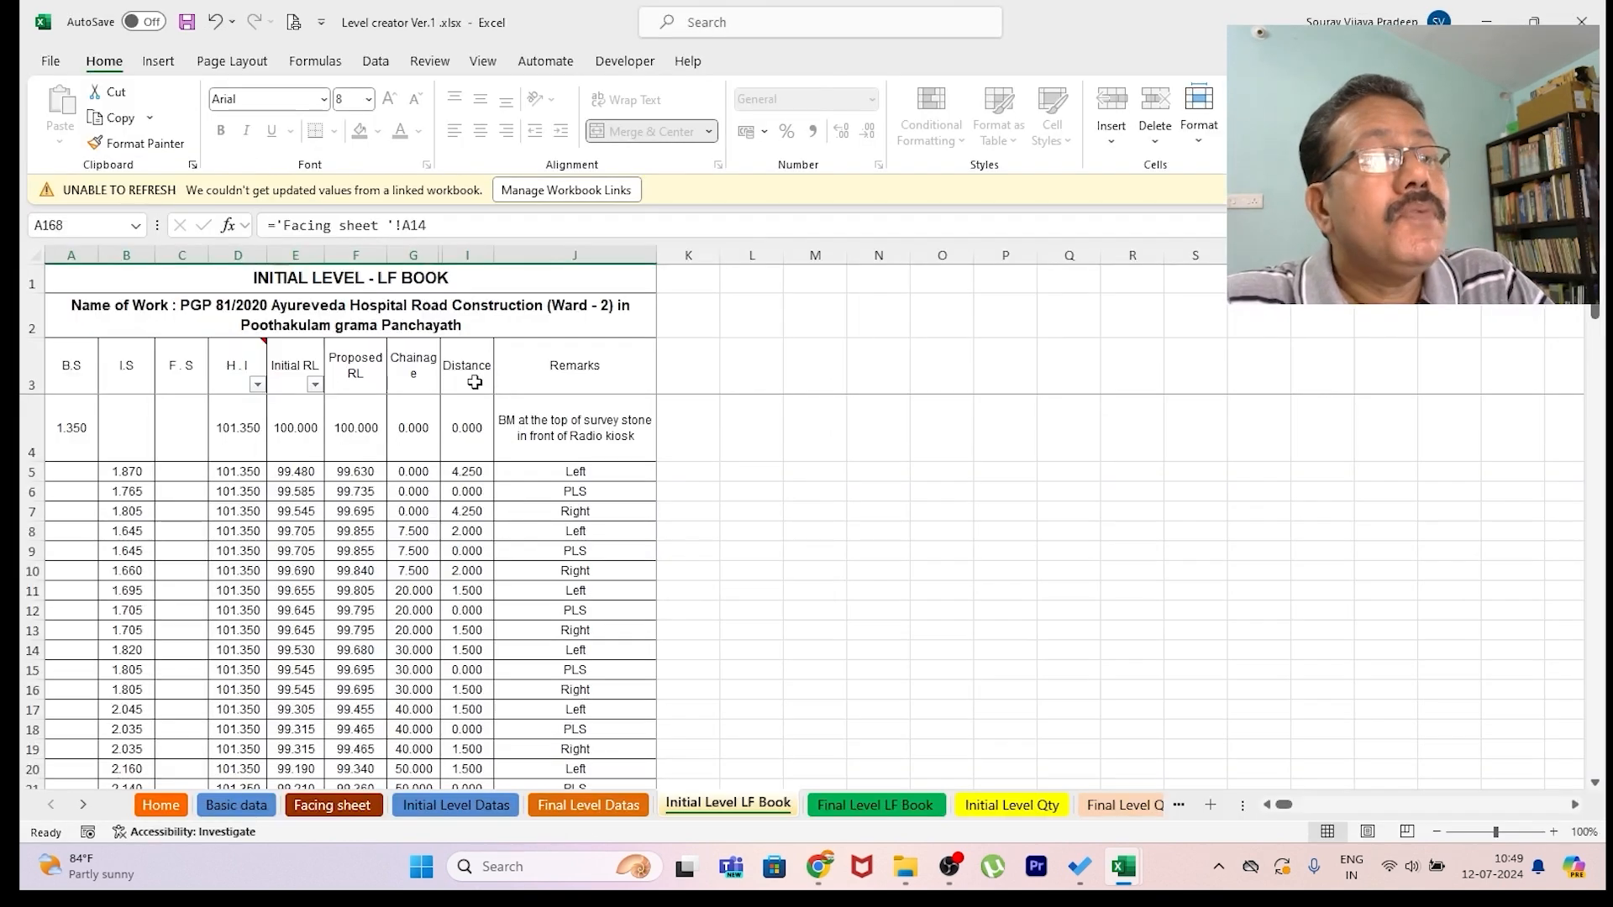
- Filter the H.I column of the Initial Level LF Book to exclude the 0.000 rows
scroll(387, 553, down, 7)
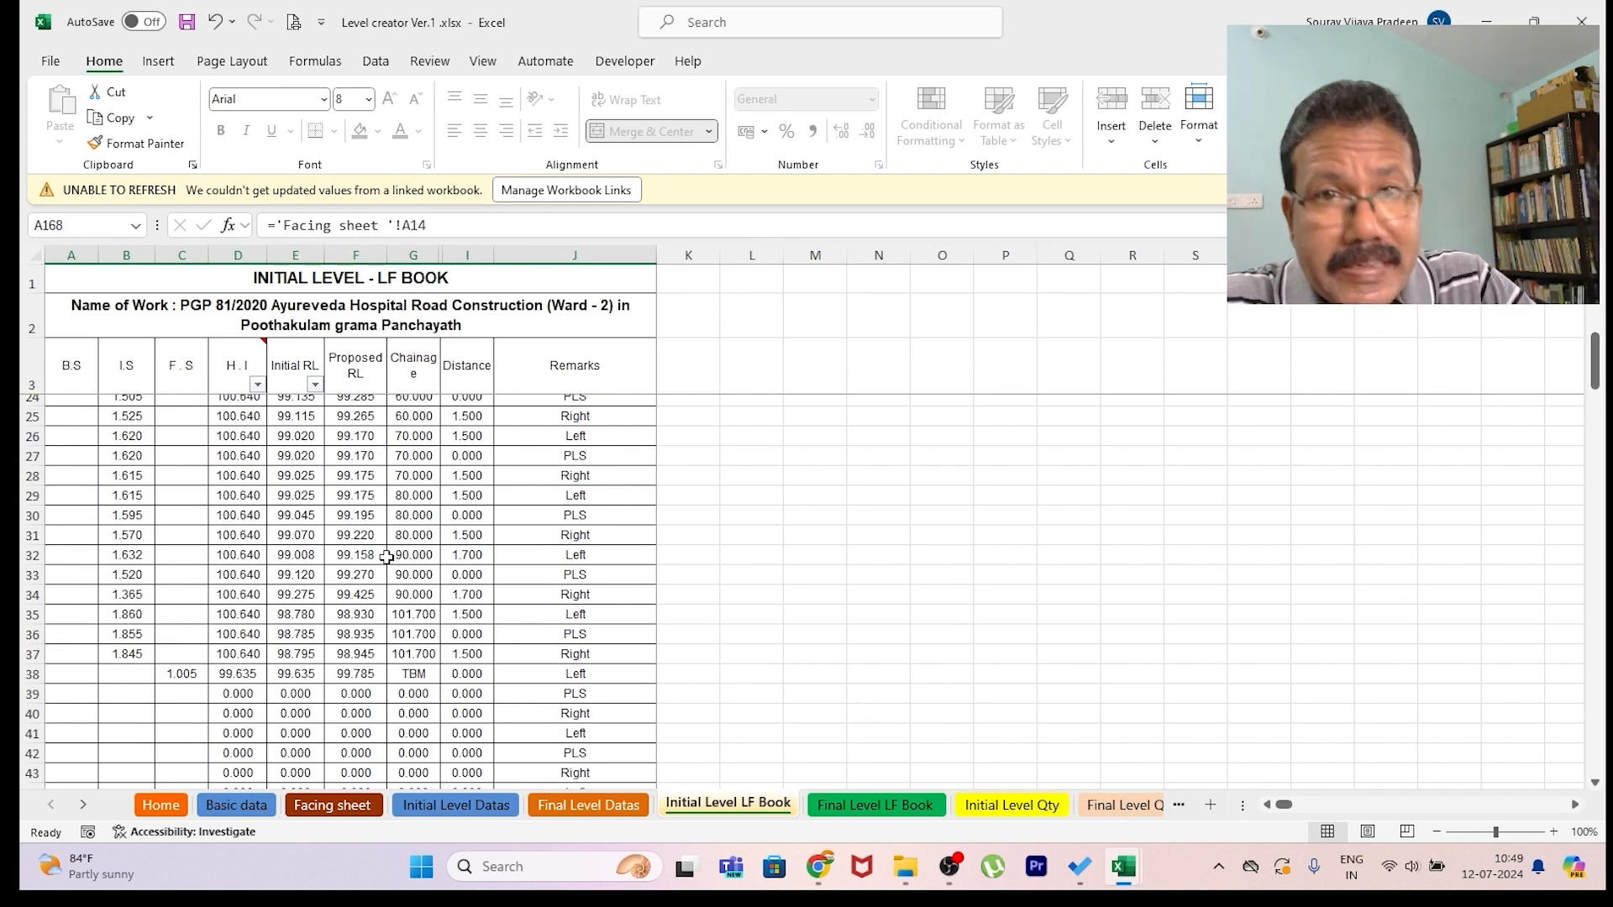
scroll(421, 565, down, 1)
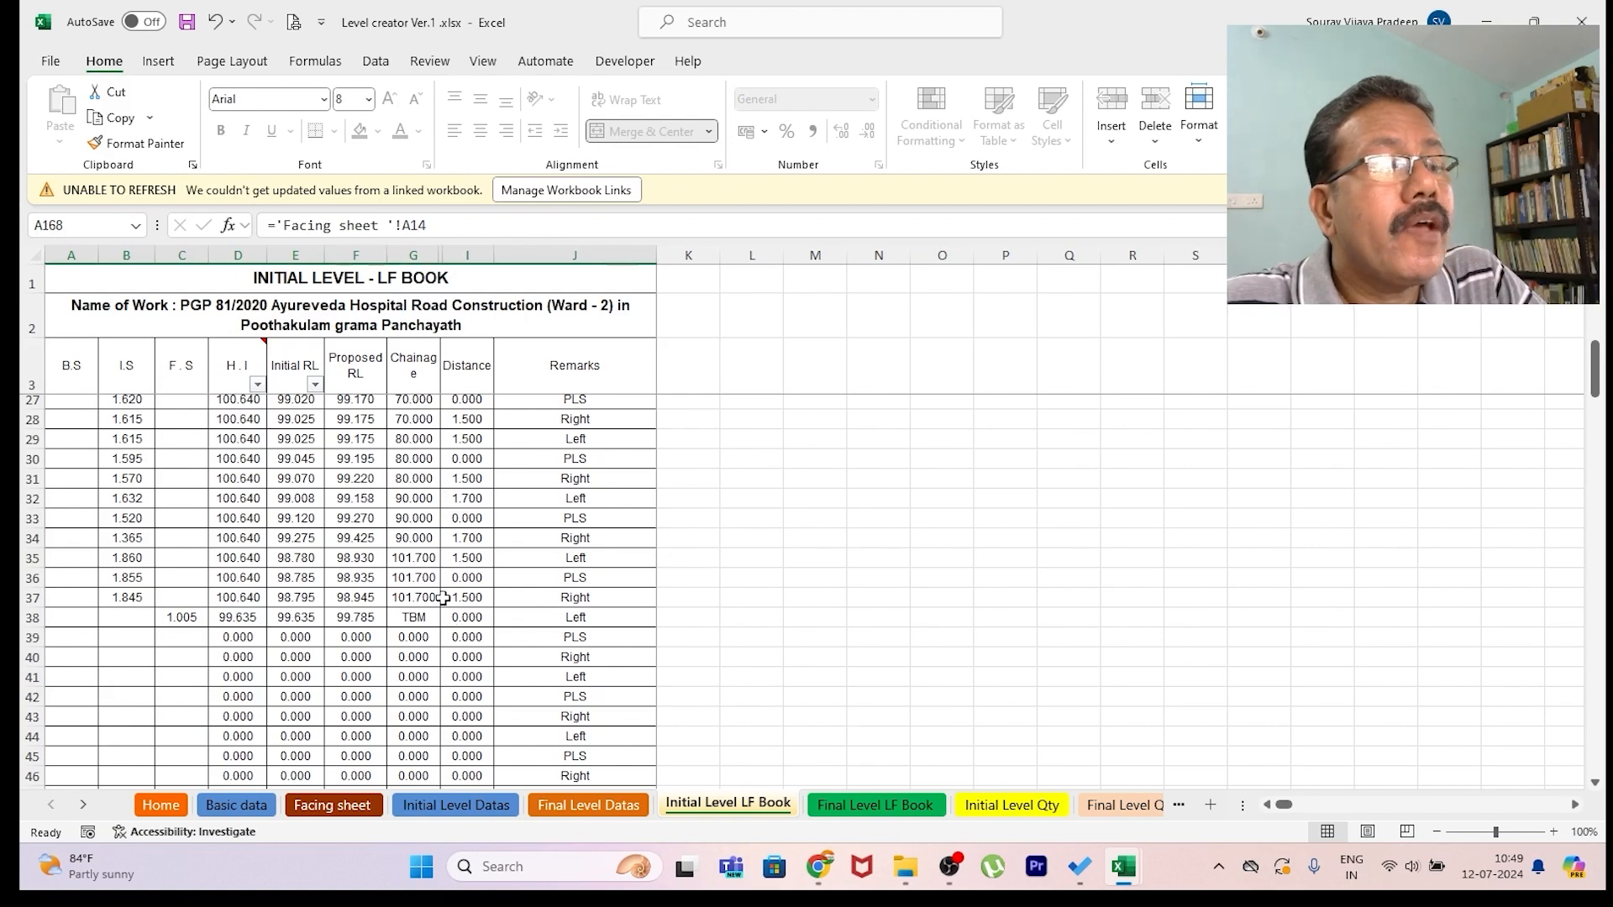
scroll(168, 668, down, 2)
scroll(288, 714, down, 11)
scroll(393, 675, up, 18)
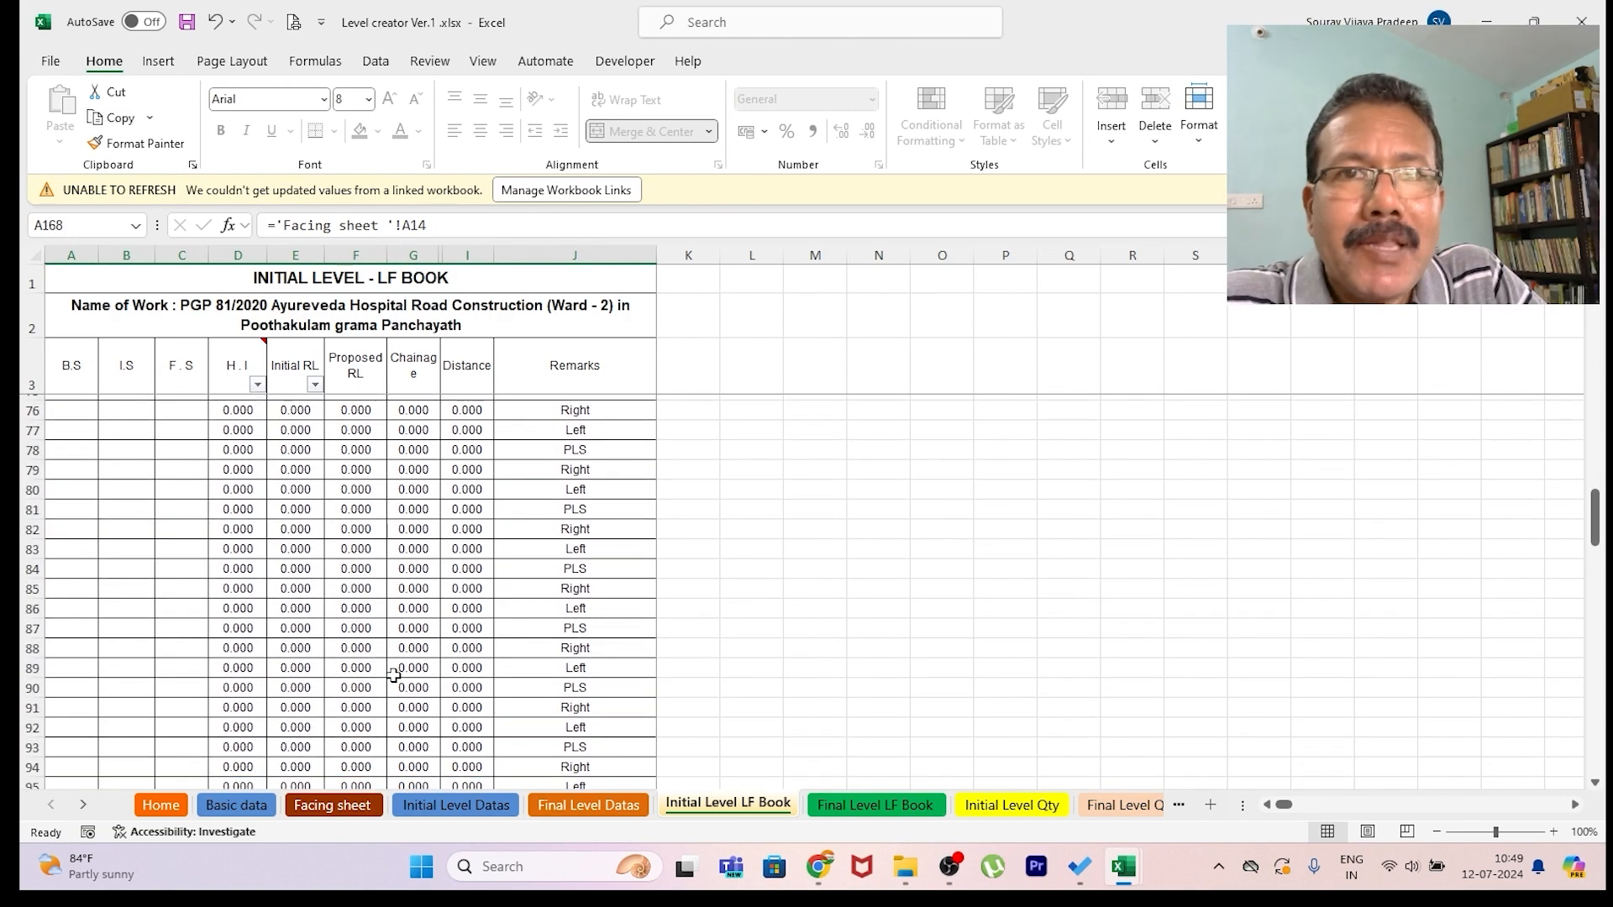
scroll(366, 563, up, 3)
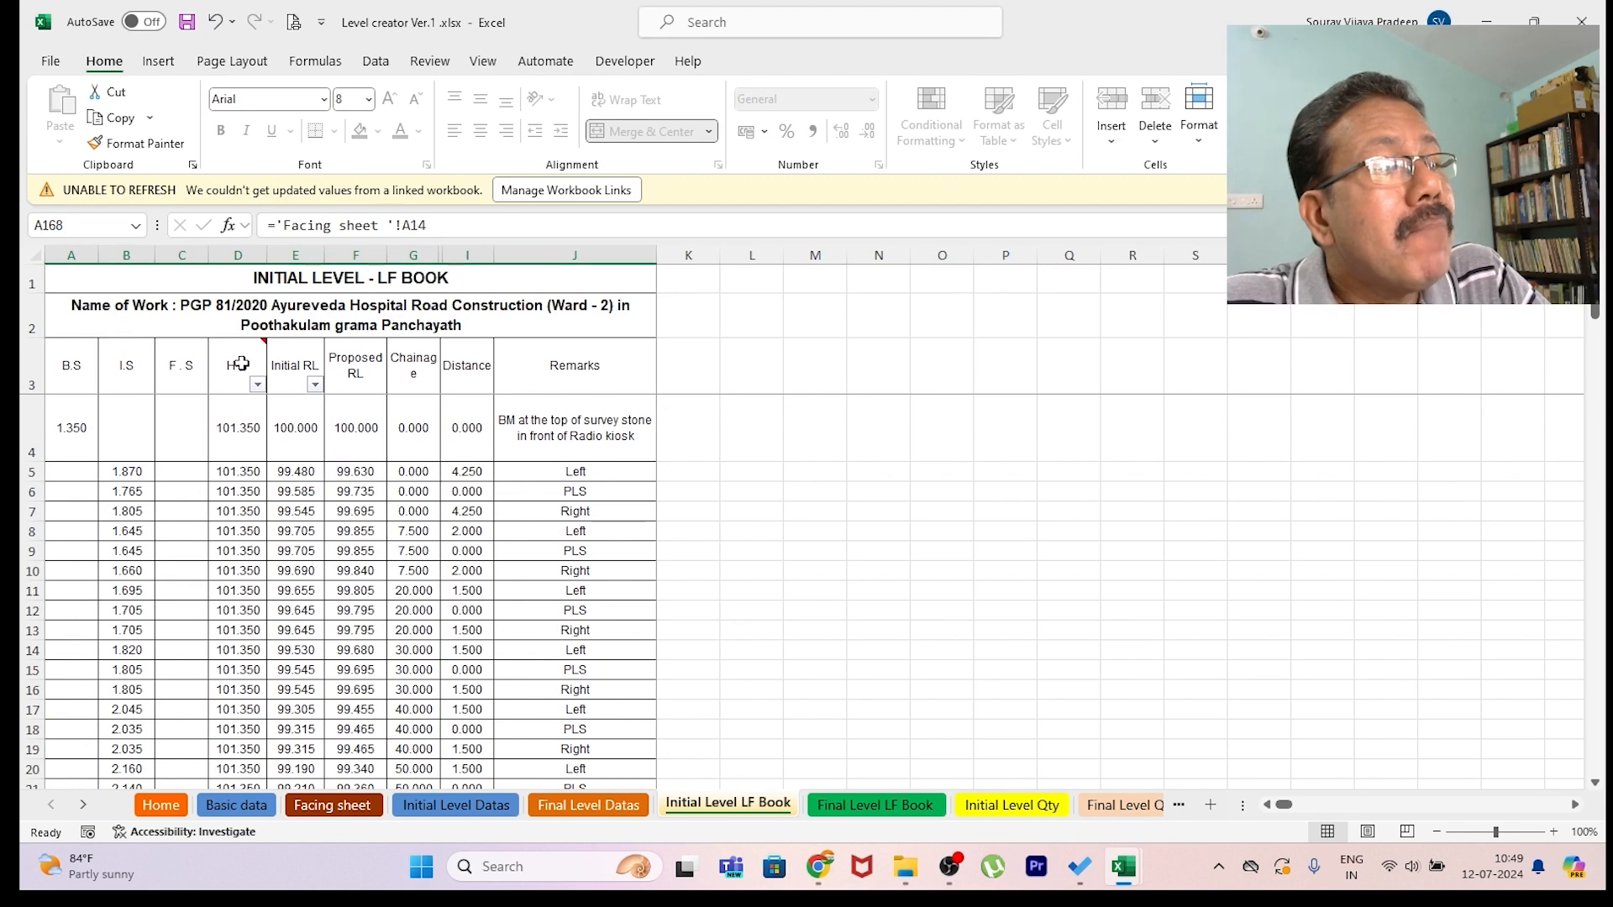
mouse_move(240, 362)
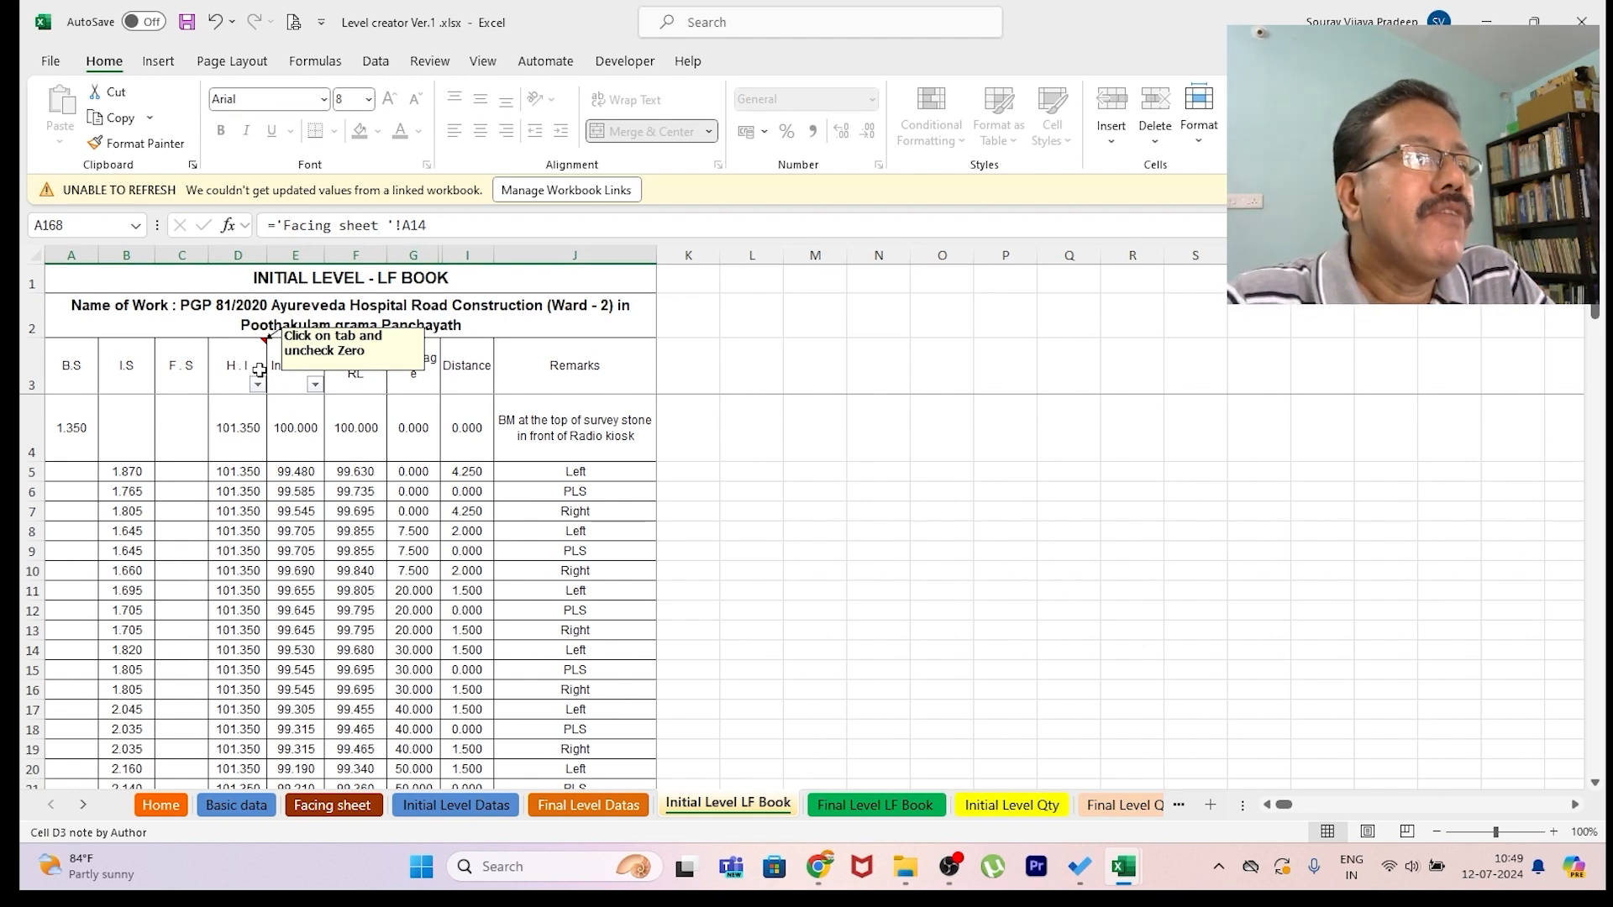
click(258, 384)
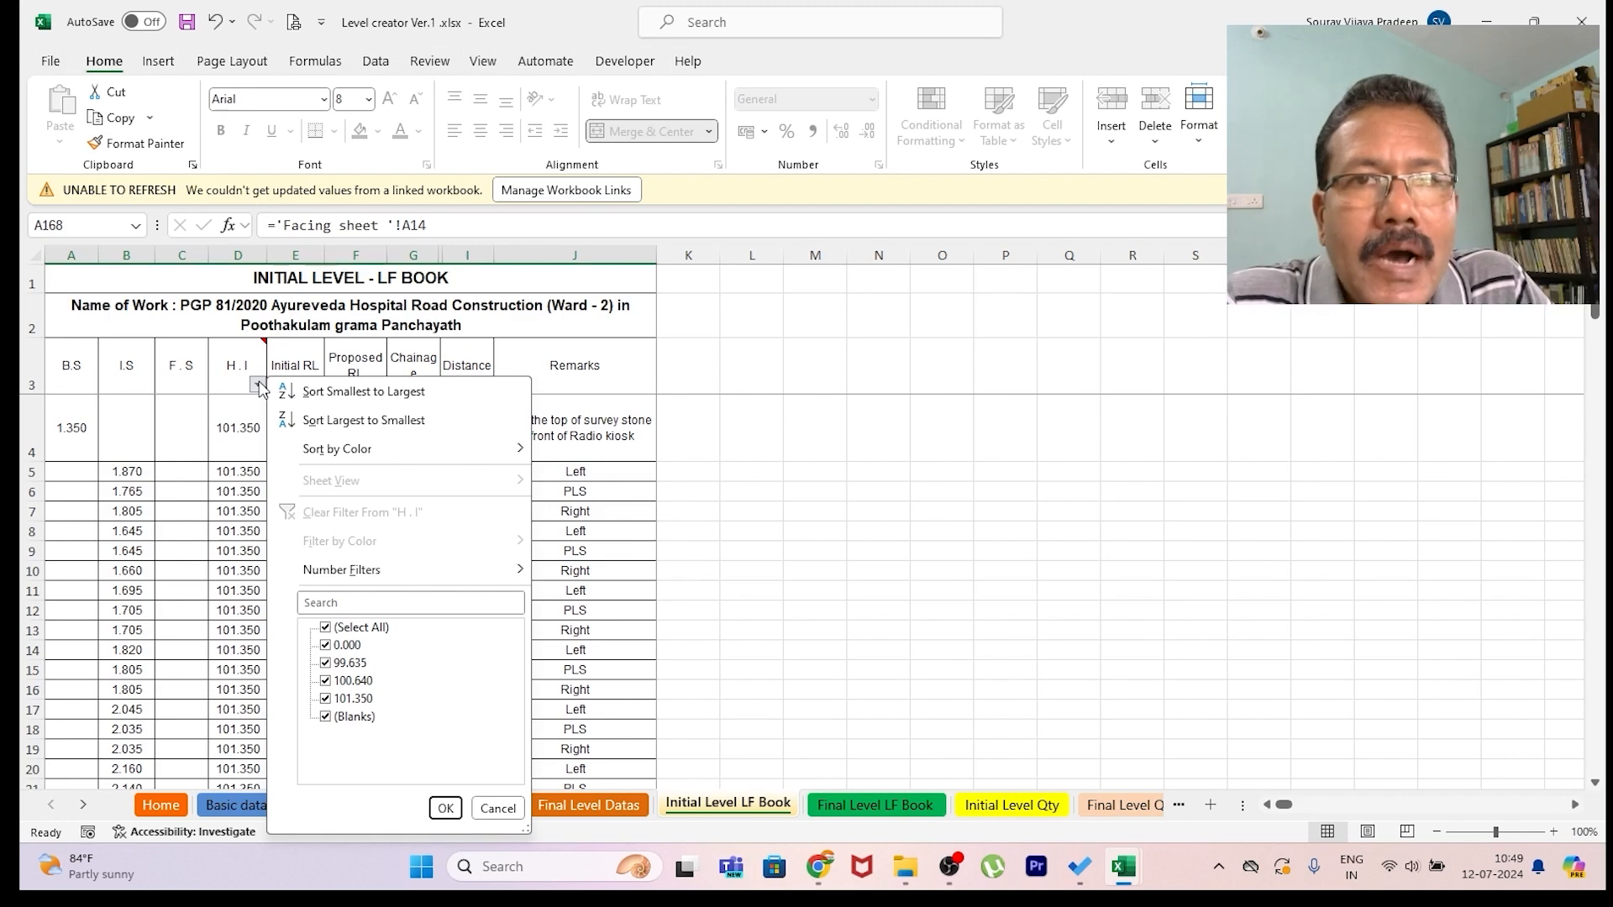
click(326, 645)
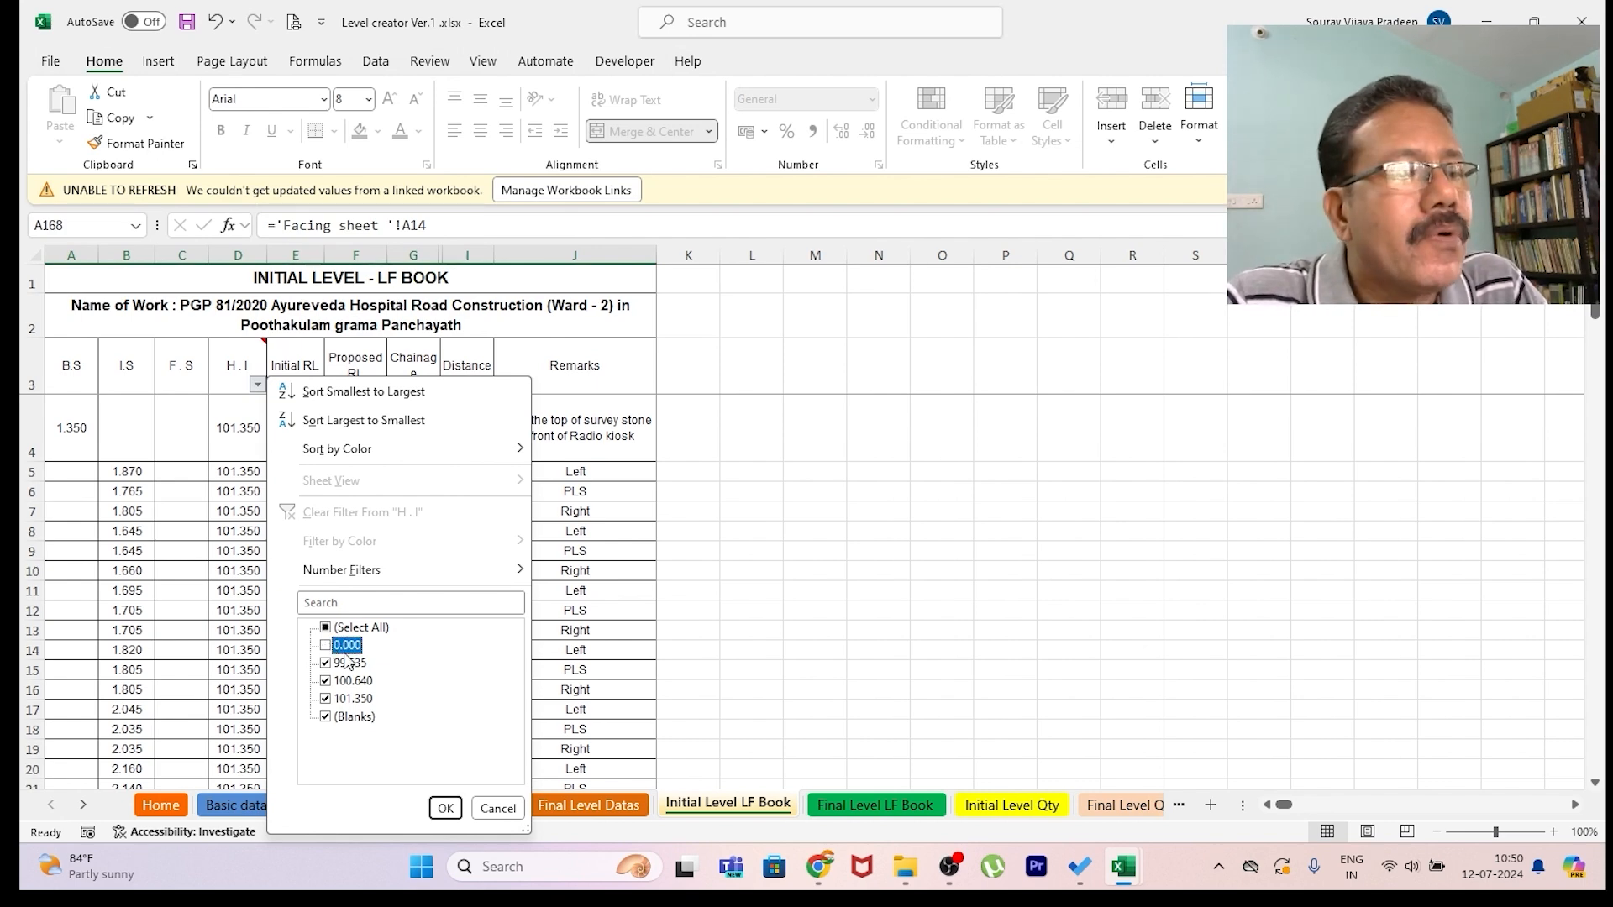
click(445, 808)
- Review the arithmetical check in the filtered Initial Level LF Book and in Initial Level Datas, including the result note beside it
scroll(237, 639, down, 9)
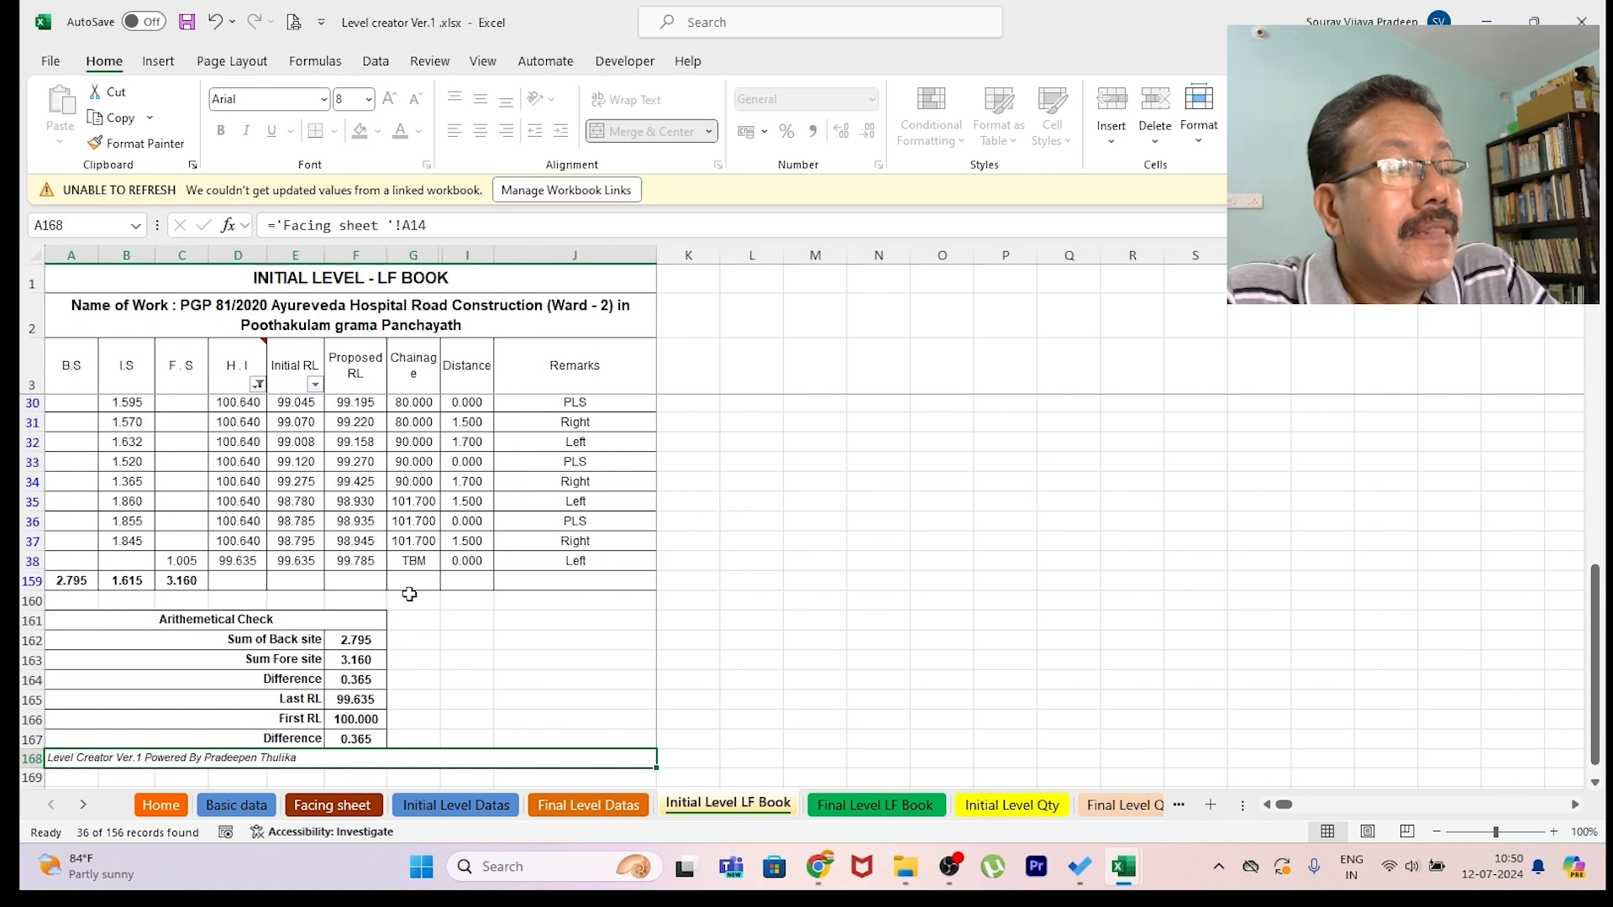
scroll(409, 594, up, 9)
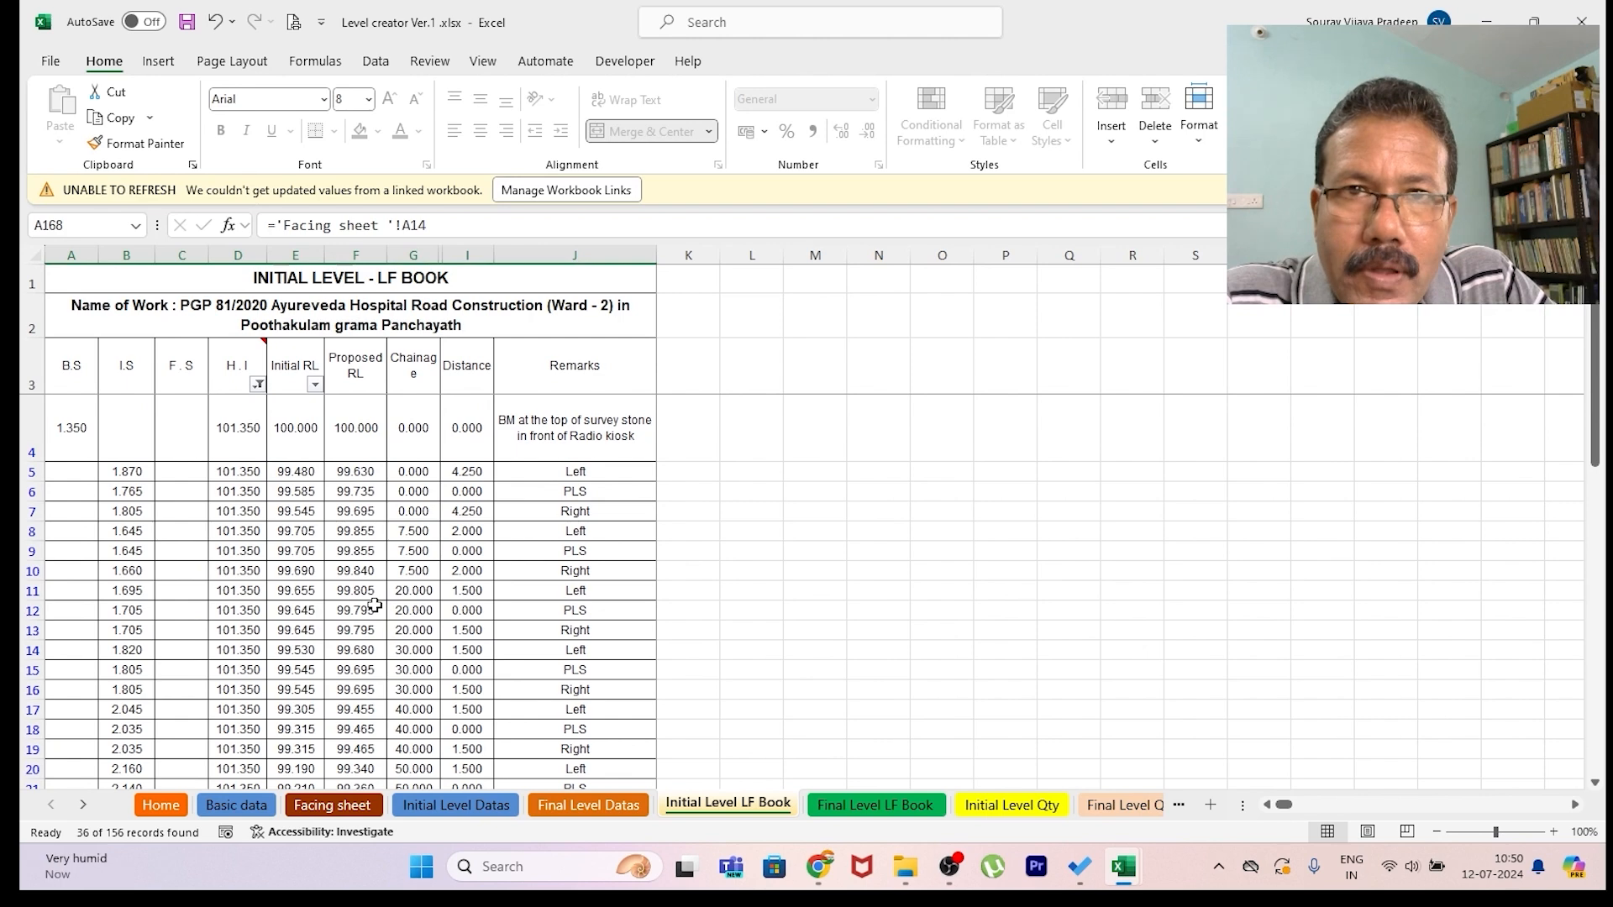
scroll(376, 608, down, 9)
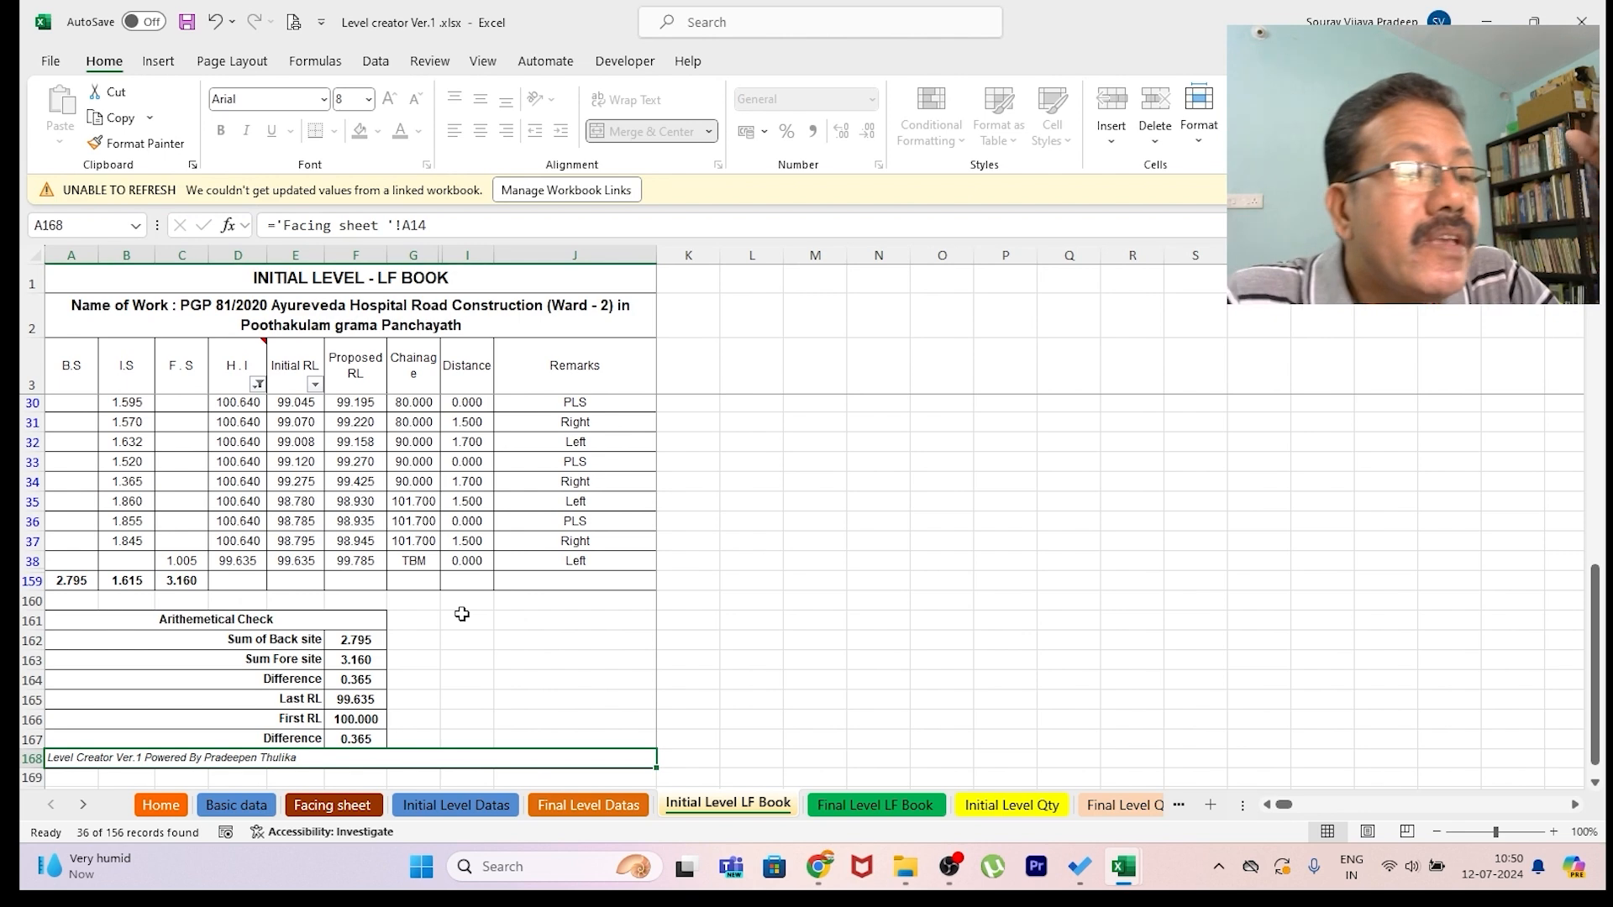
click(481, 808)
scroll(571, 676, down, 20)
scroll(587, 673, down, 3)
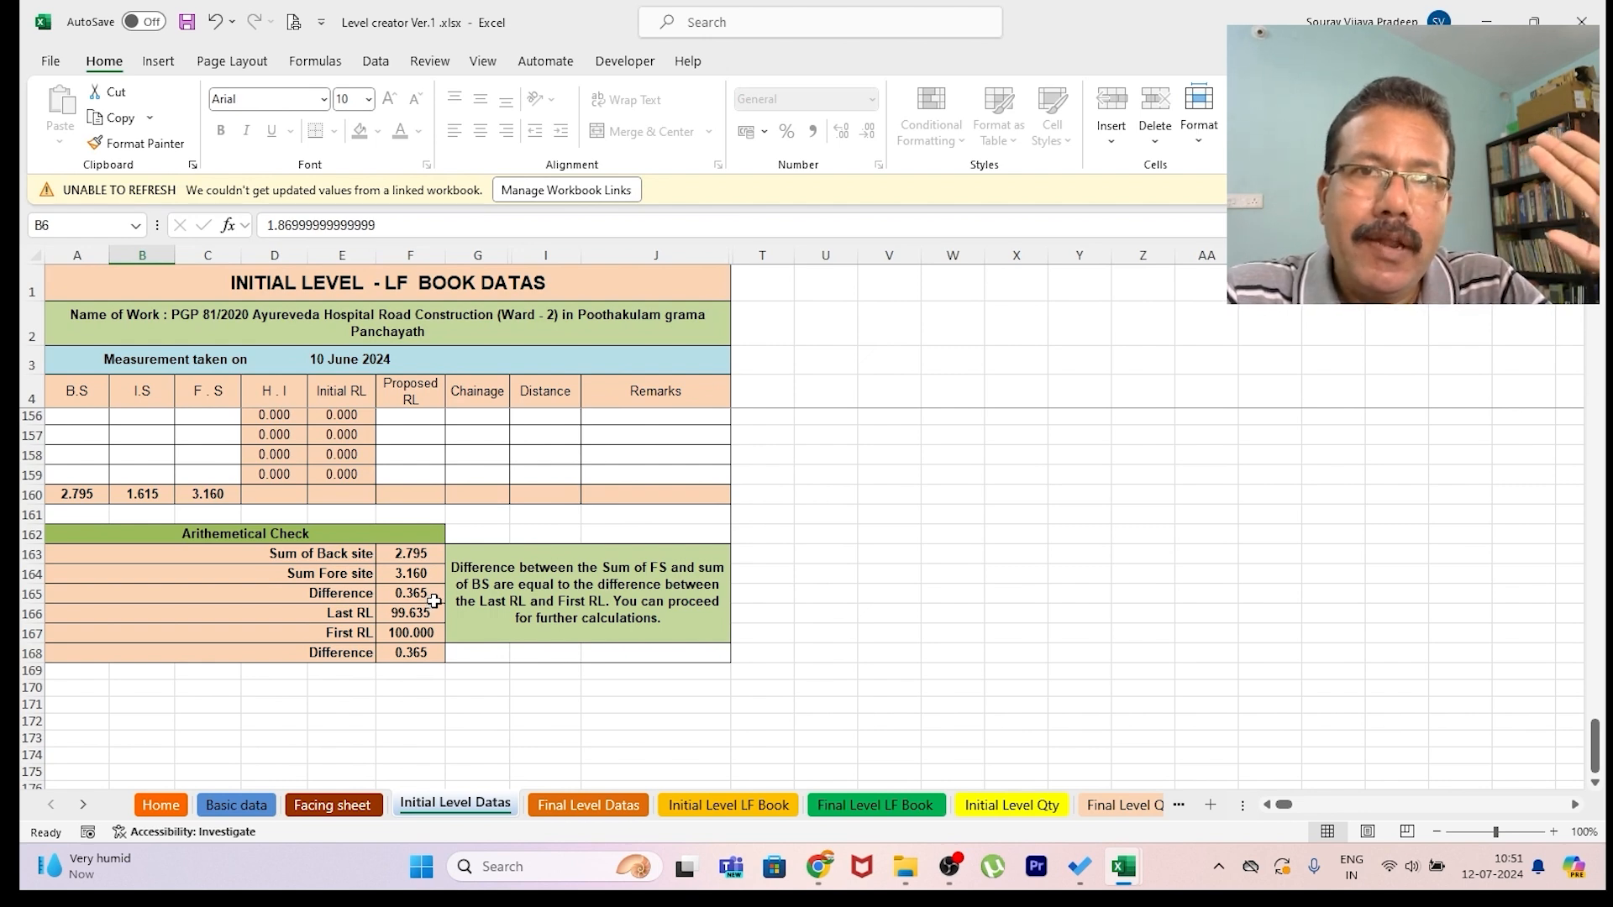
click(535, 605)
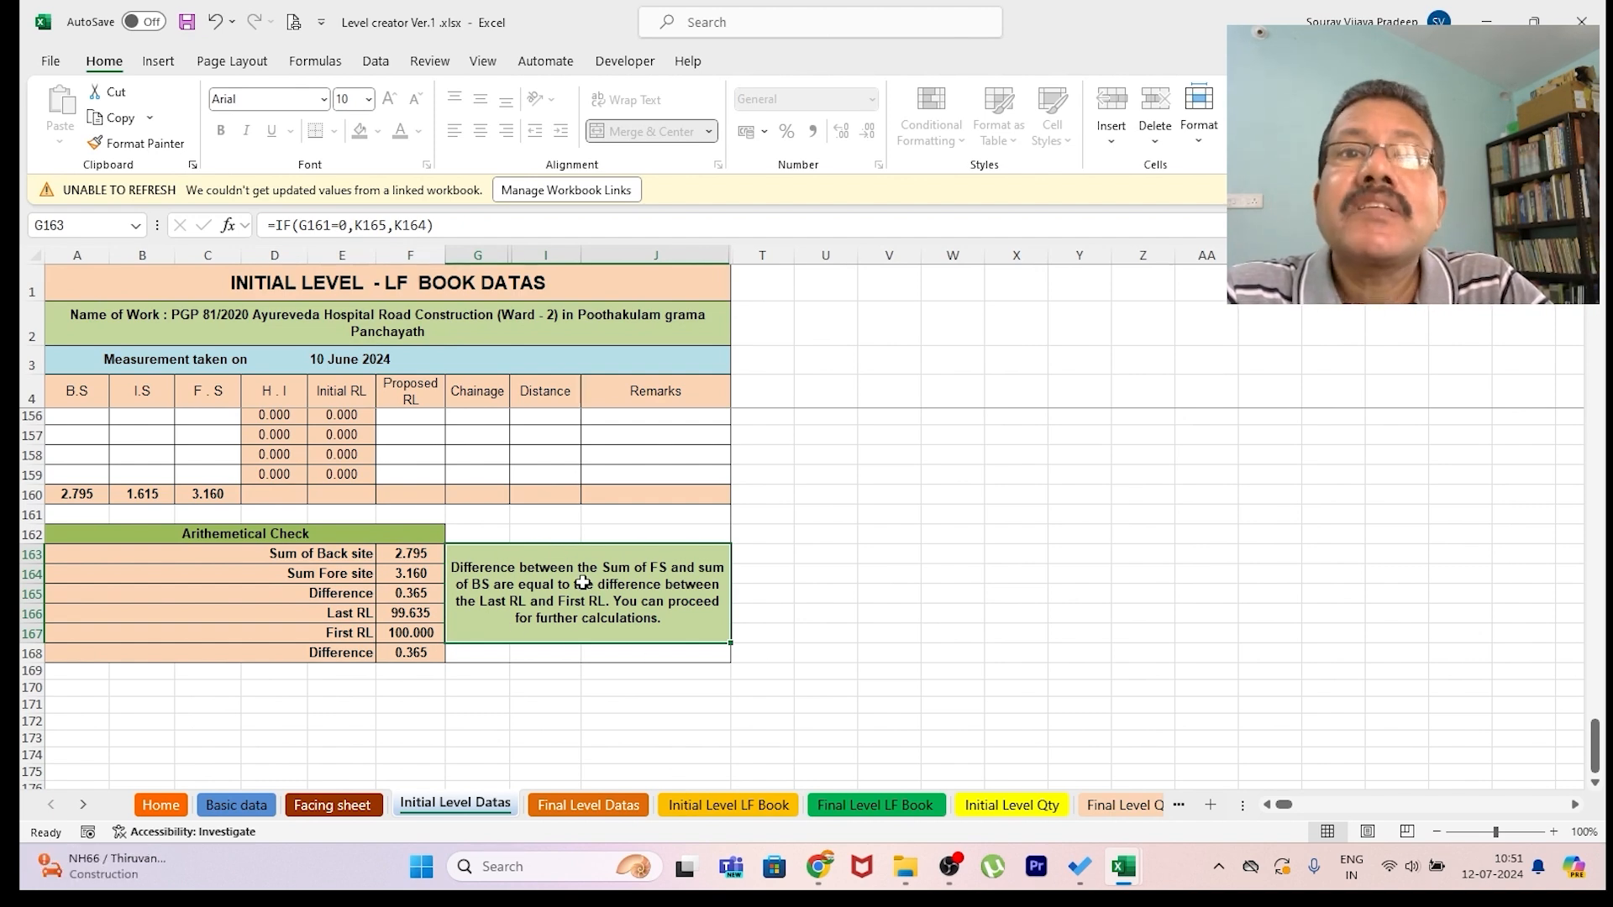
- Revisit the Final Level Datas sheet and look over the filtered Initial Level LF Book up to its first rows
click(596, 807)
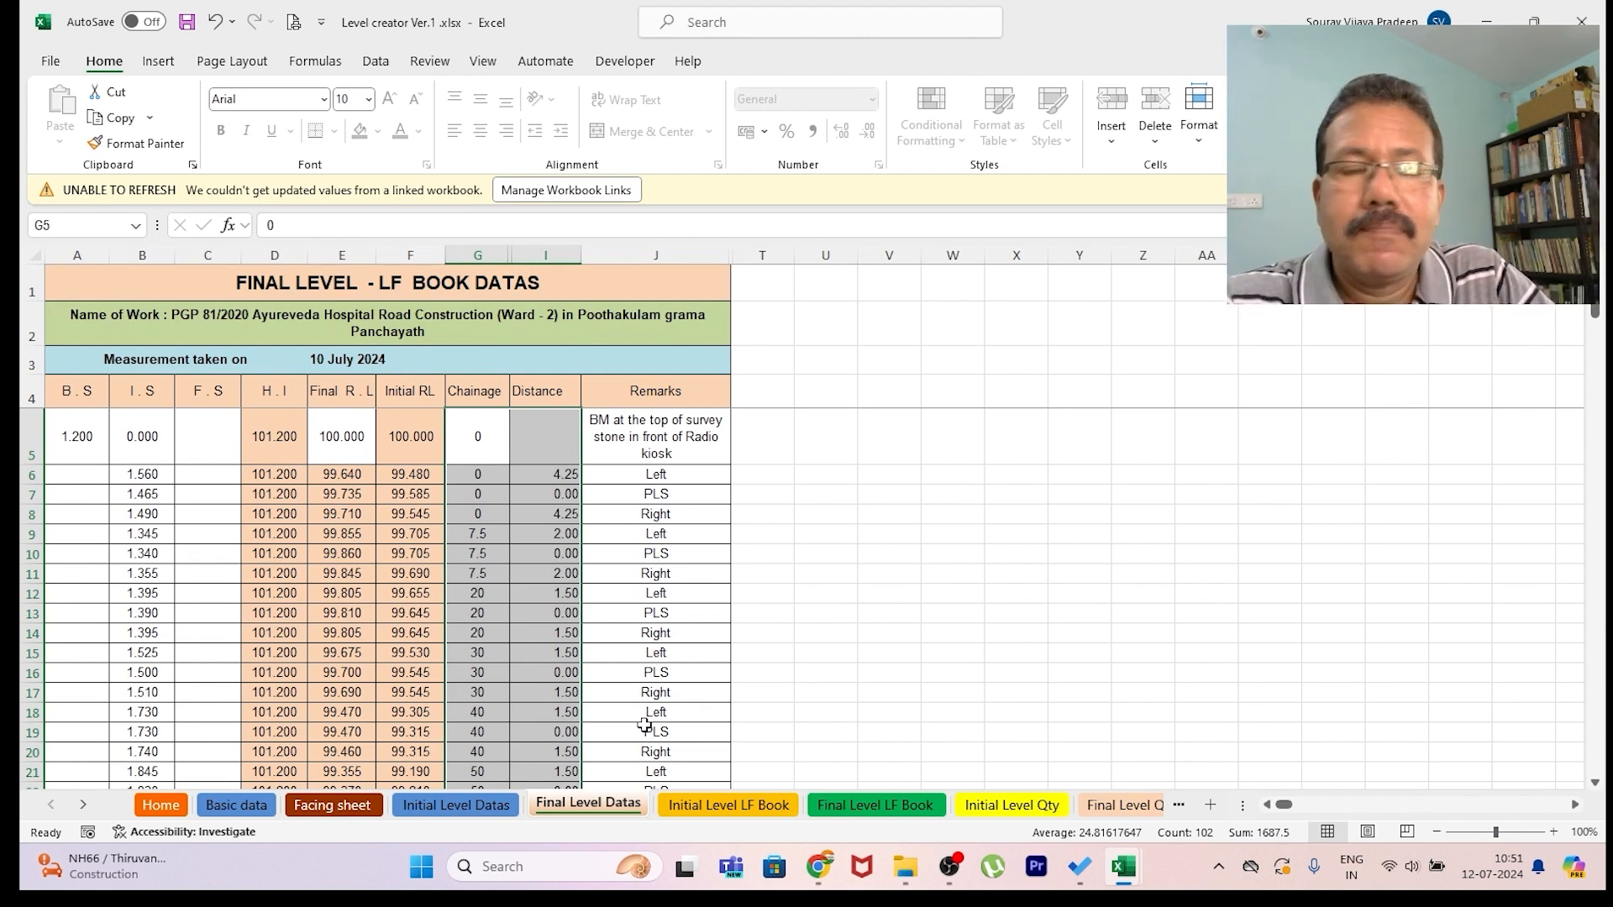
click(756, 807)
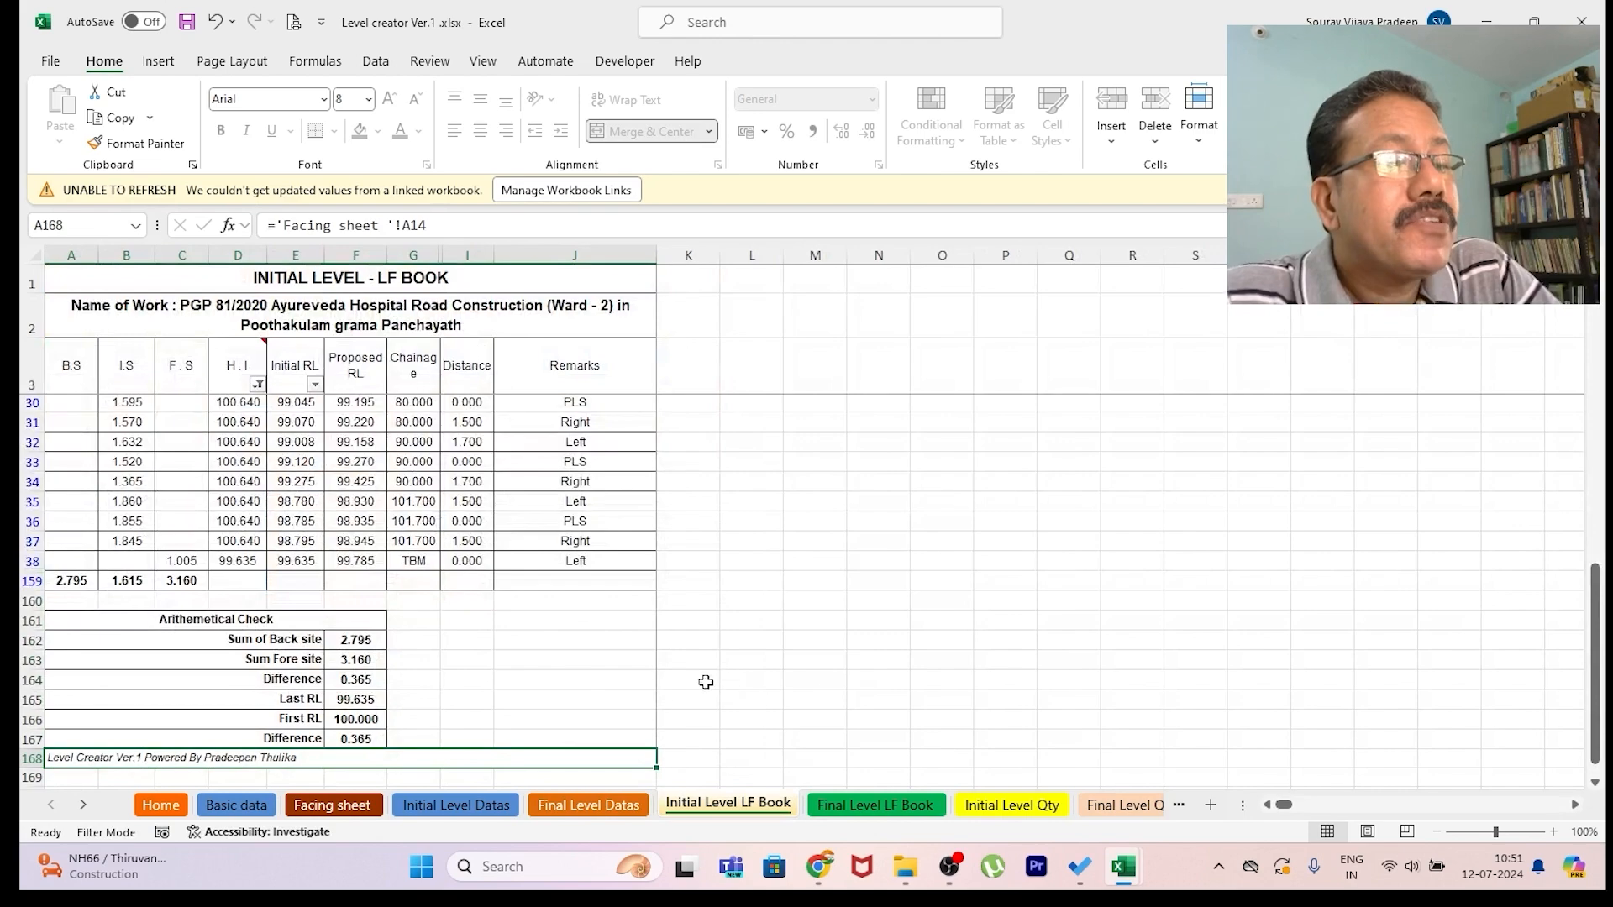
scroll(468, 683, up, 5)
scroll(468, 684, up, 4)
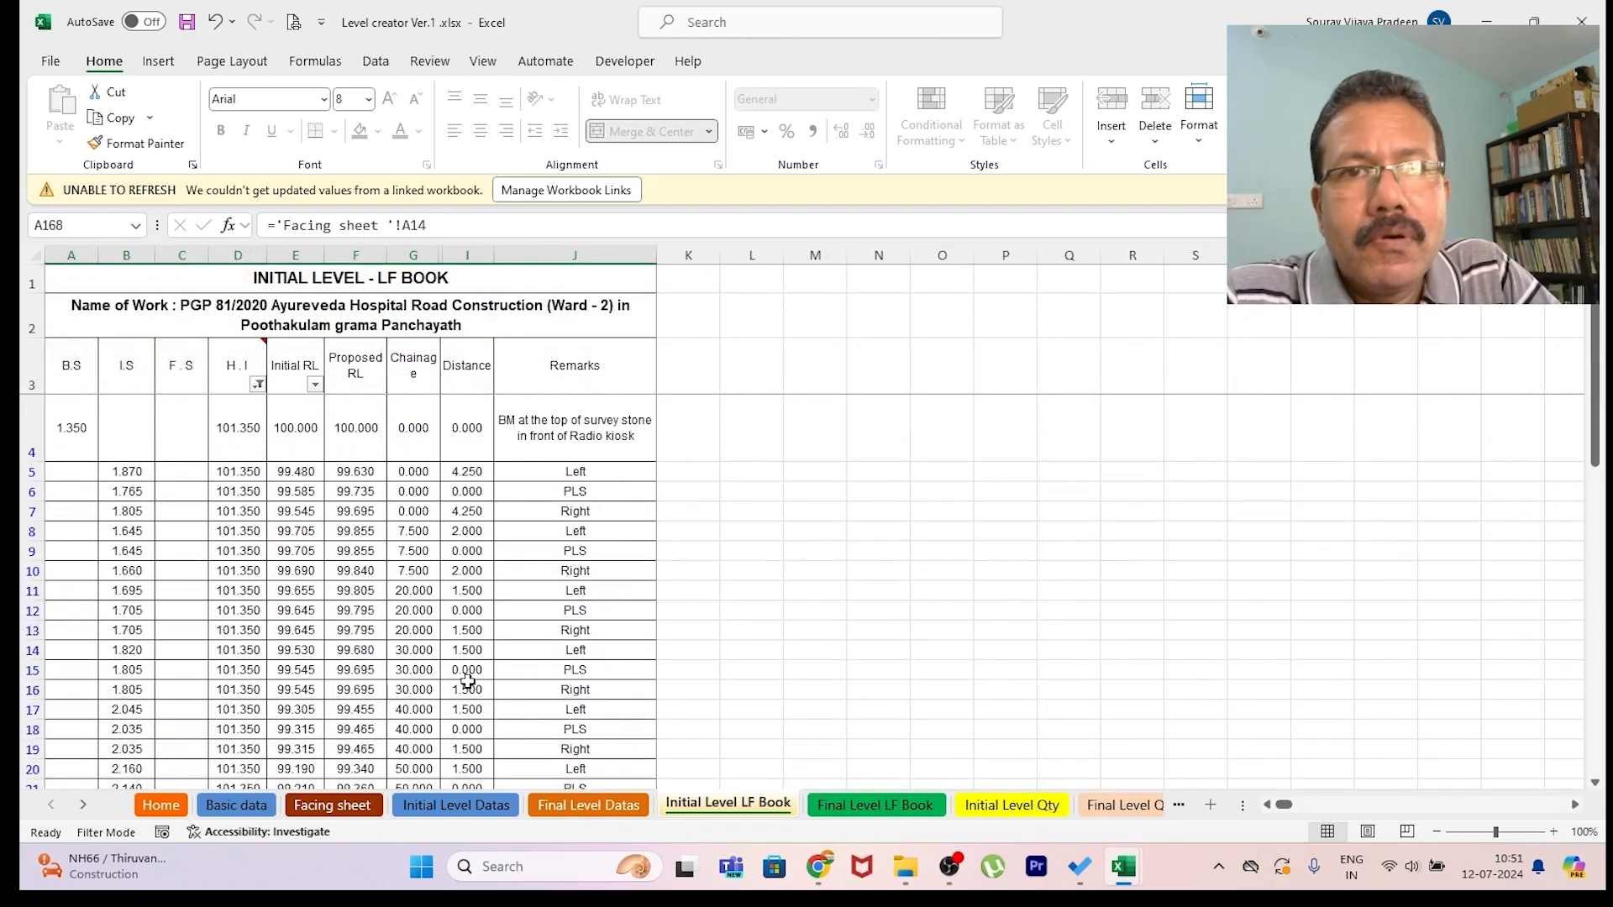
- Filter the H.I column of the Final Level LF Book to exclude the 0.000 rows and view its arithmetical check
click(861, 804)
scroll(702, 726, up, 4)
scroll(701, 726, up, 17)
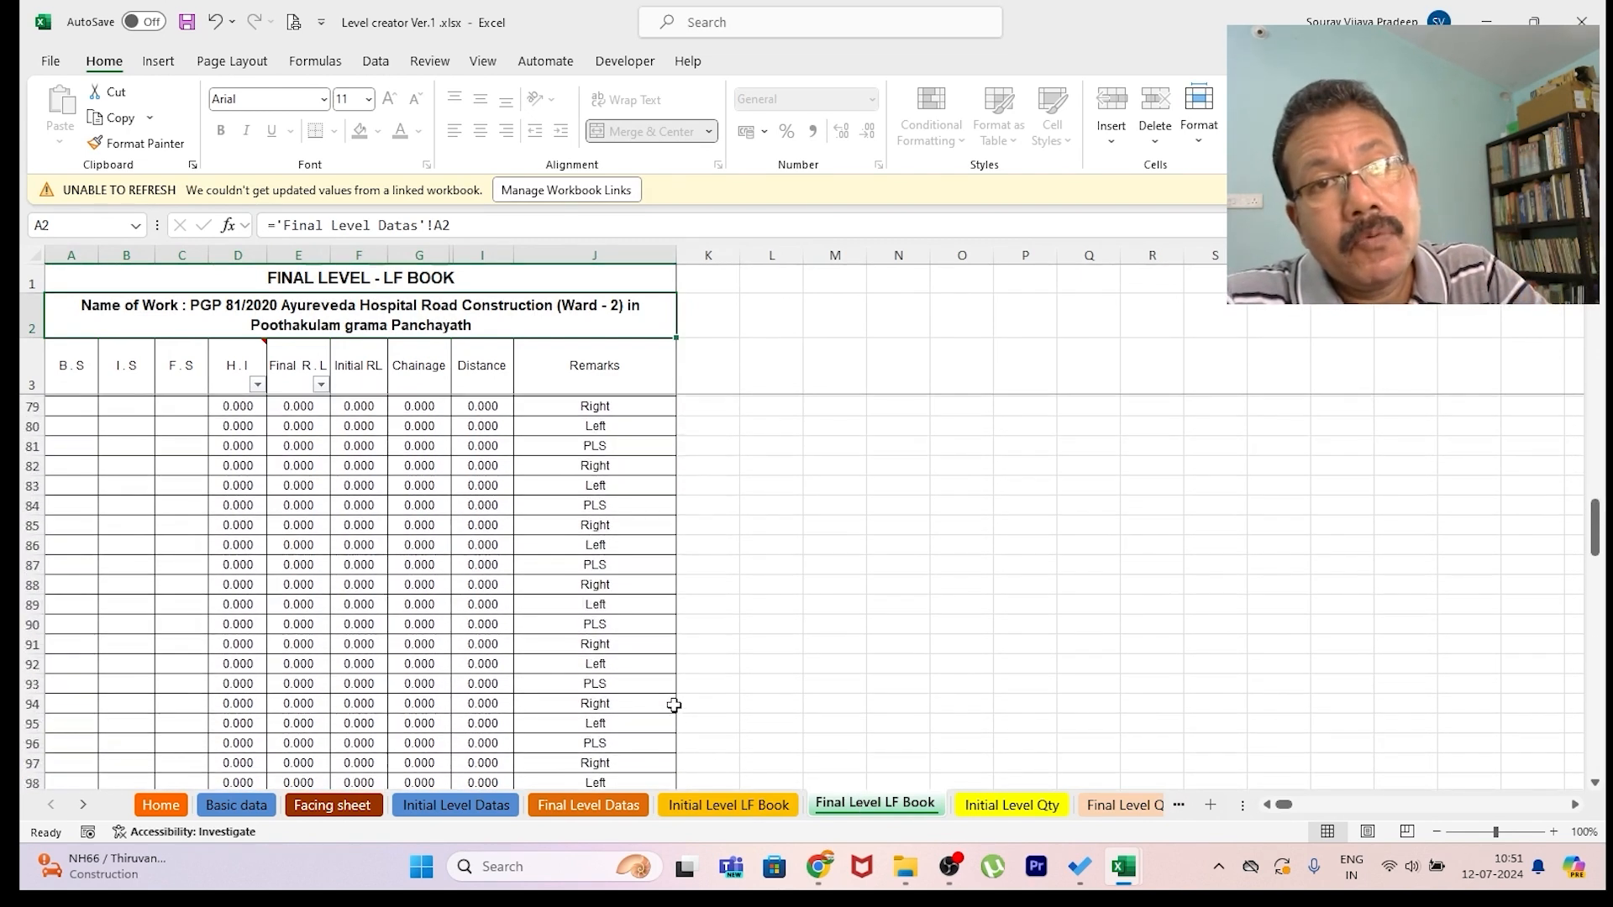
scroll(674, 704, up, 20)
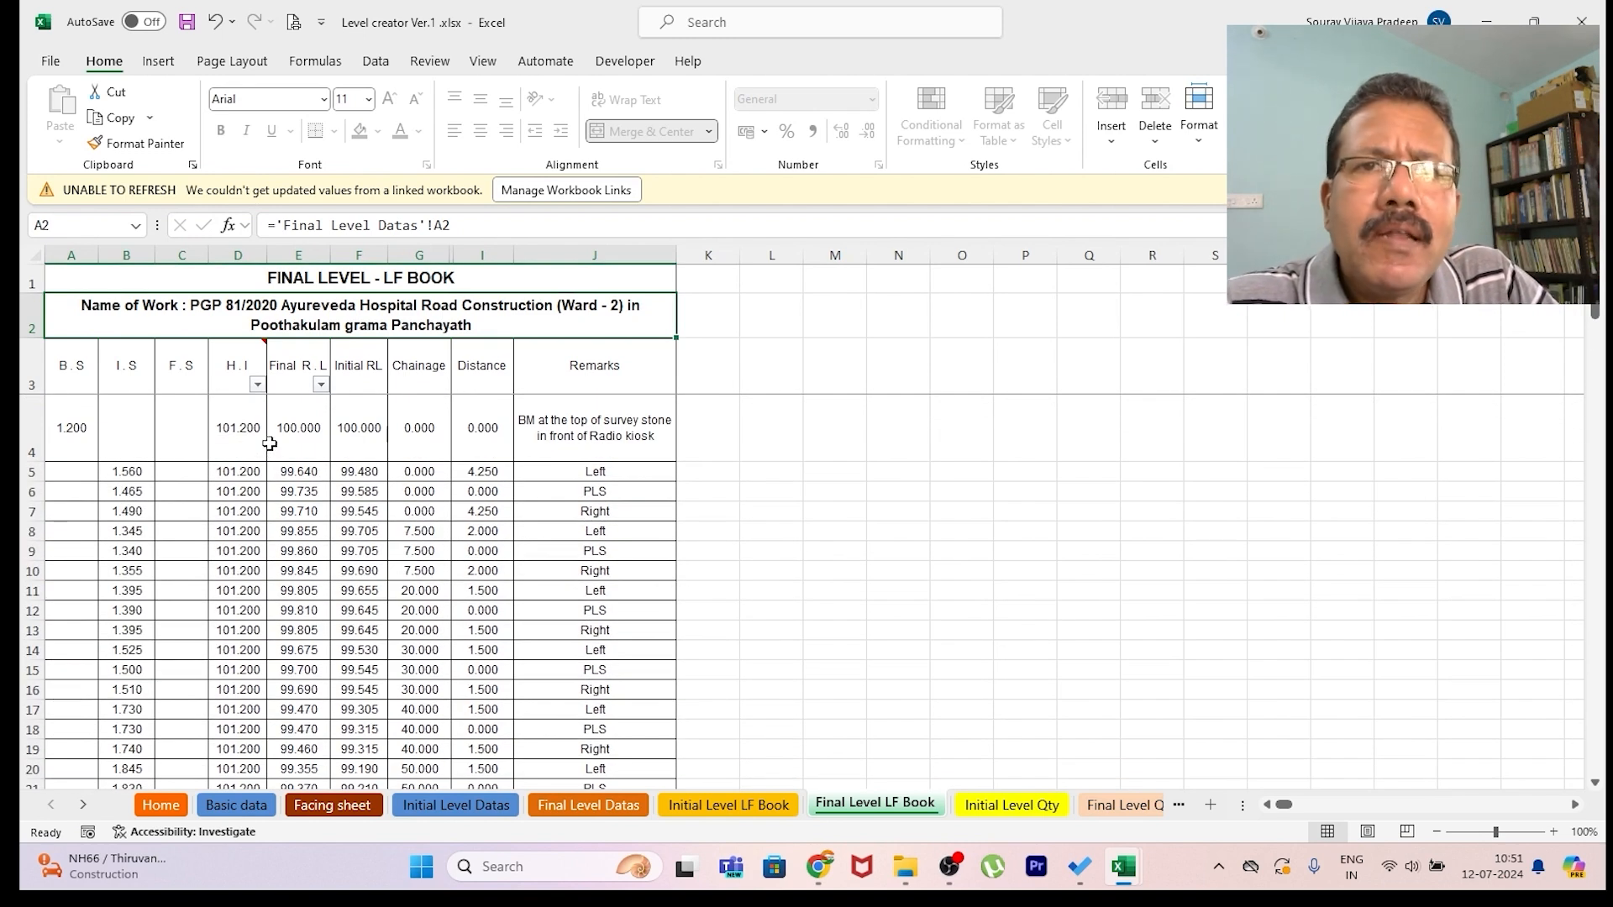
click(257, 387)
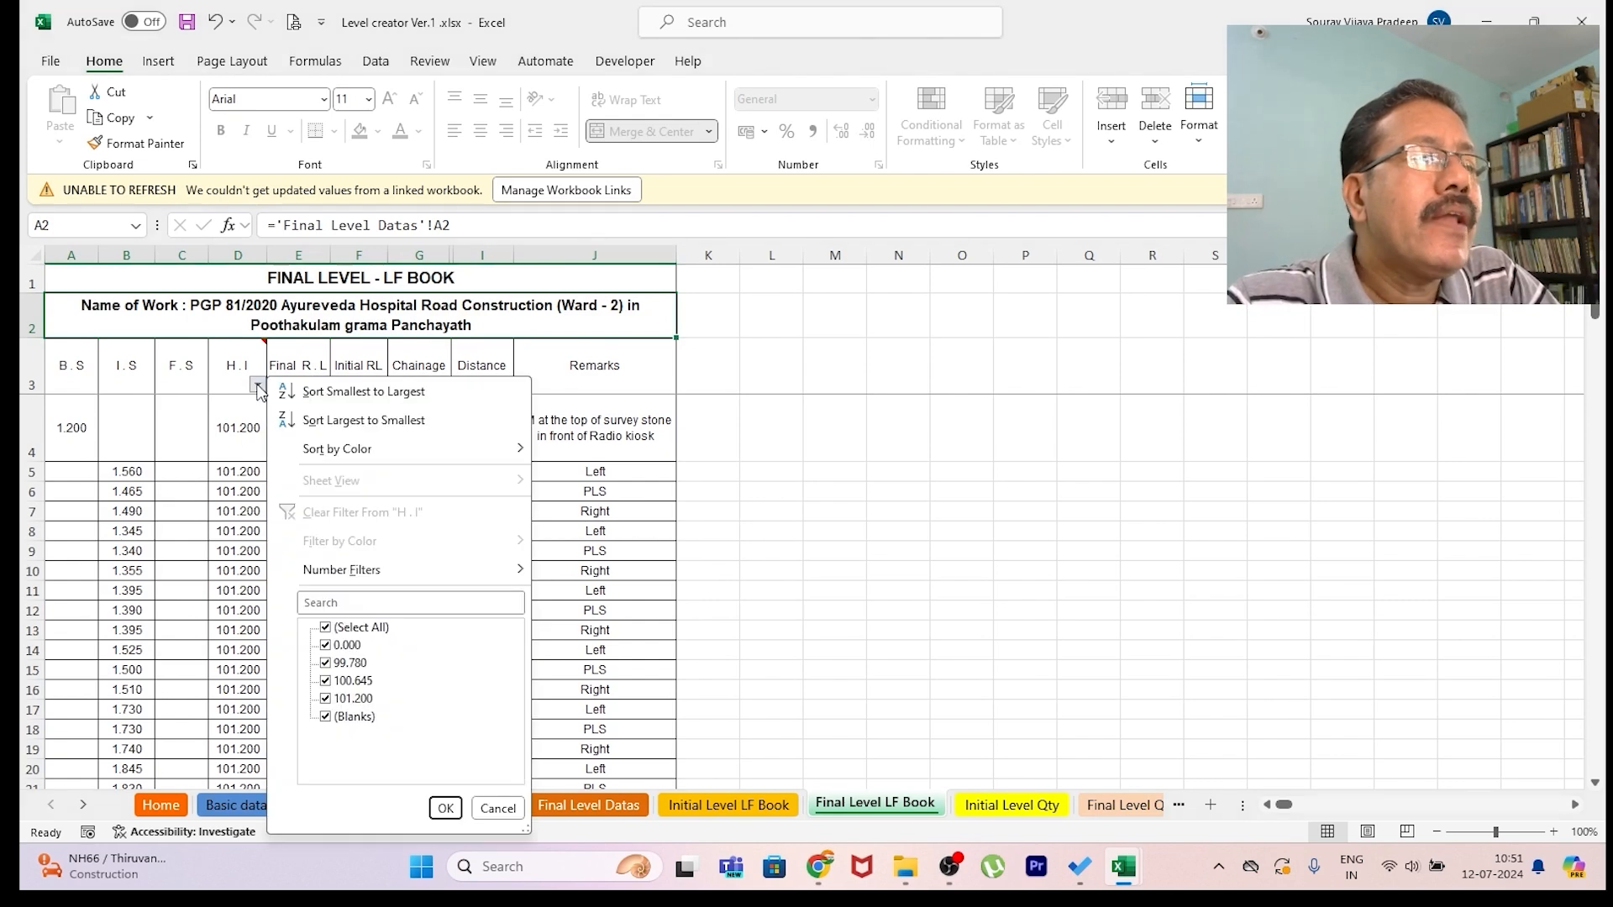
click(326, 646)
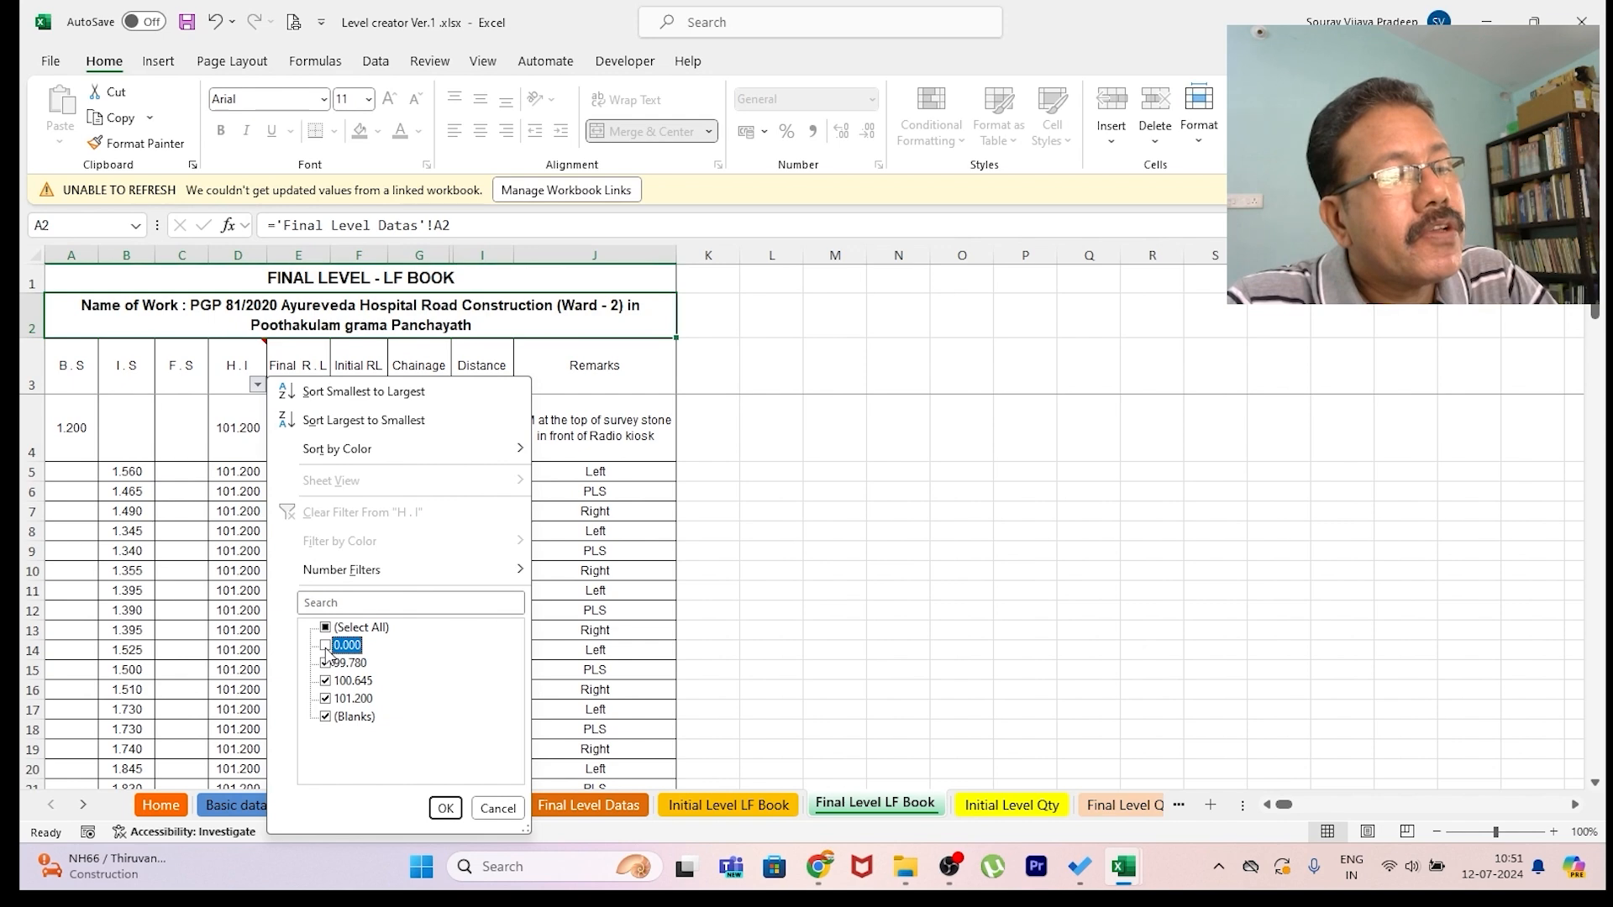
click(445, 808)
scroll(455, 603, down, 10)
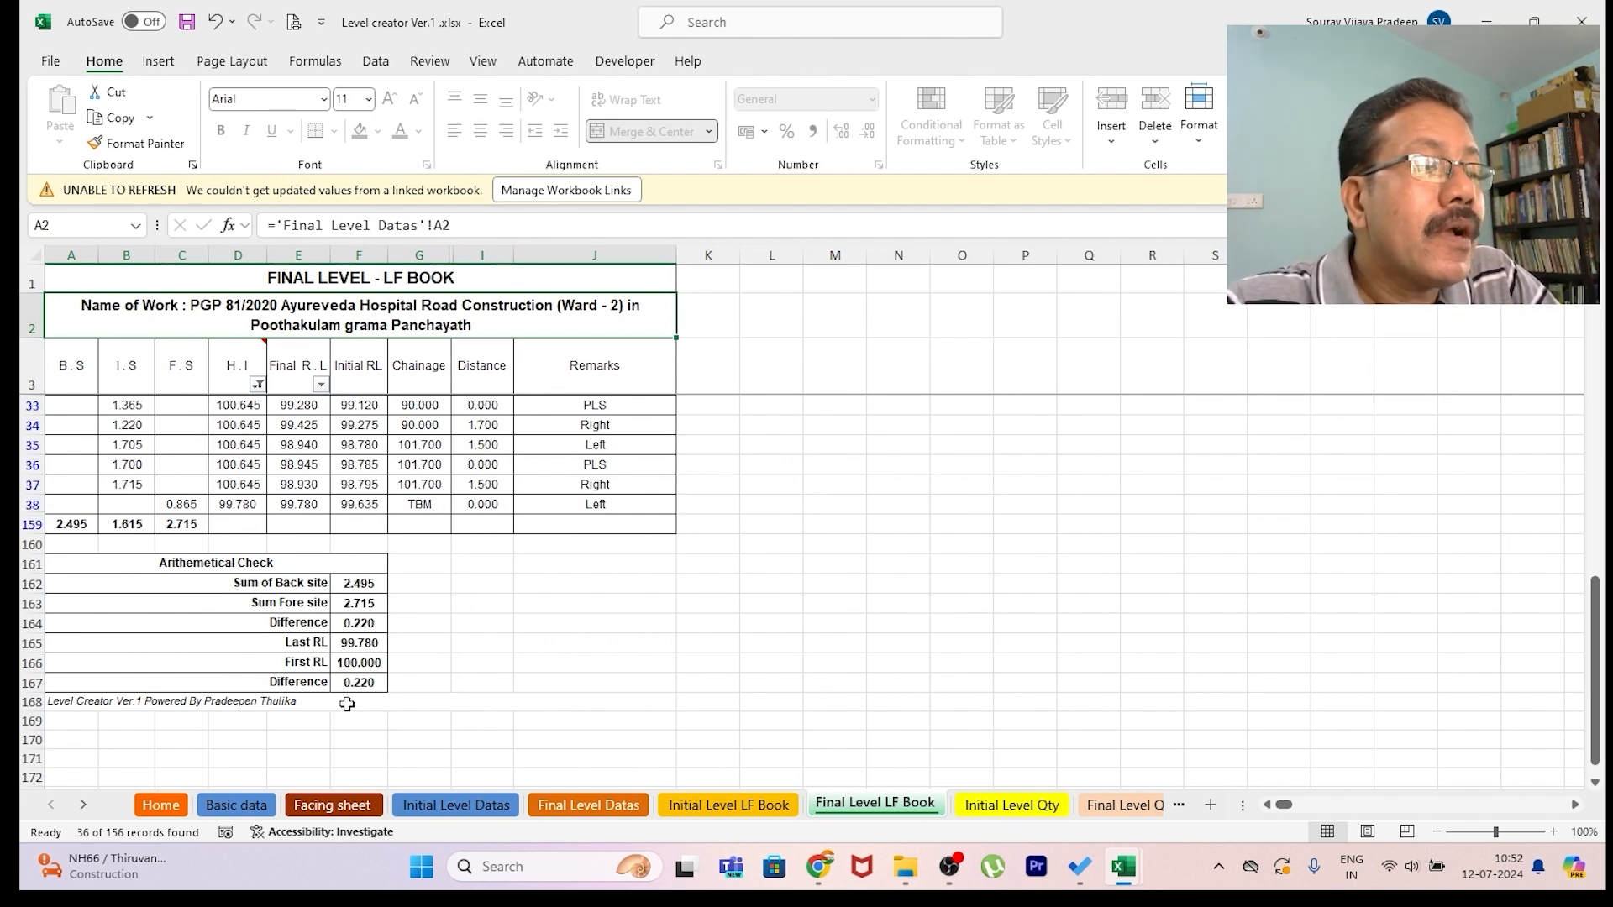
- Check both Difference cells in the Final Level LF Book's arithmetical check and look over Initial Level Qty down to its total quantity
click(366, 625)
click(369, 683)
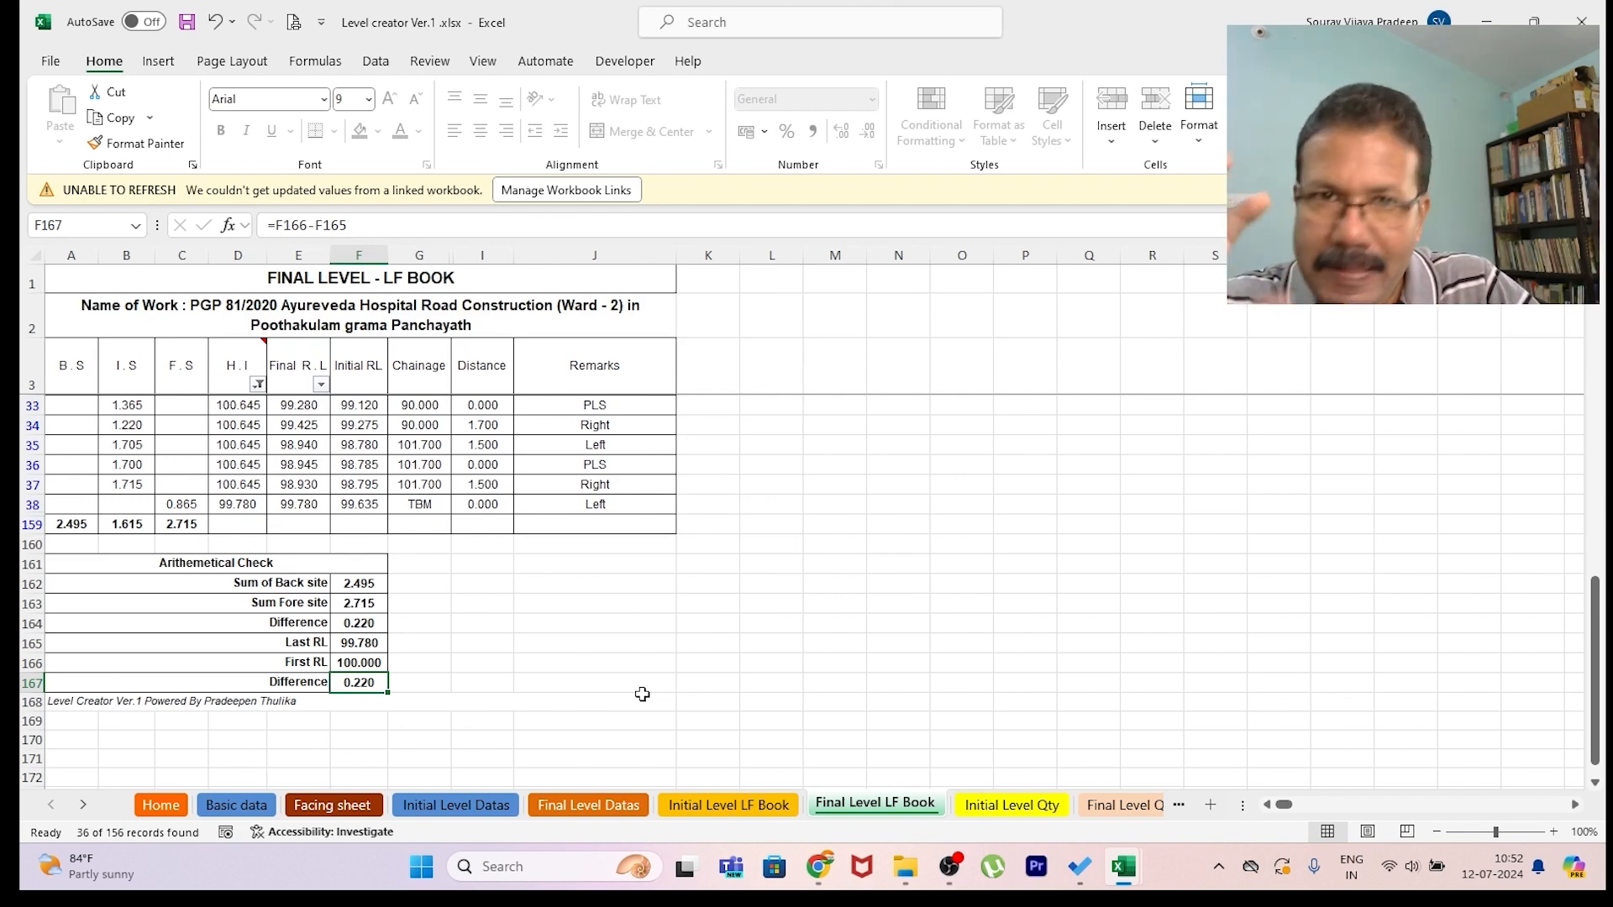
click(1000, 807)
scroll(702, 671, up, 10)
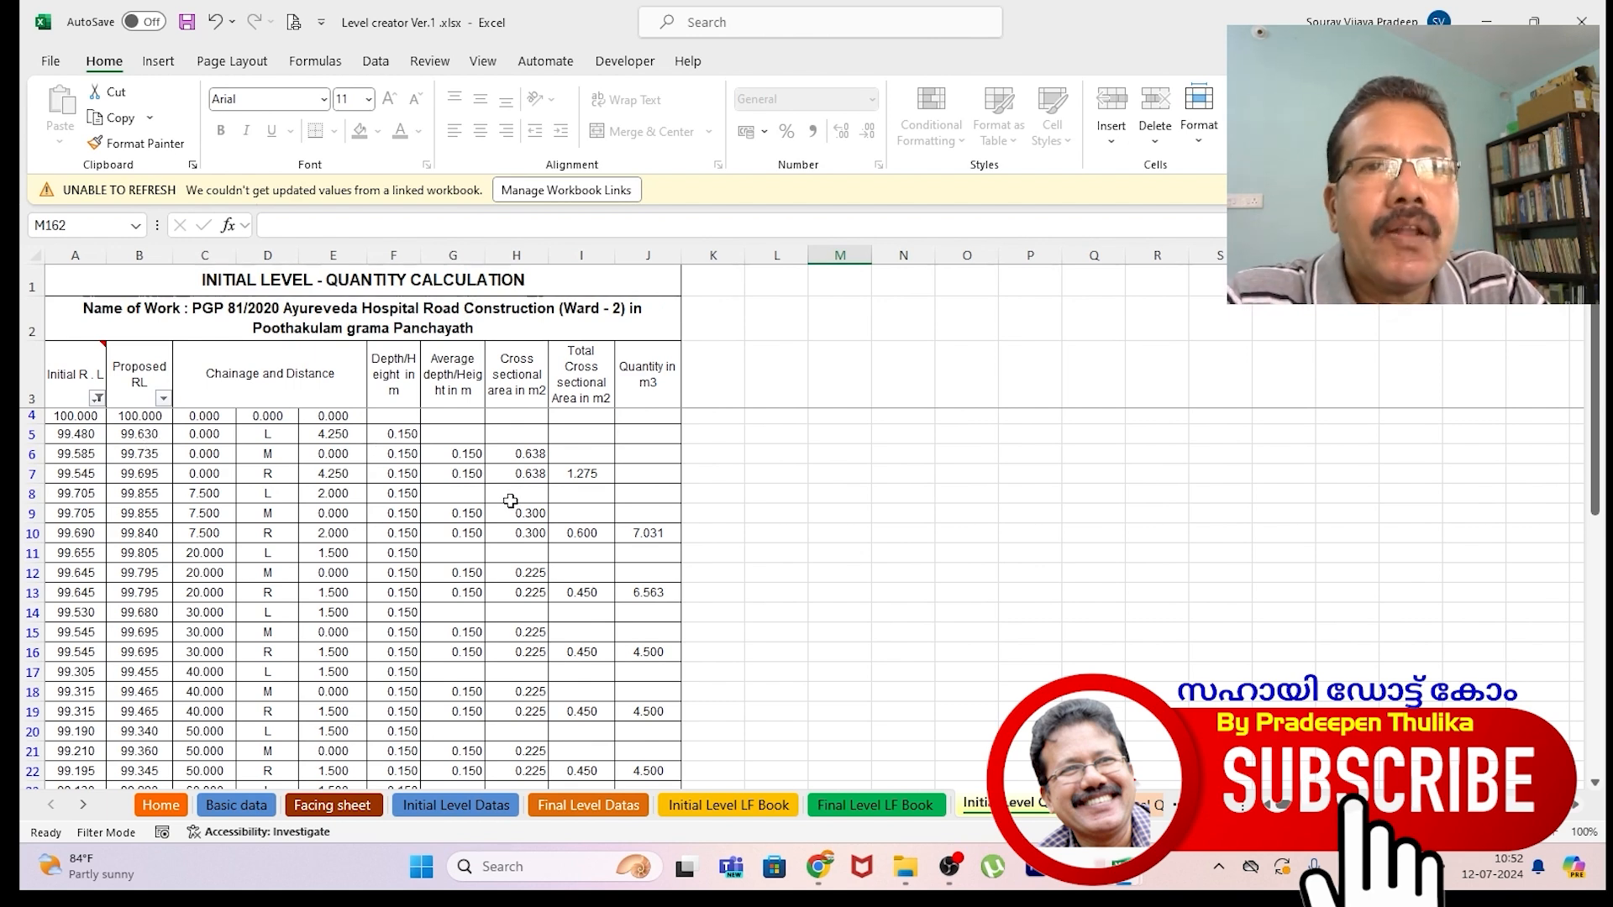
scroll(569, 521, down, 8)
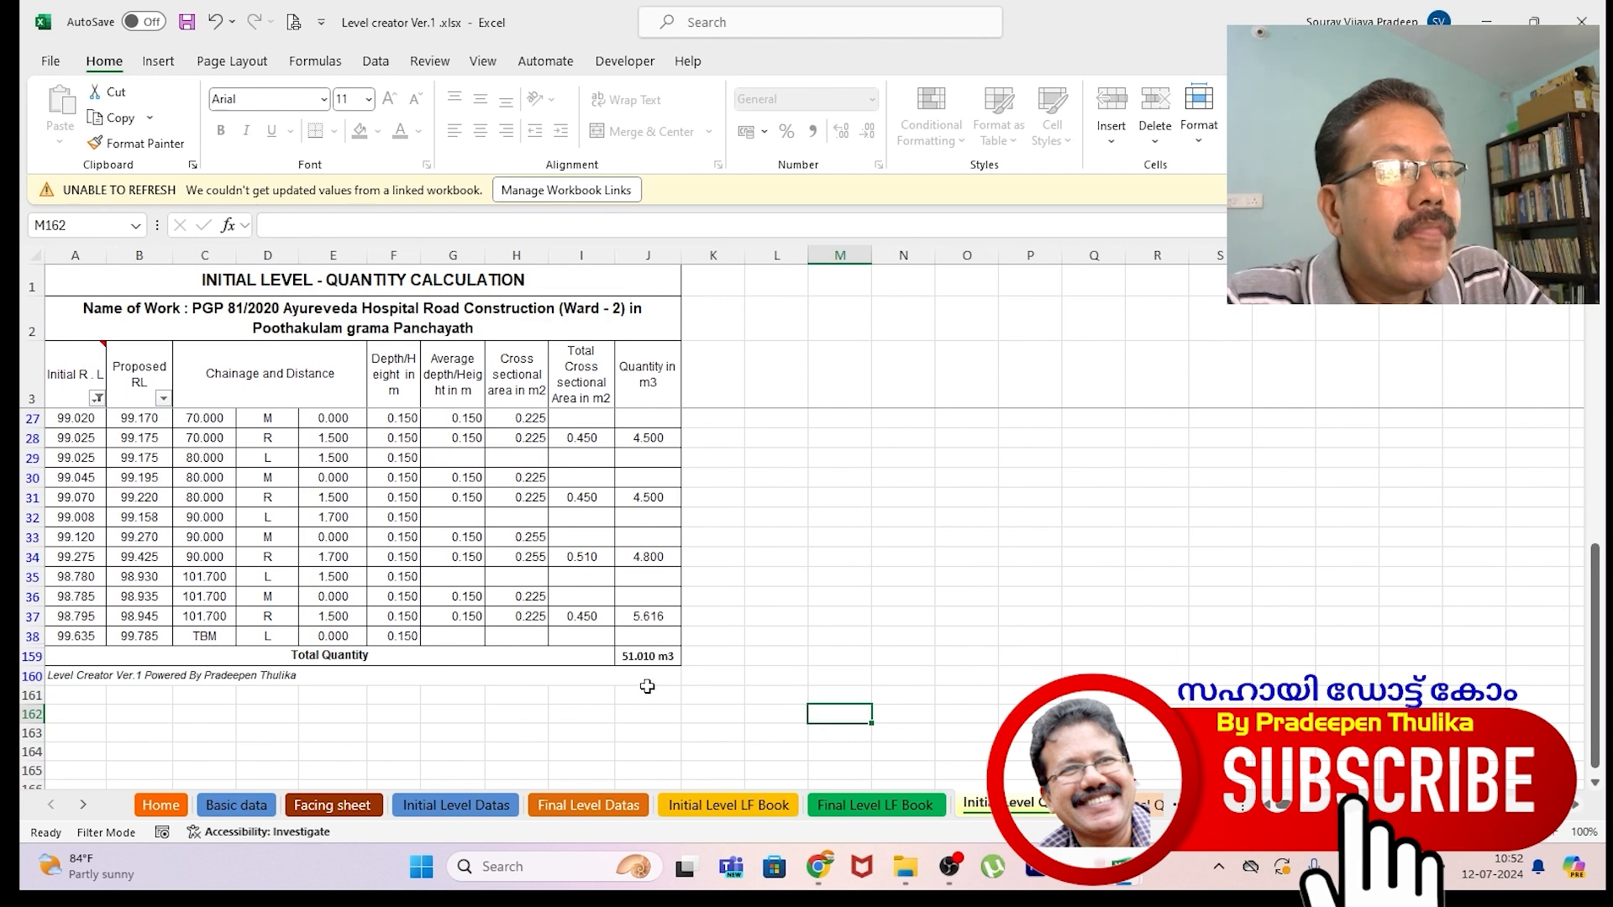
scroll(501, 546, up, 8)
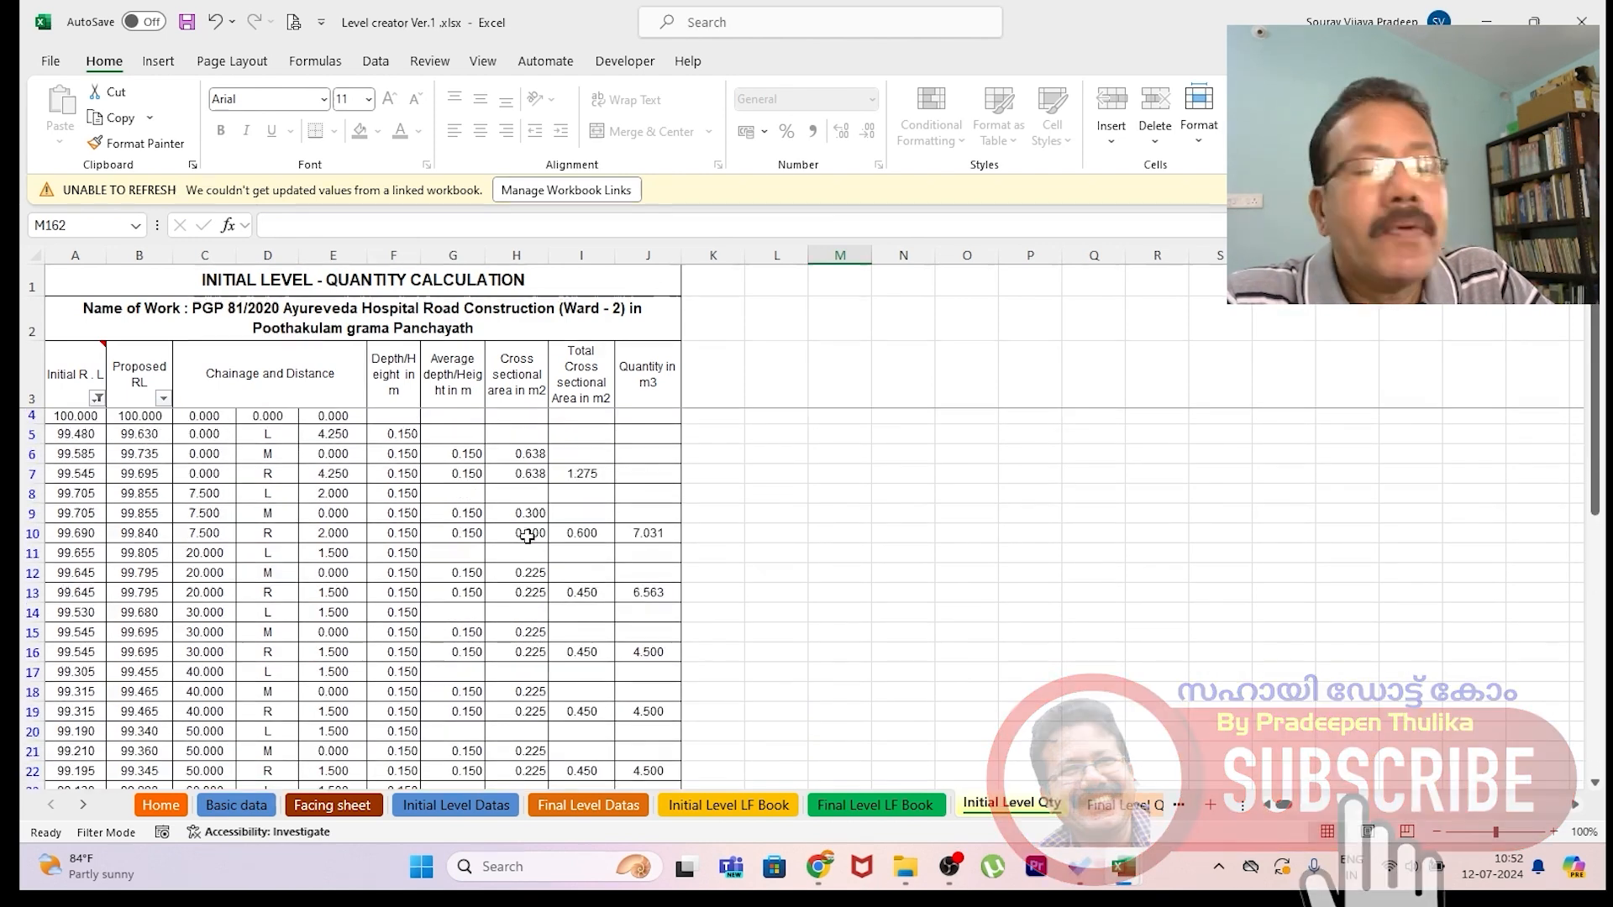
- Include the 0.000 rows again in the Initial R.L filter of Initial Level Qty and look over the unfiltered sheet
click(98, 399)
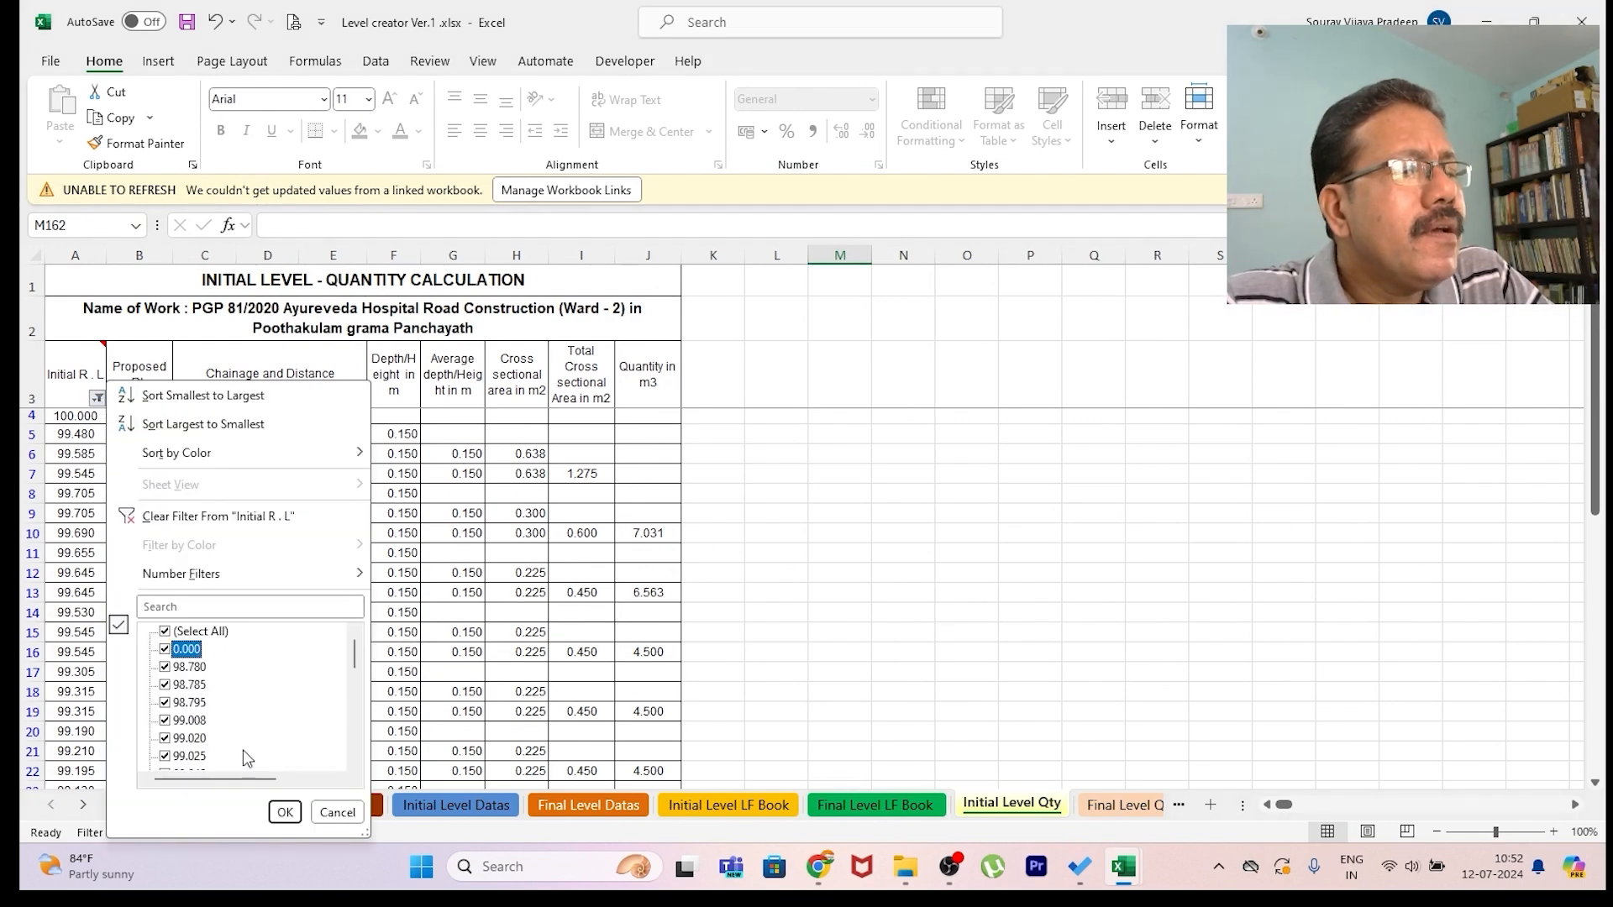
click(284, 813)
scroll(504, 588, down, 17)
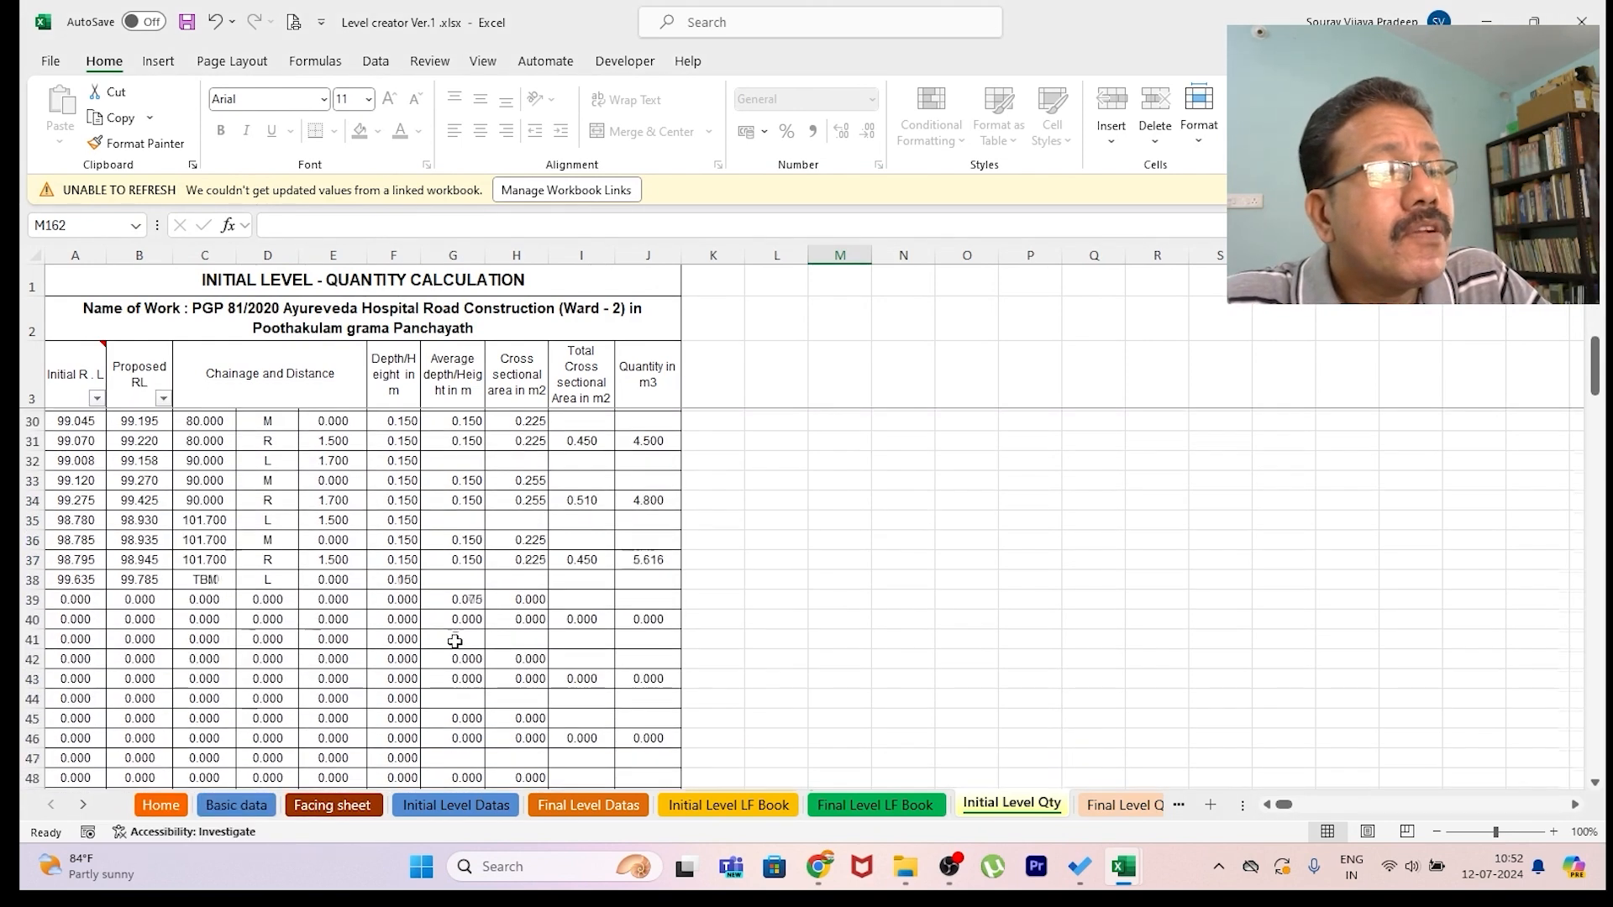
scroll(559, 611, up, 12)
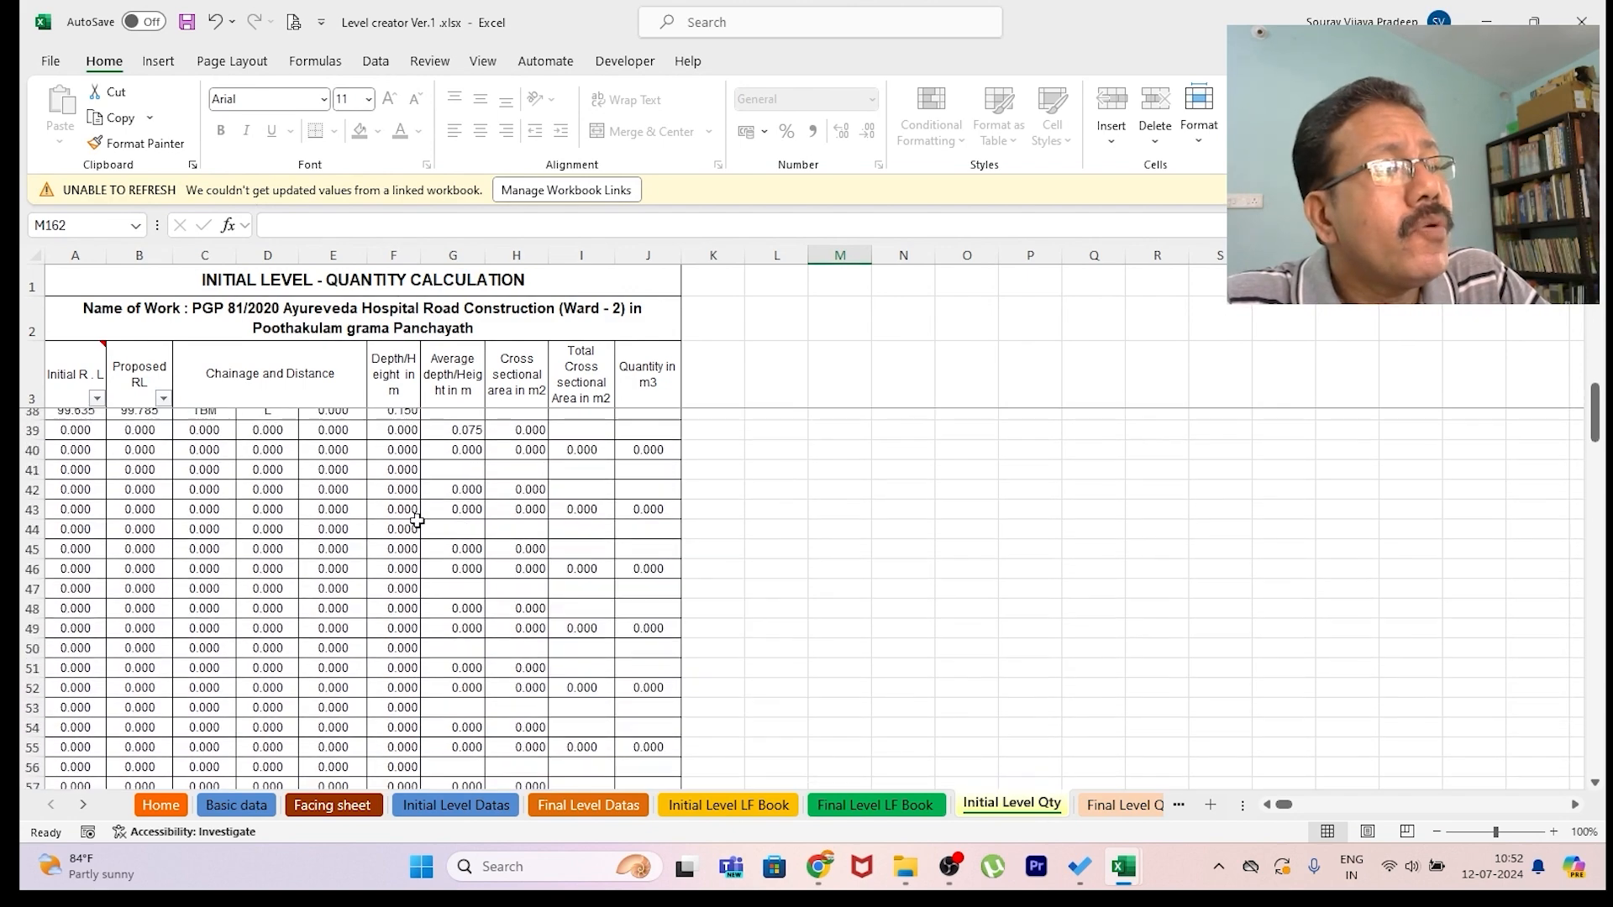
scroll(418, 516, up, 6)
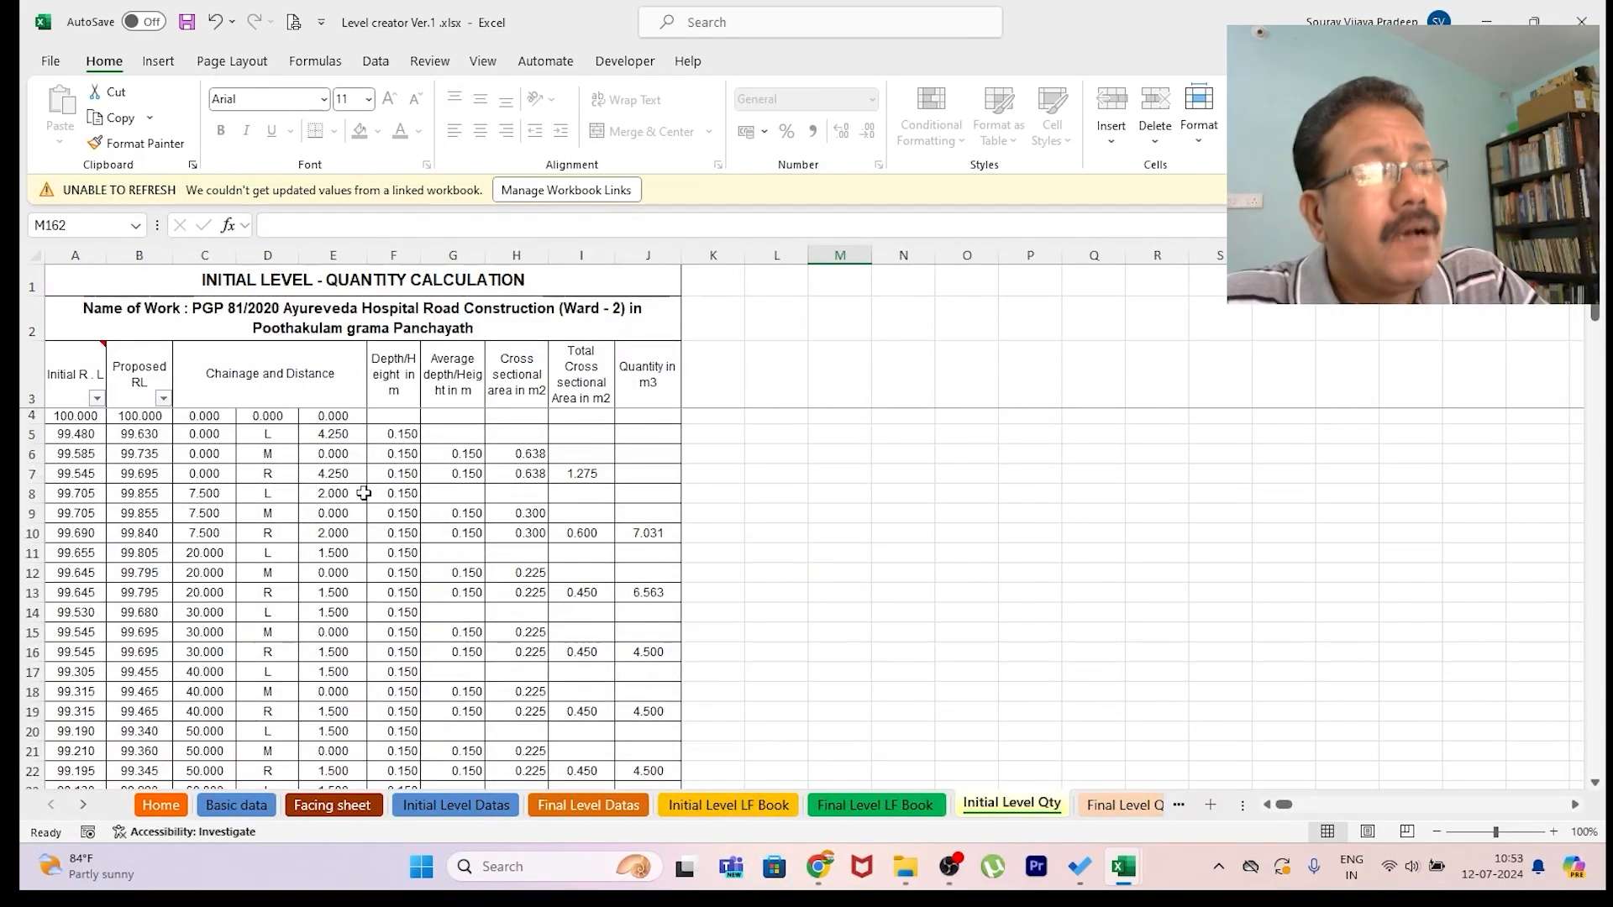
- Filter the Initial R.L column of Initial Level Qty to exclude the 0.000 rows
click(97, 399)
click(882, 460)
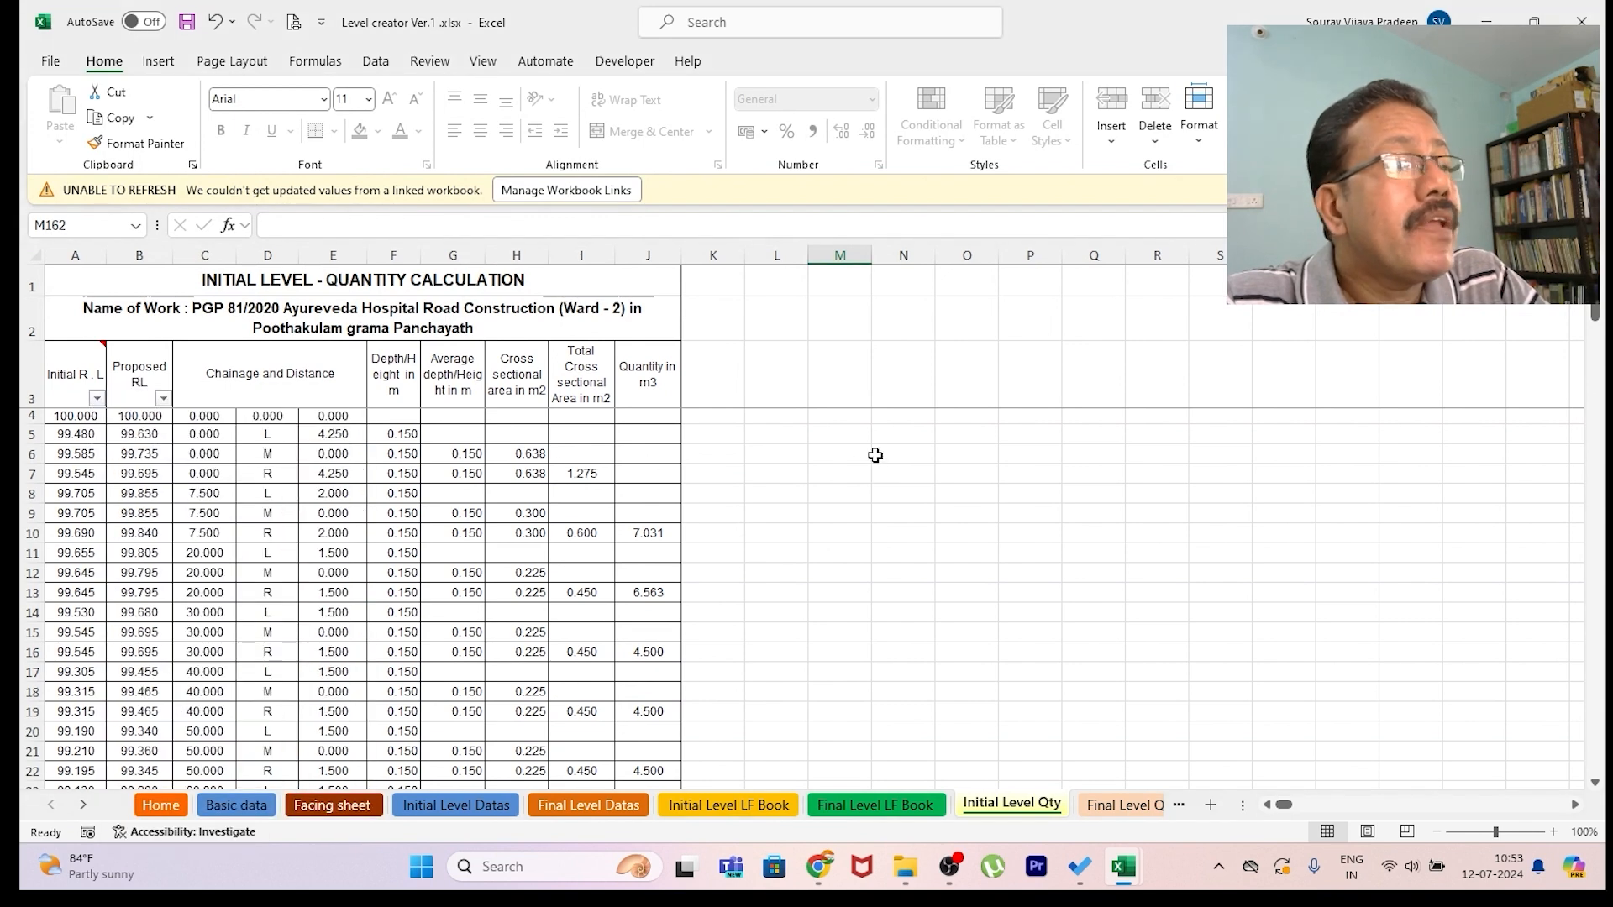
mouse_move(67, 364)
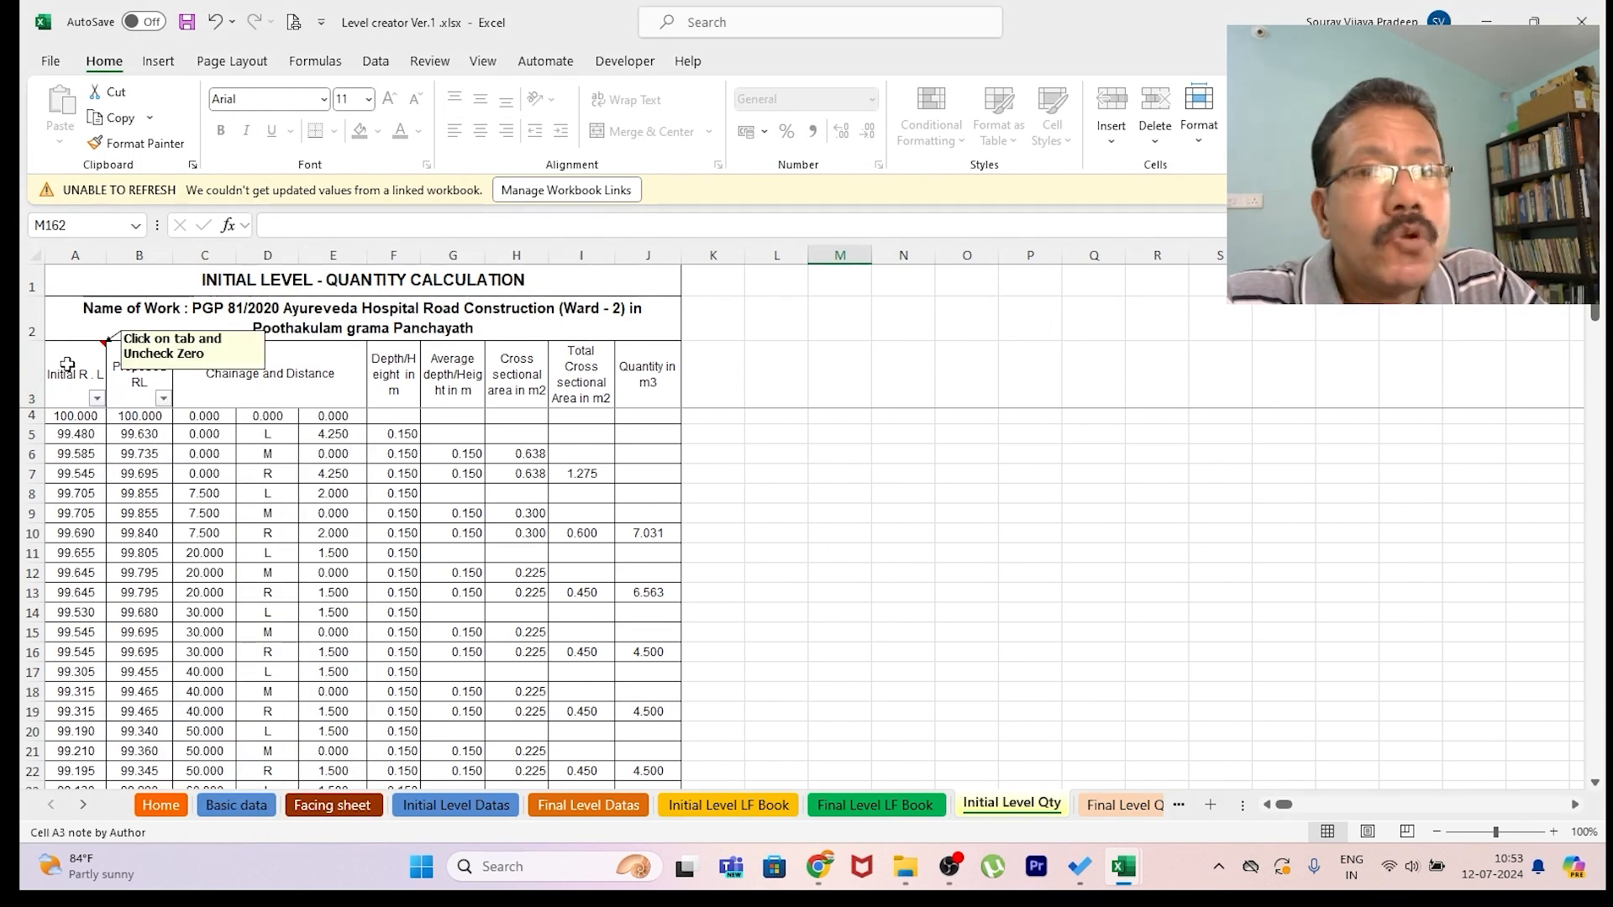
click(97, 400)
click(165, 649)
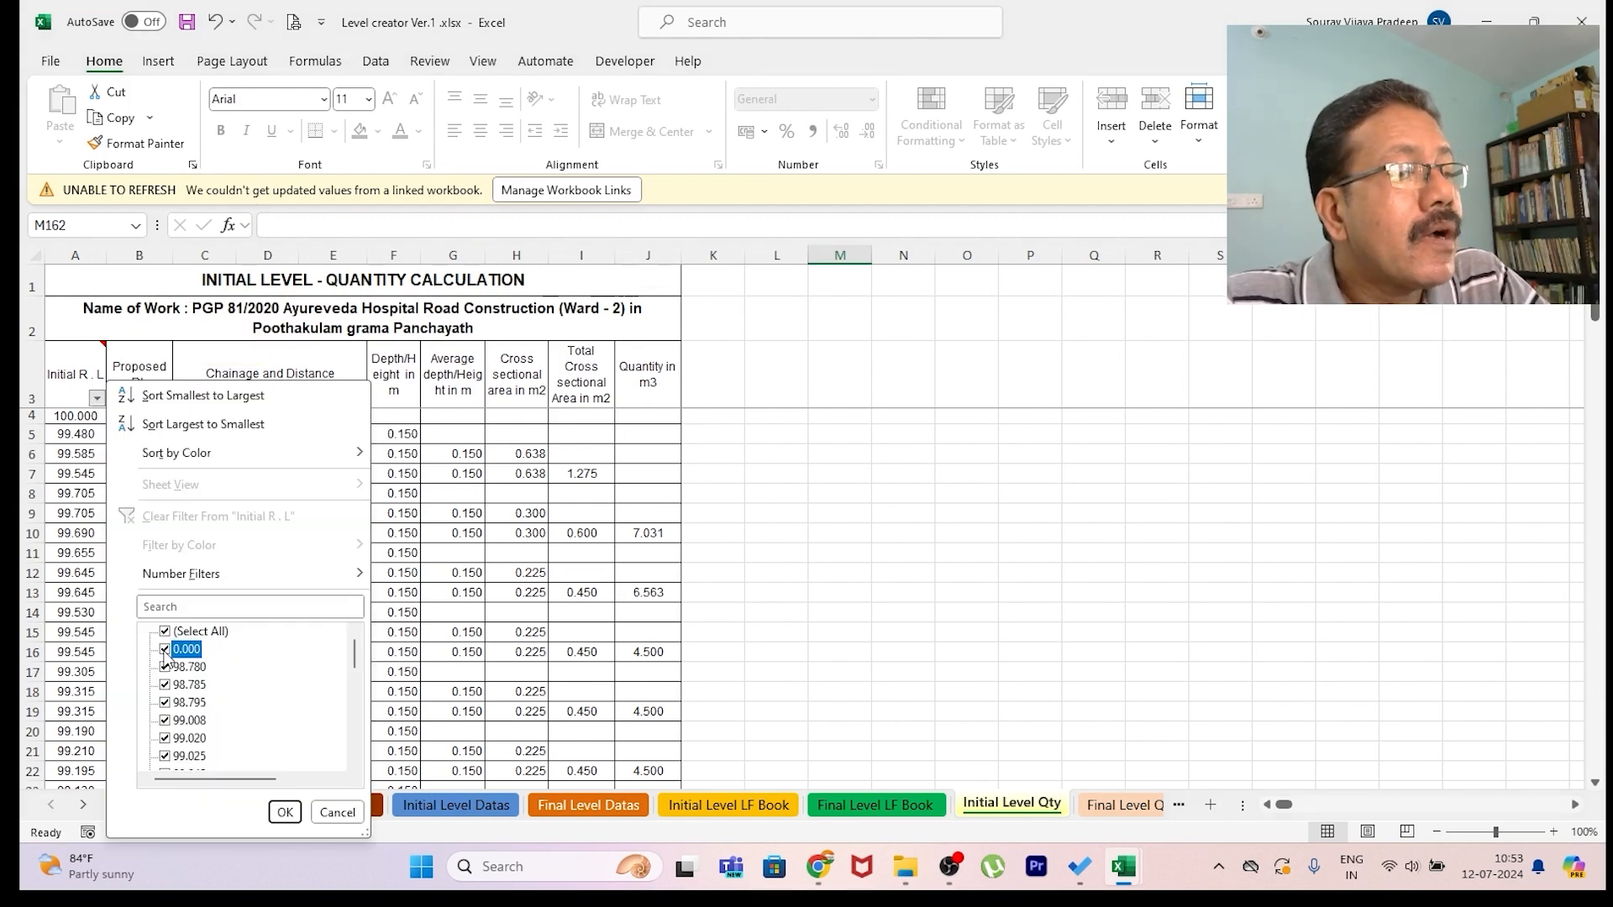
click(284, 811)
- Review the filtered Initial Level Qty sheet down to its total quantity and view its print preview
scroll(351, 539, down, 6)
scroll(357, 536, down, 5)
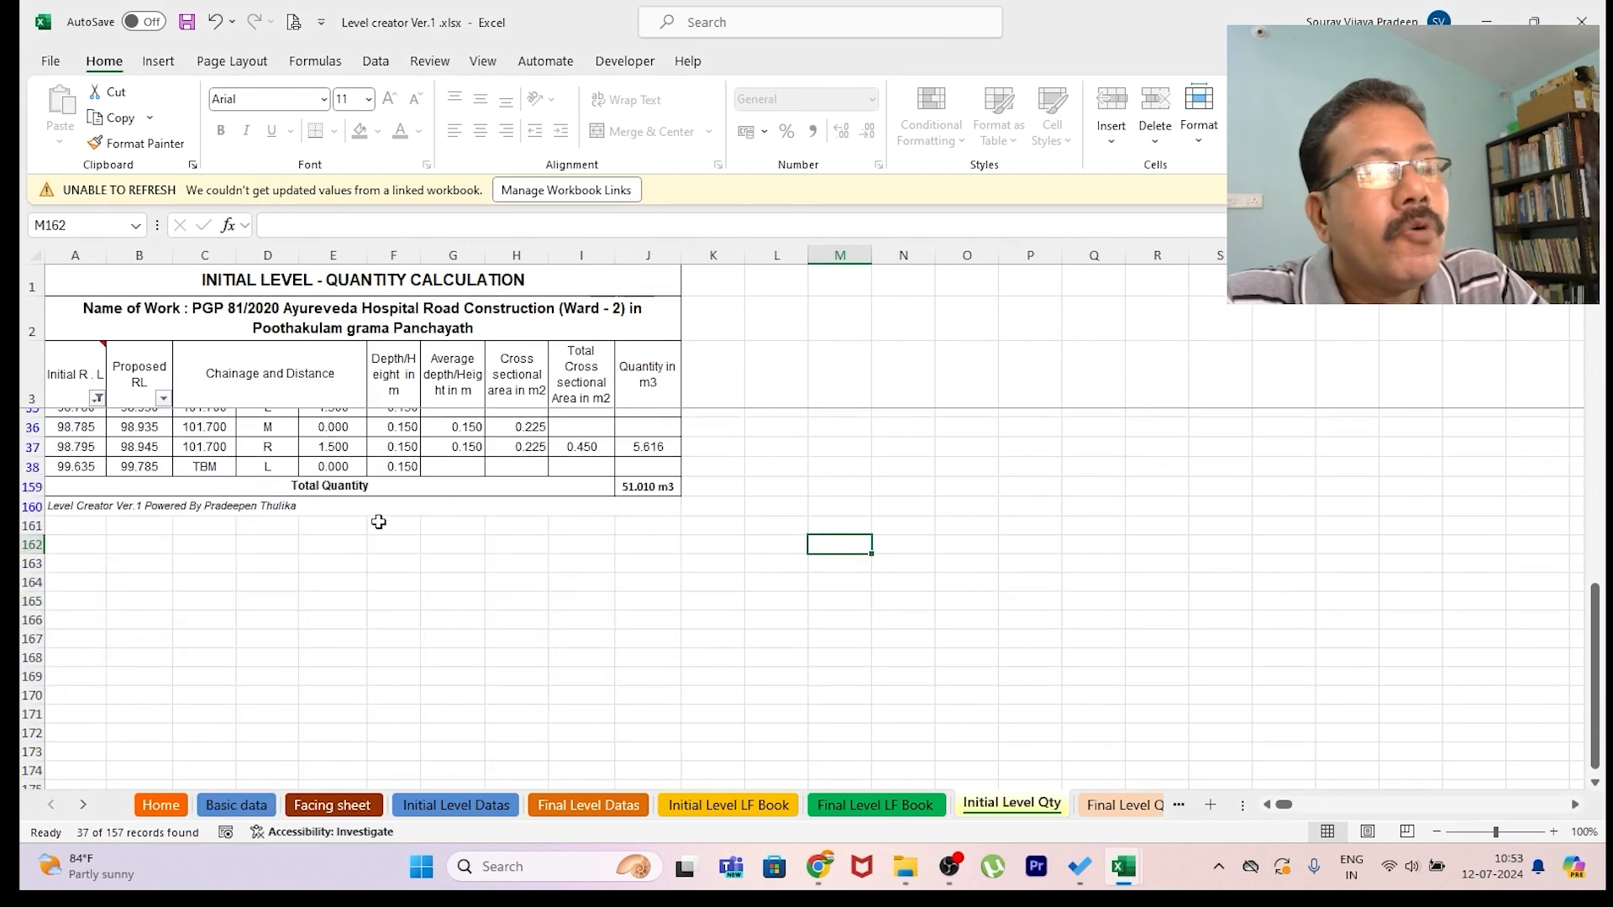
scroll(378, 522, up, 11)
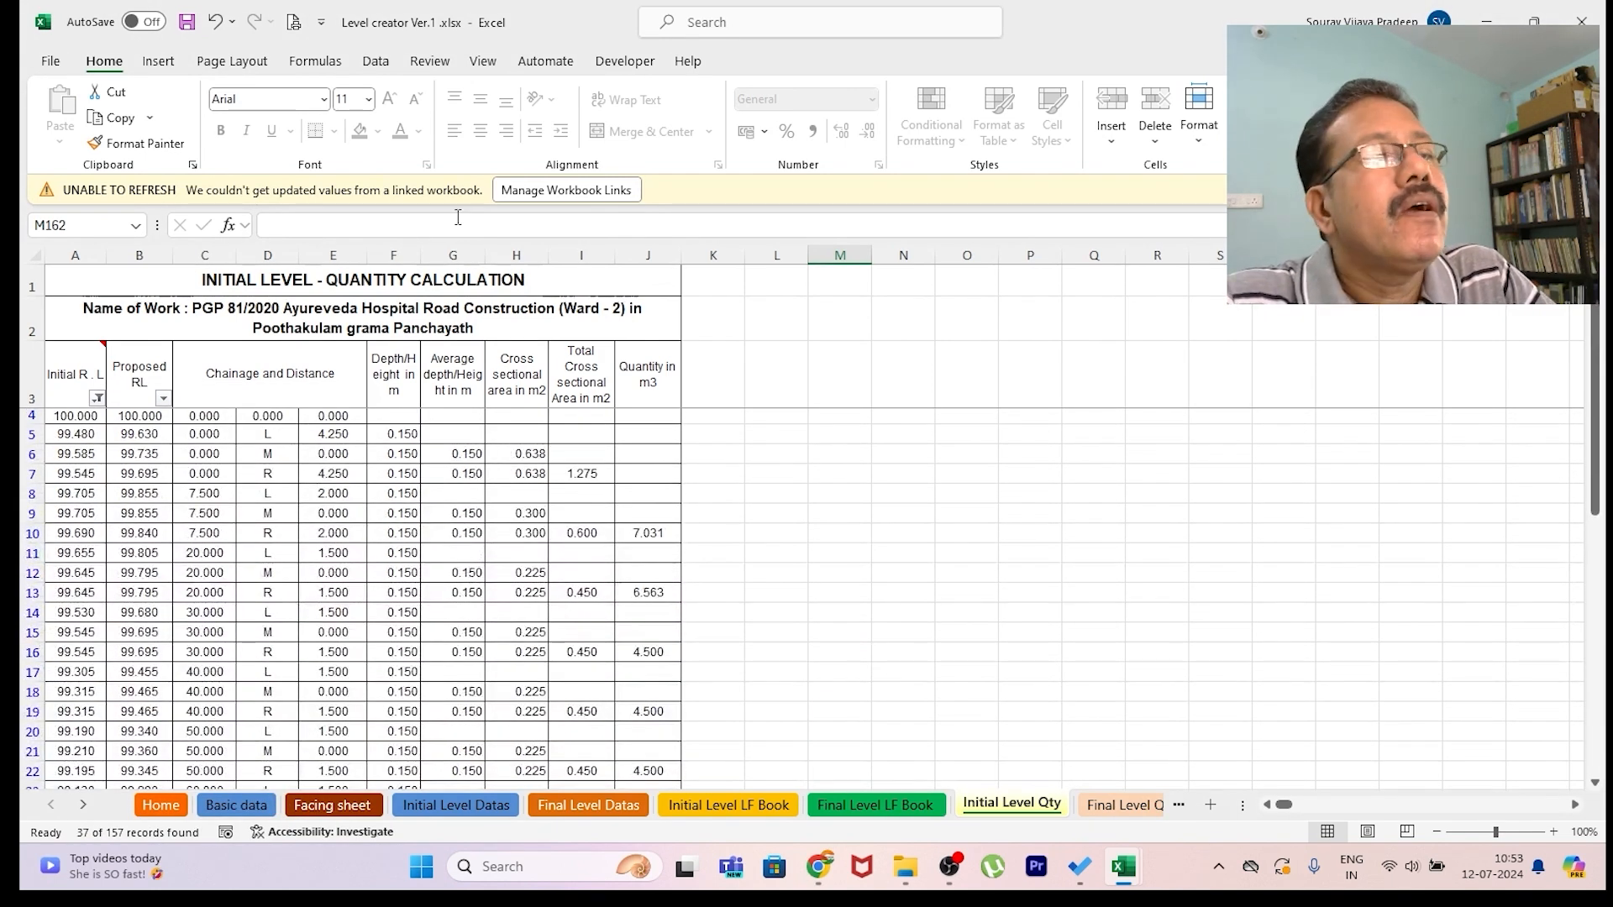
click(294, 24)
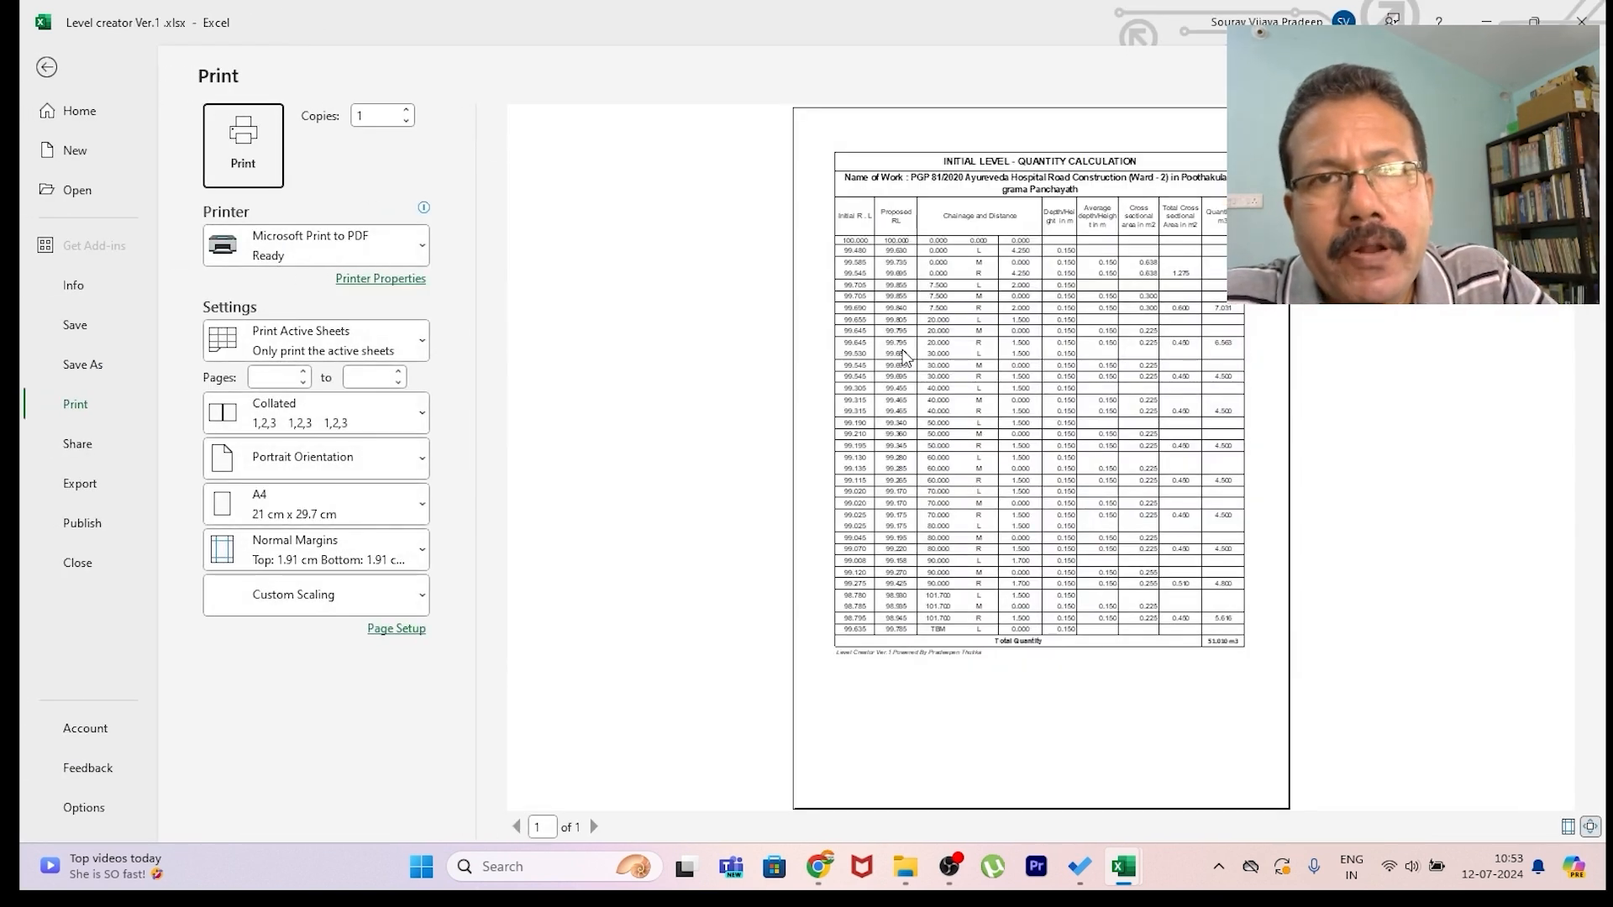
key(Escape)
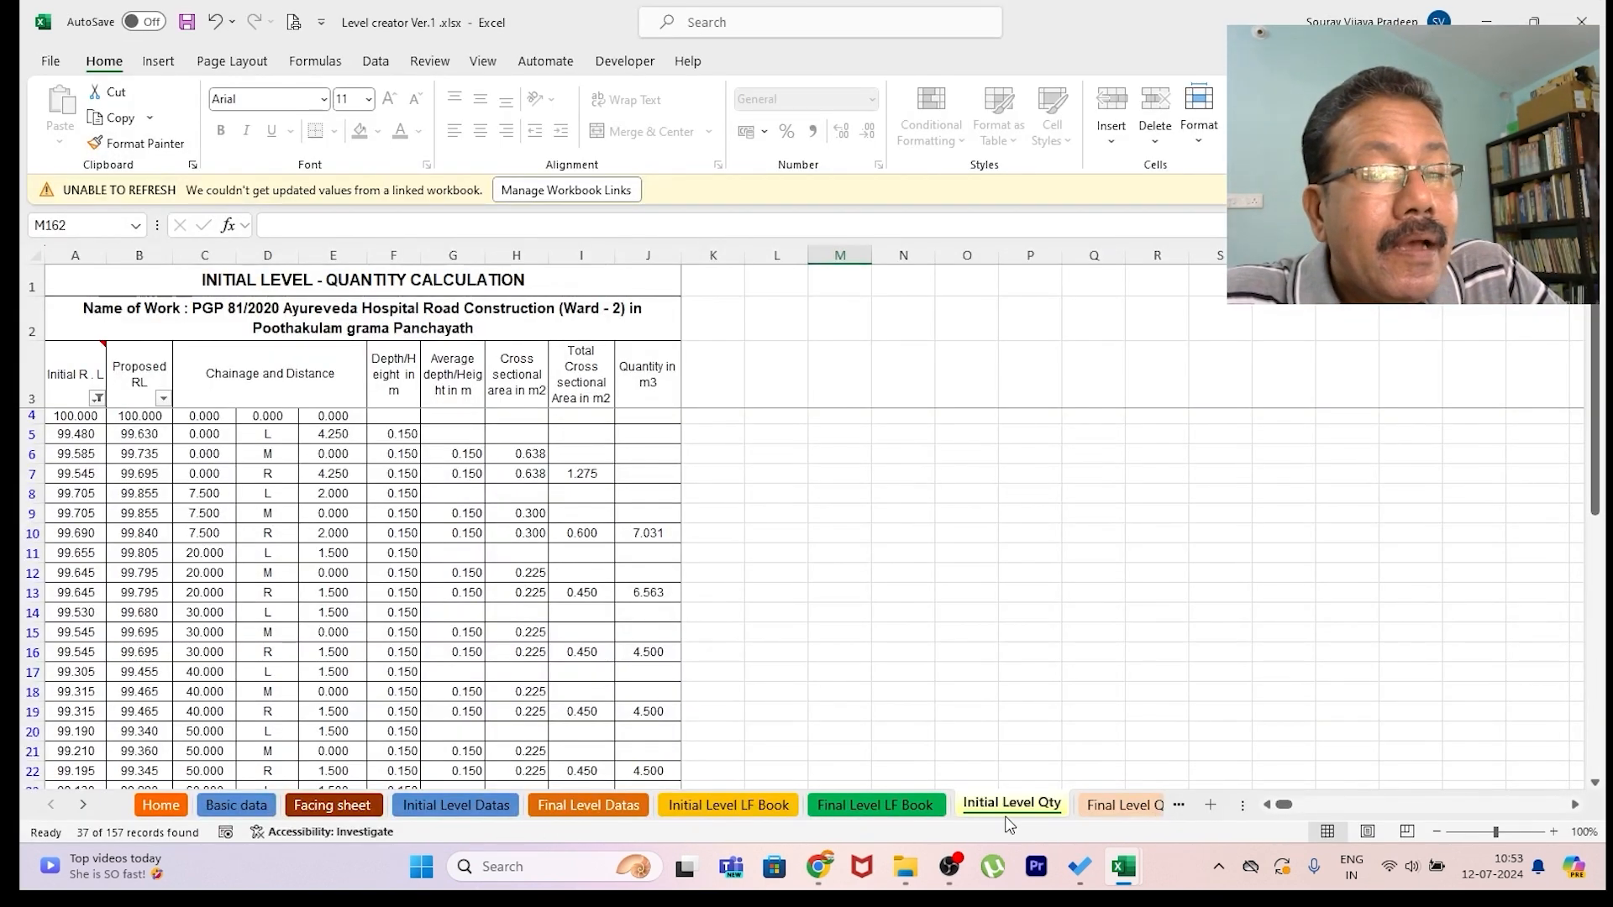
- Filter the Initial R.L column of Final Level Qty to exclude the 0.000 rows and view its total quantity
click(1104, 811)
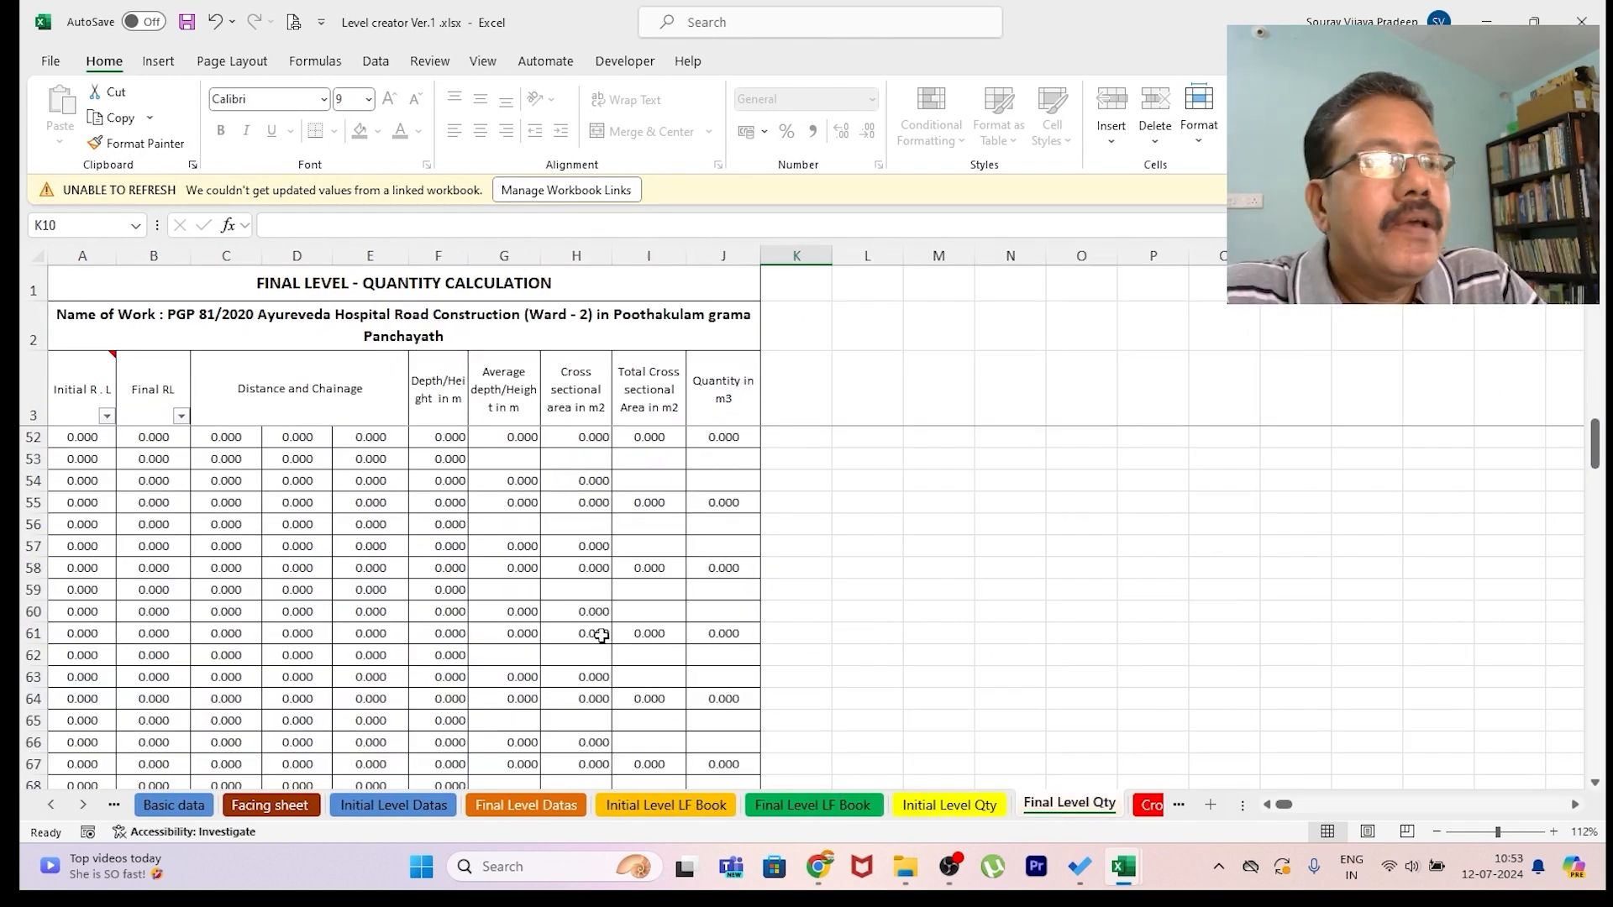
scroll(485, 609, down, 6)
scroll(485, 609, up, 17)
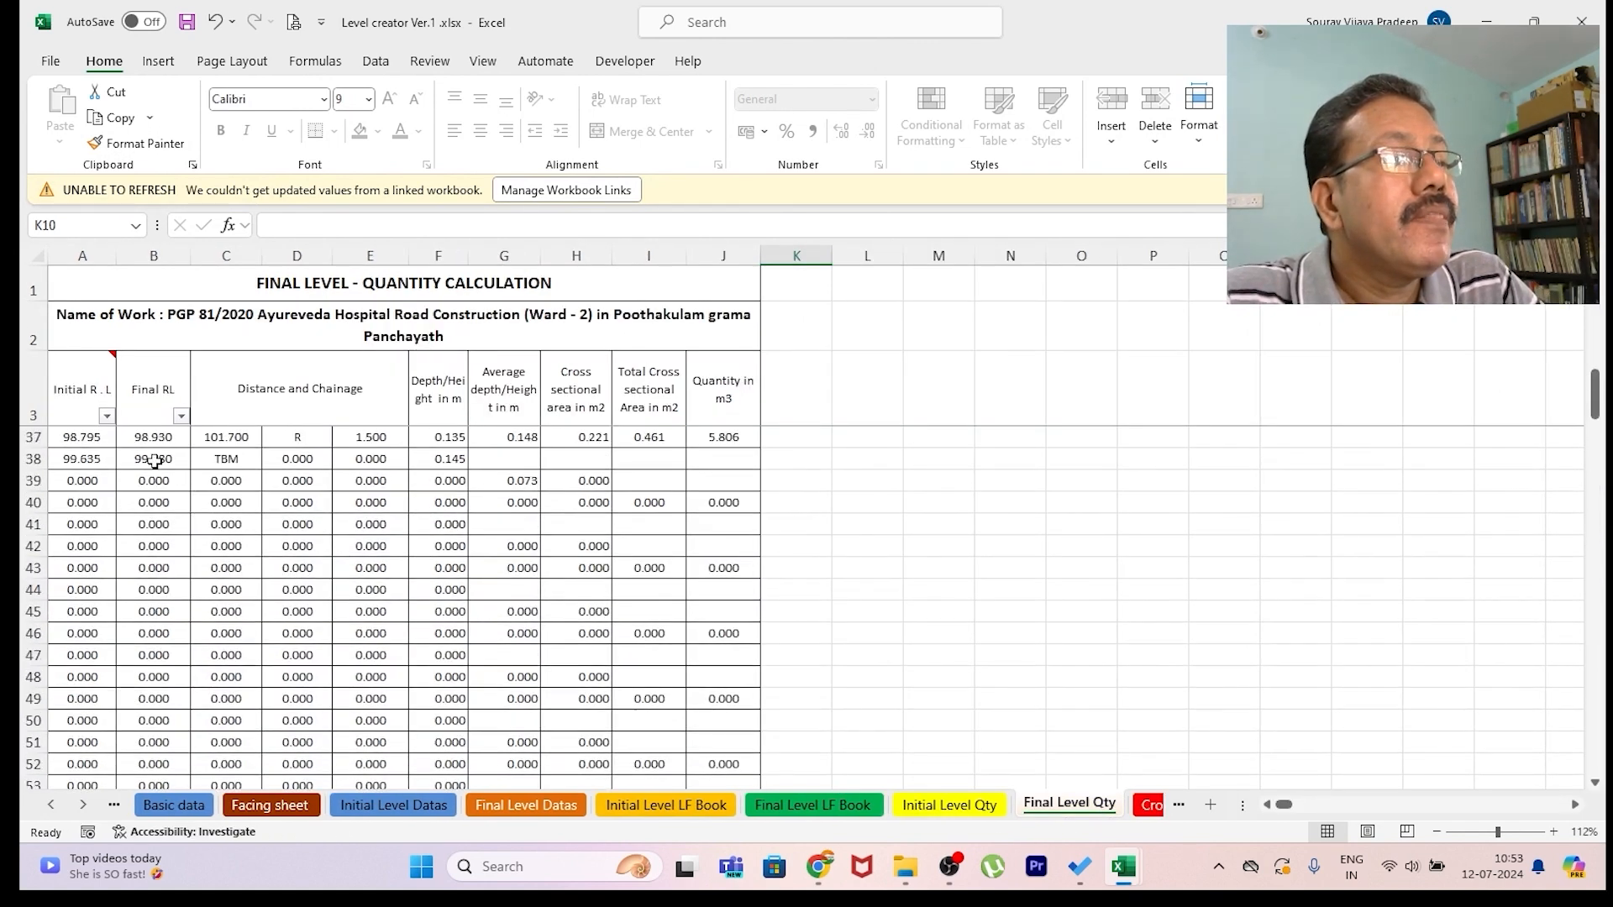
scroll(88, 422, up, 5)
click(107, 416)
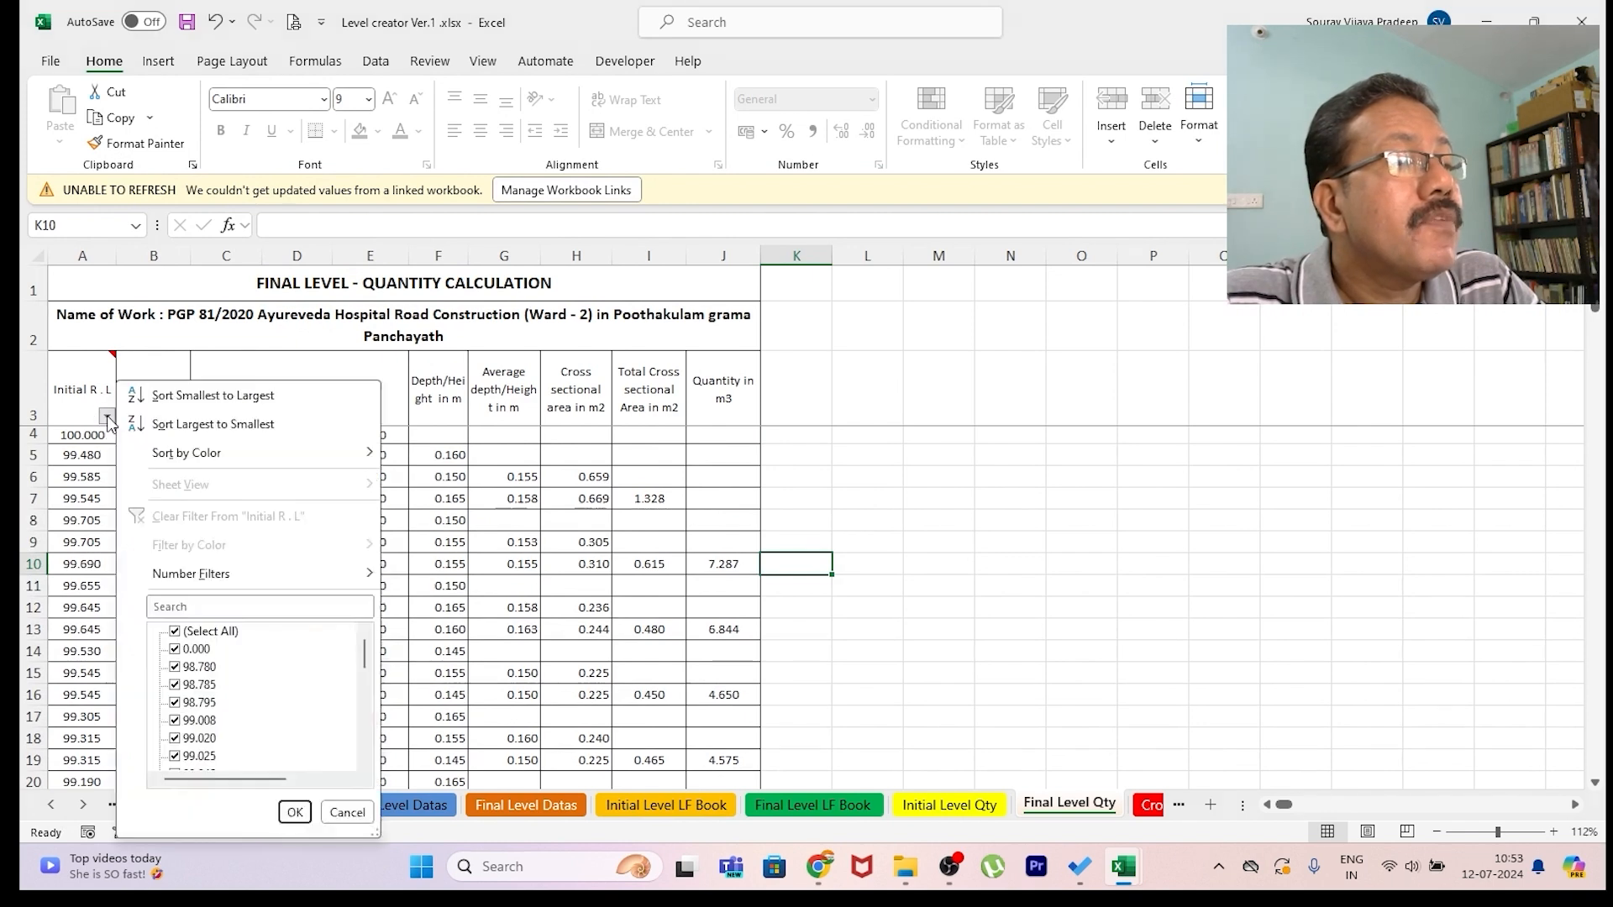
click(295, 810)
scroll(673, 680, down, 9)
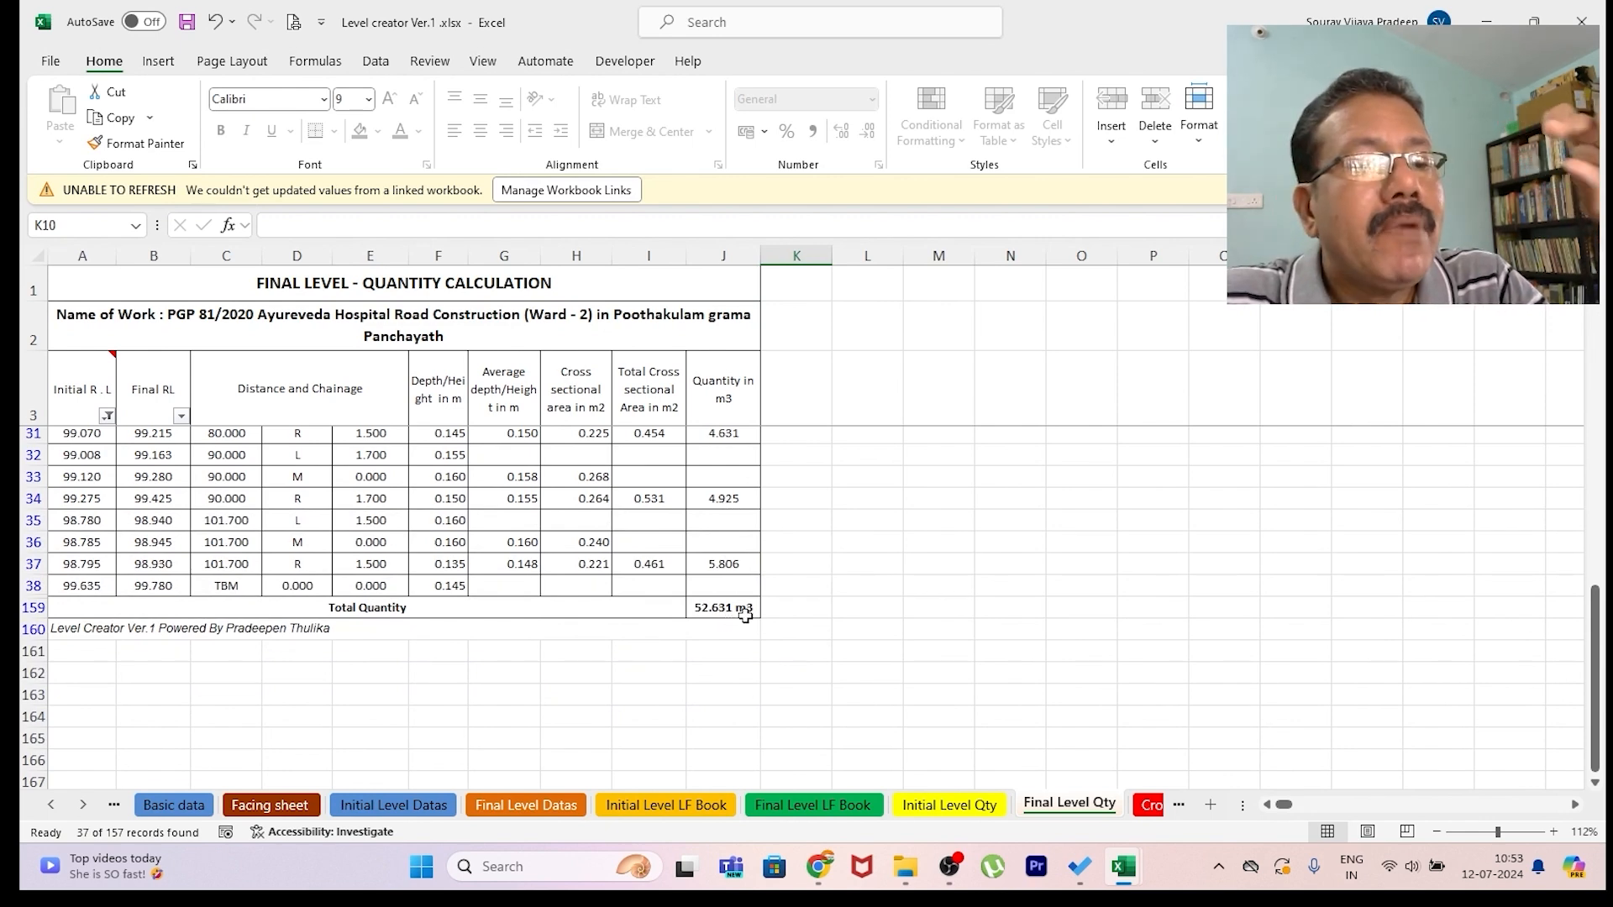
- Compare the total quantity in Initial Level Qty with the one in Final Level Qty
click(932, 807)
scroll(915, 732, down, 10)
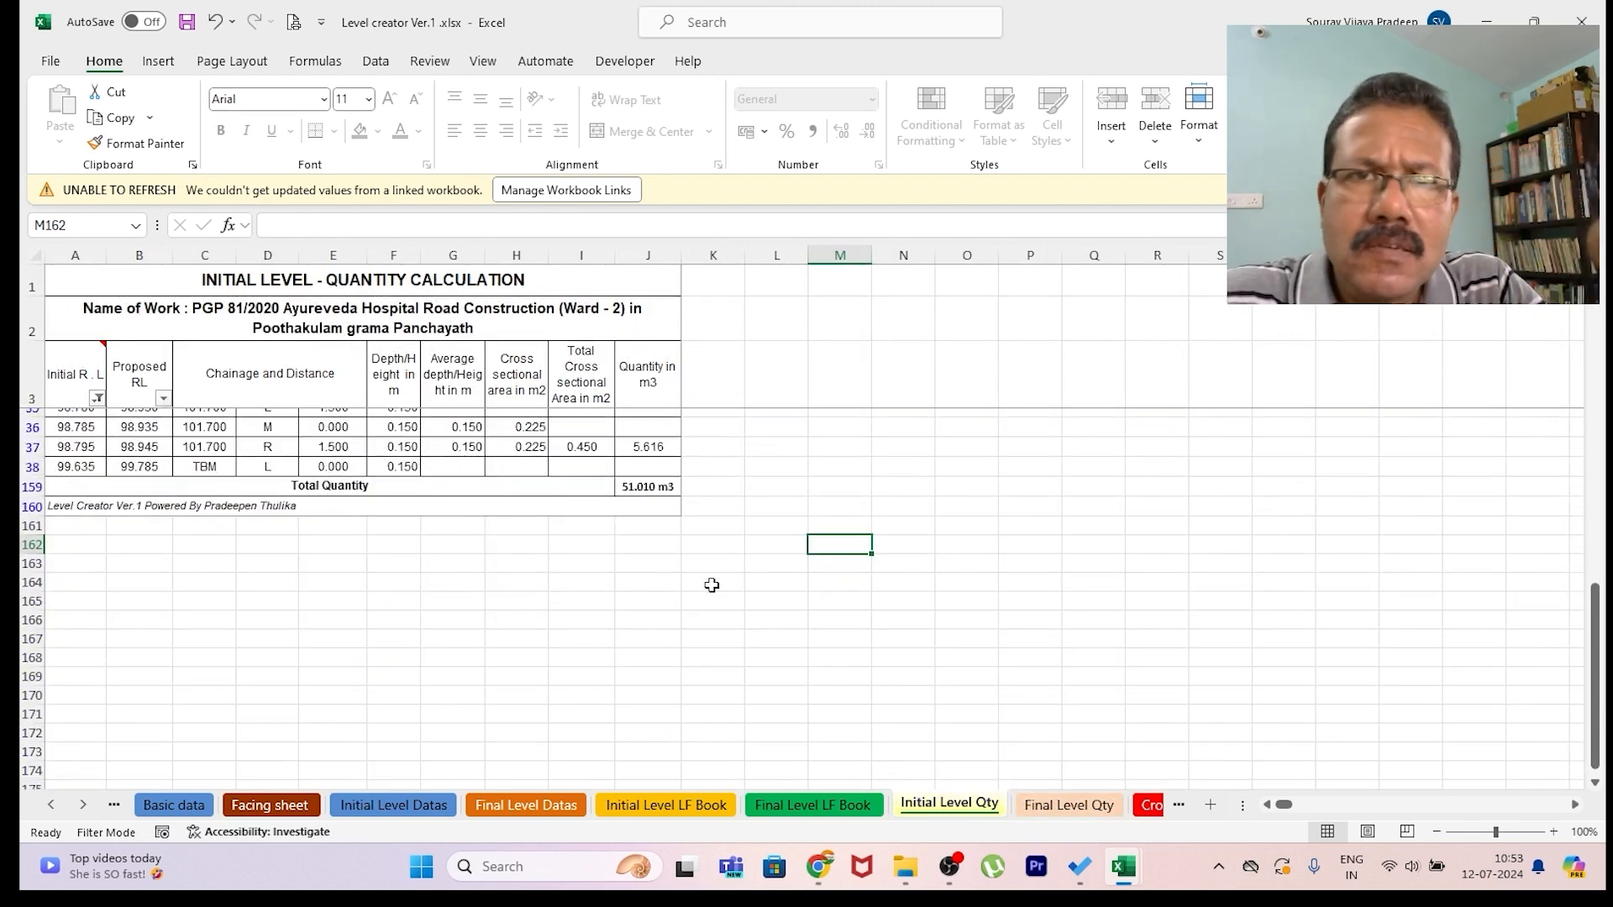
click(1068, 805)
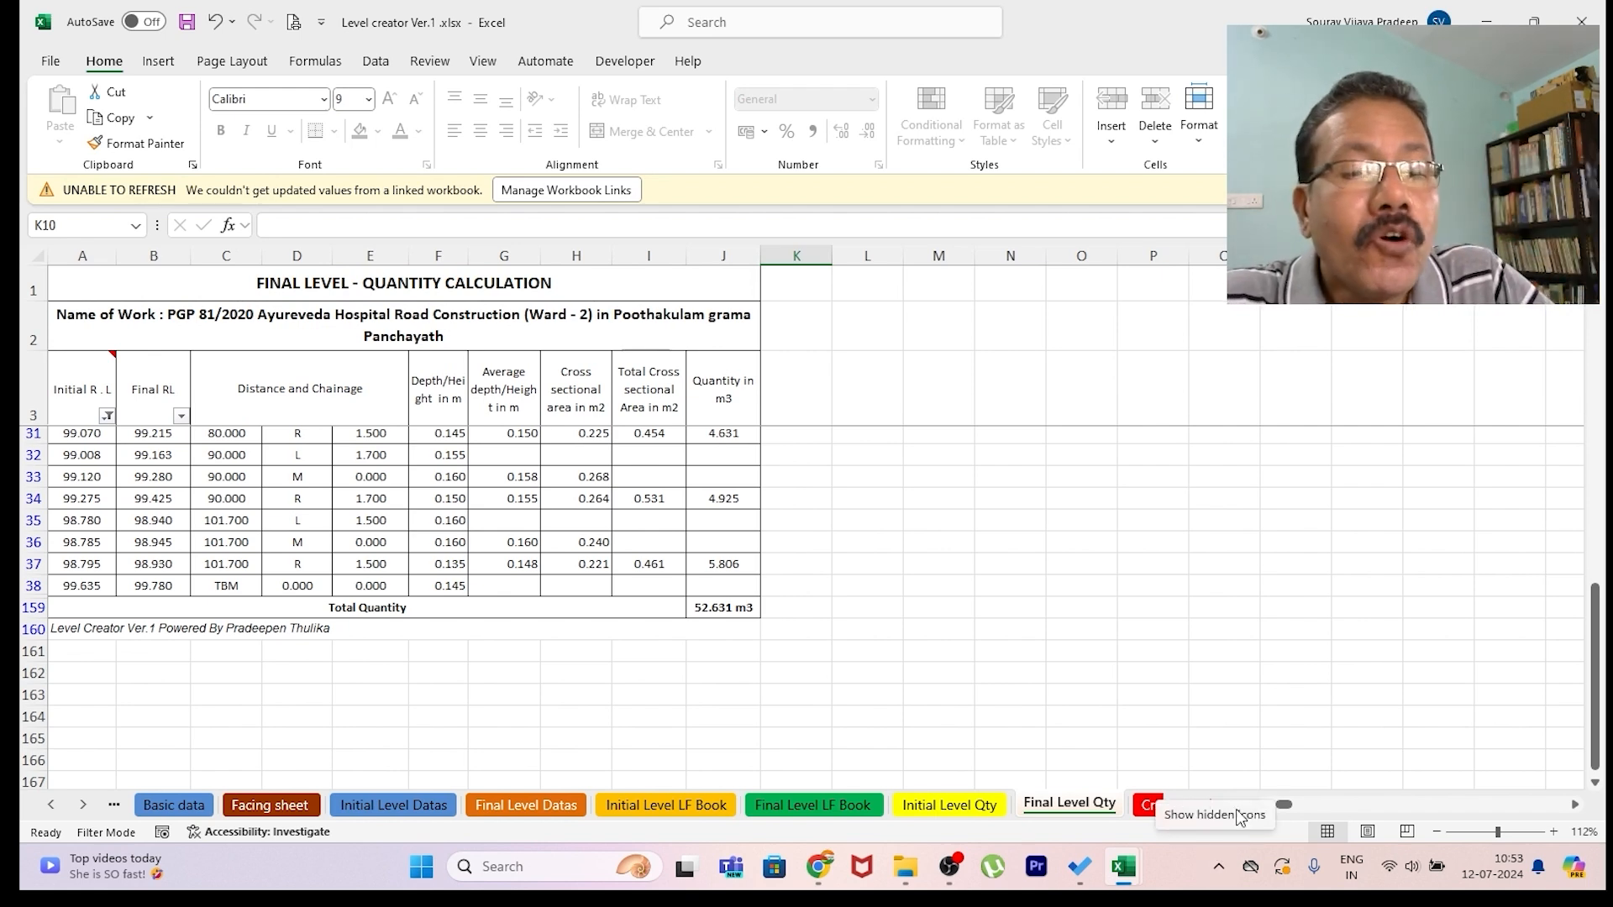
- Open the Cross Section sheet and set the cross section chainage to 0
click(1147, 807)
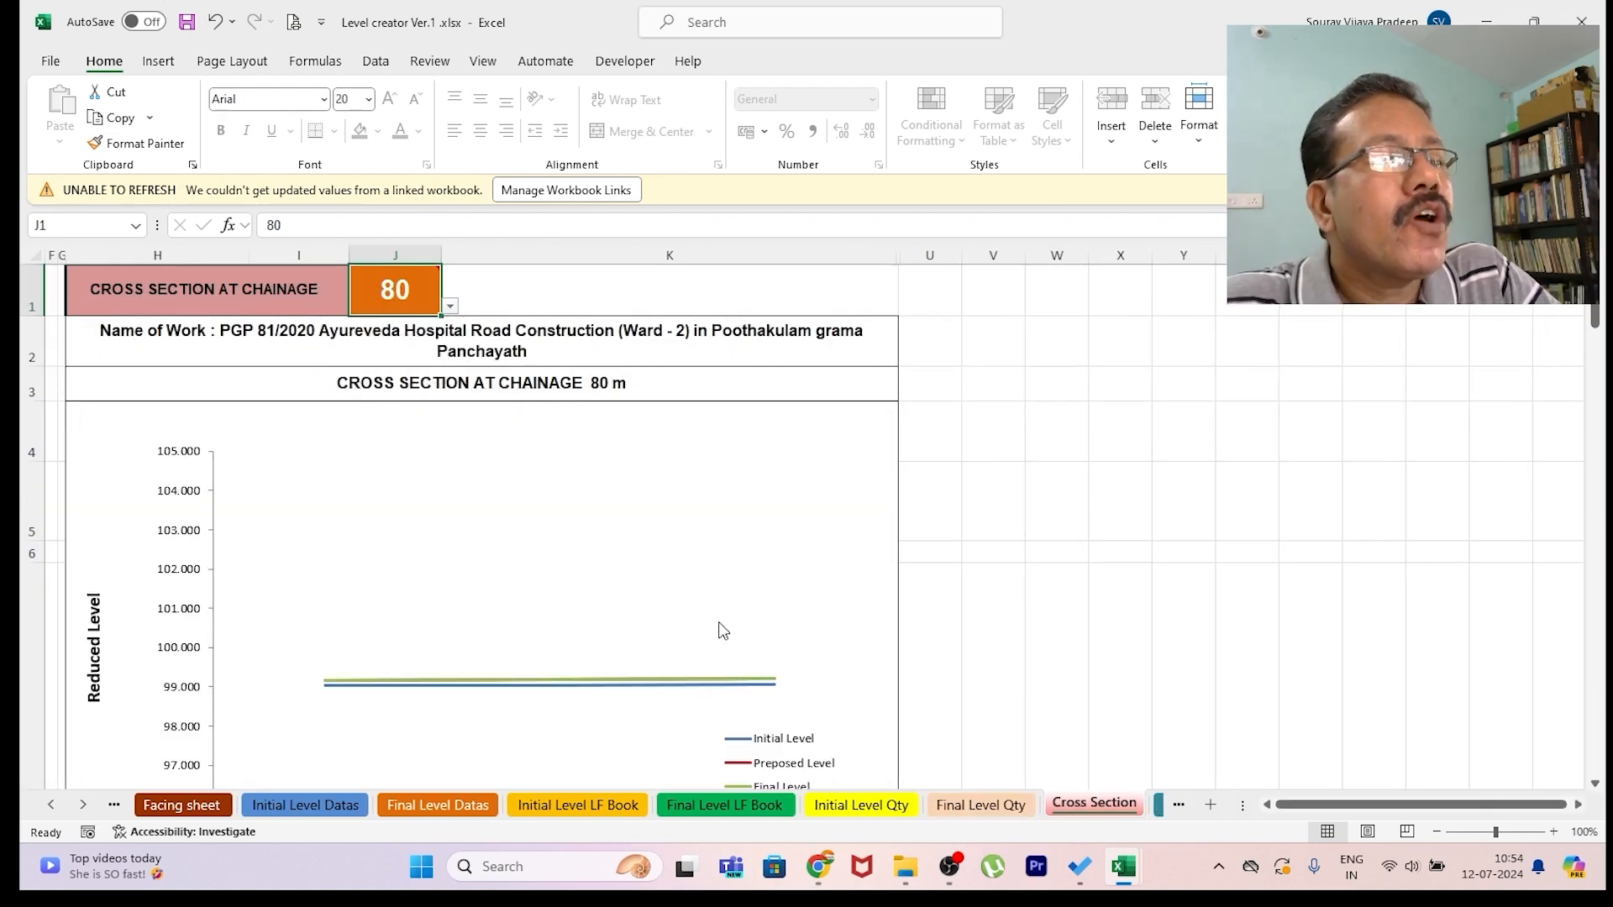
scroll(719, 626, down, 1)
scroll(717, 623, up, 1)
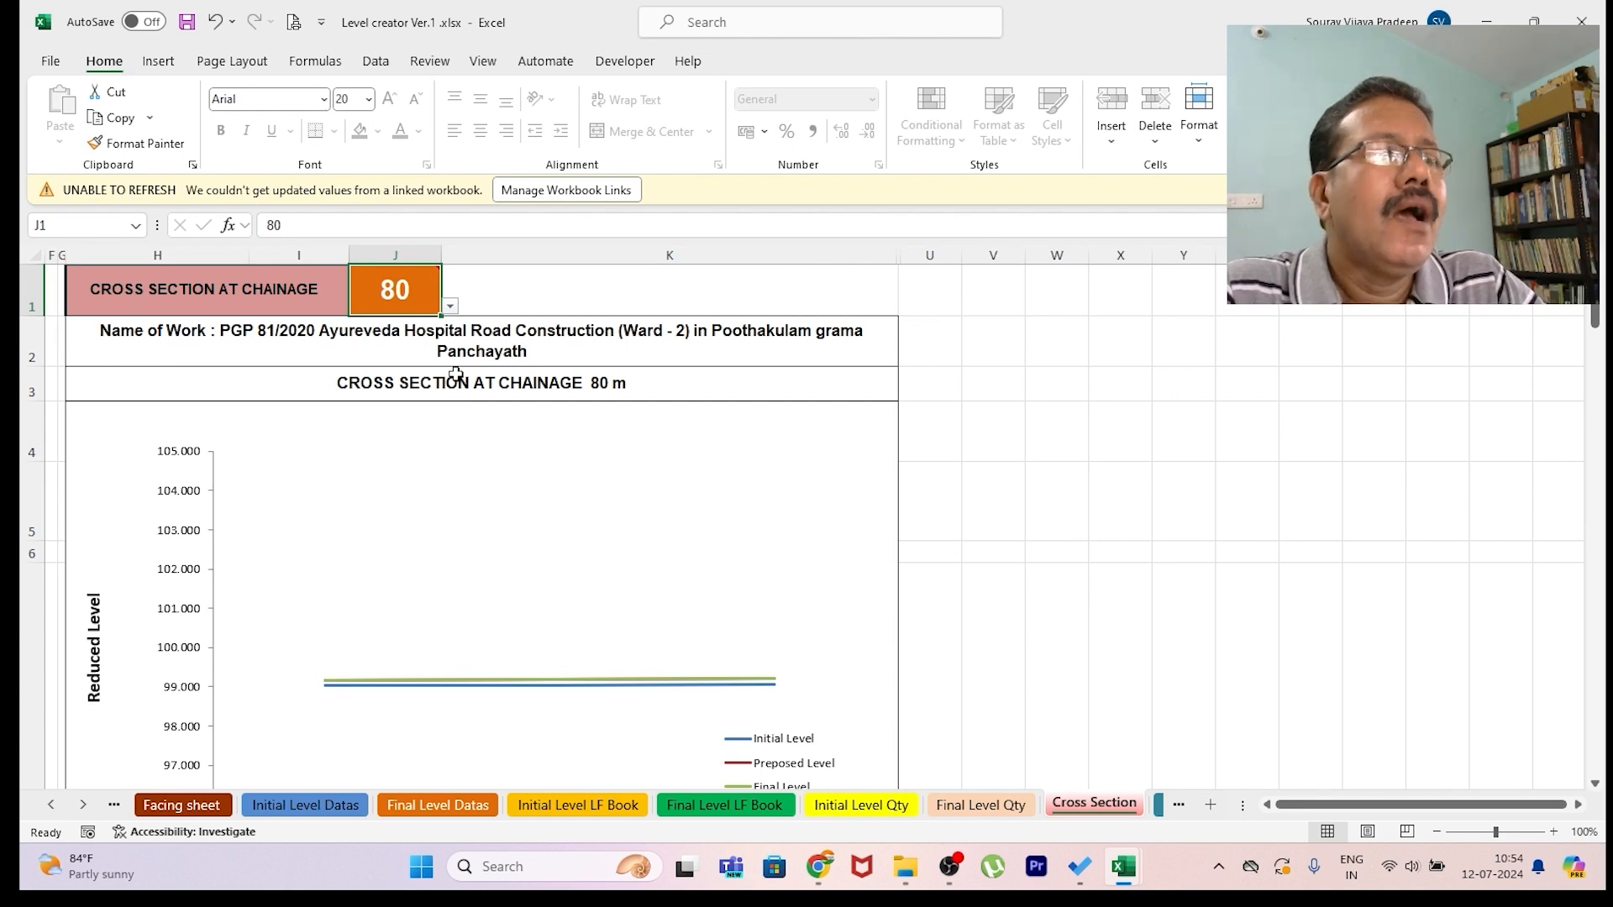
click(451, 308)
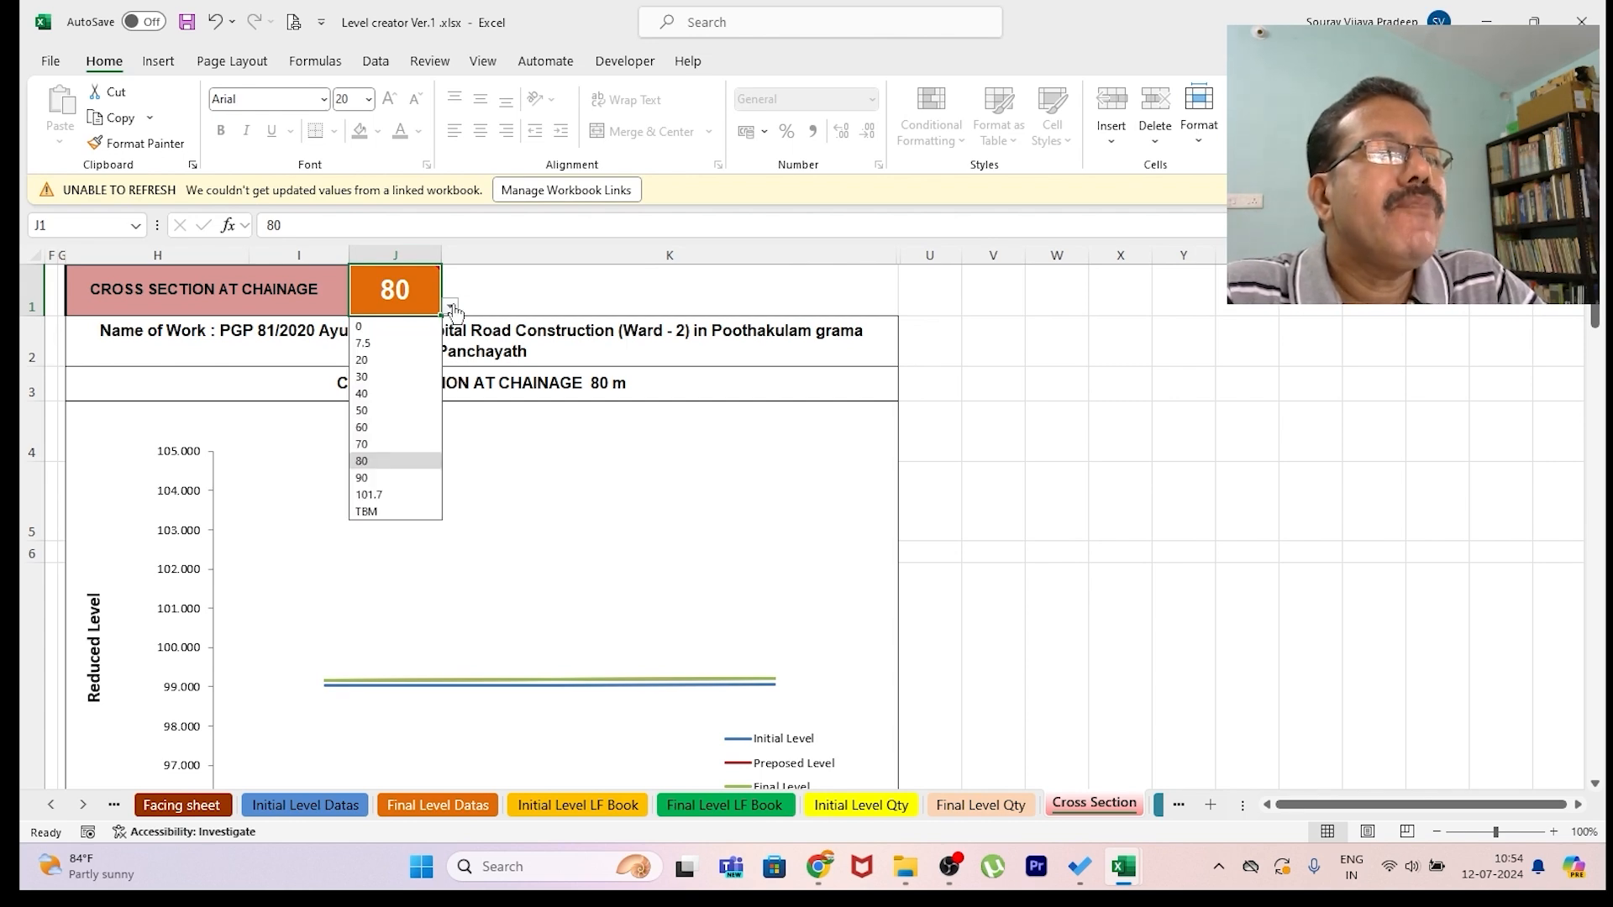
click(370, 329)
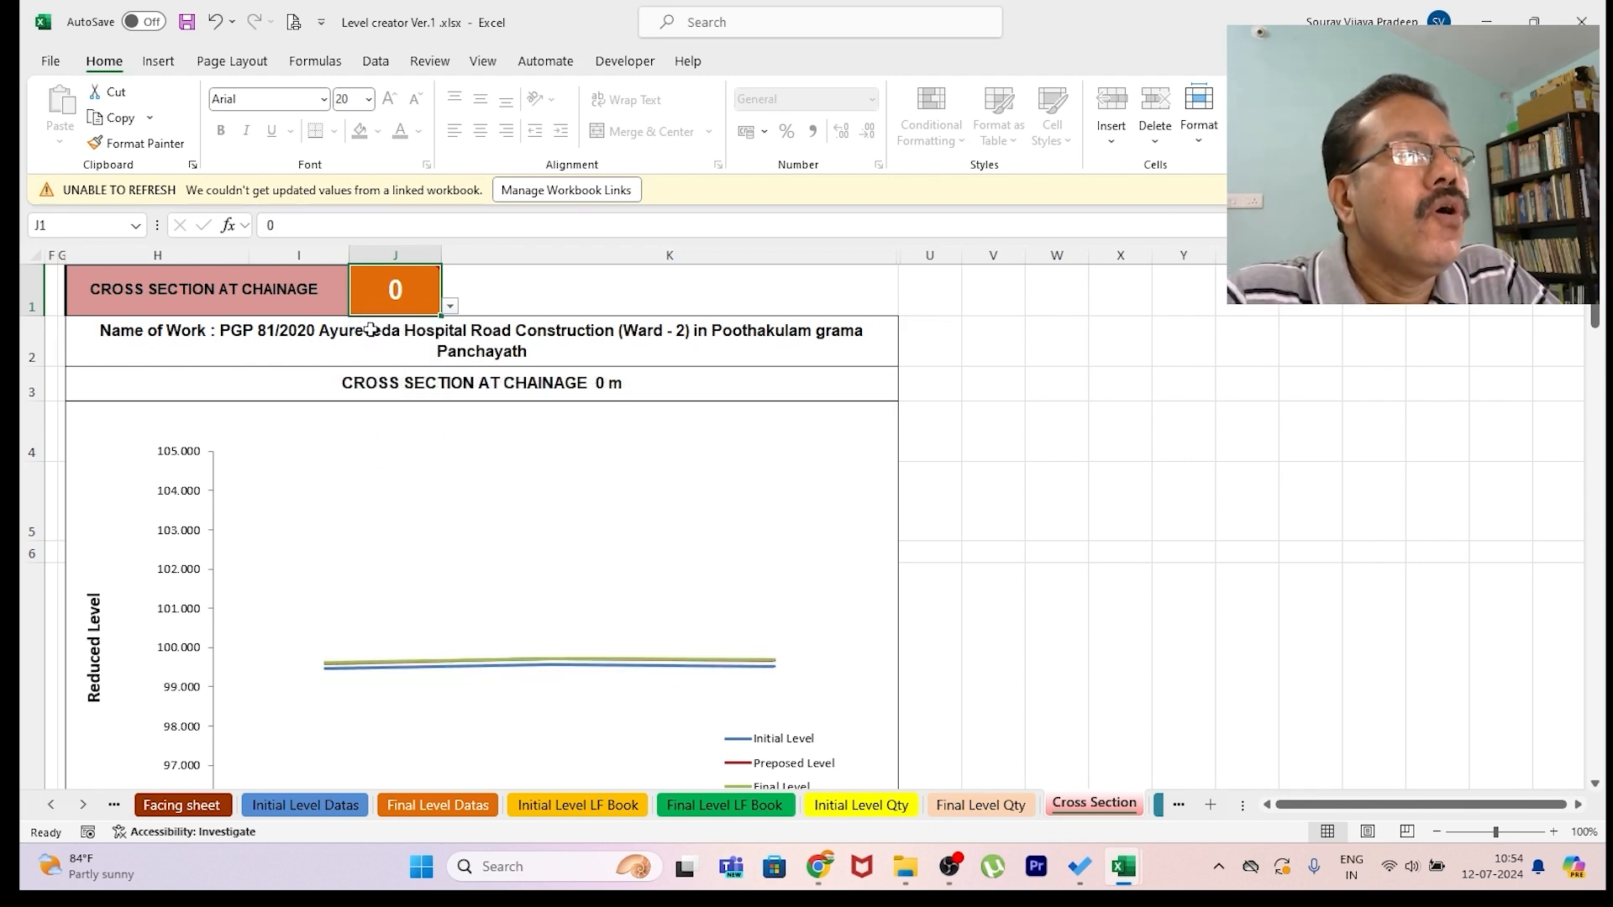
- Examine the level lines in the cross section chart at chainage 0 and view the sheet's print preview
scroll(495, 413, down, 1)
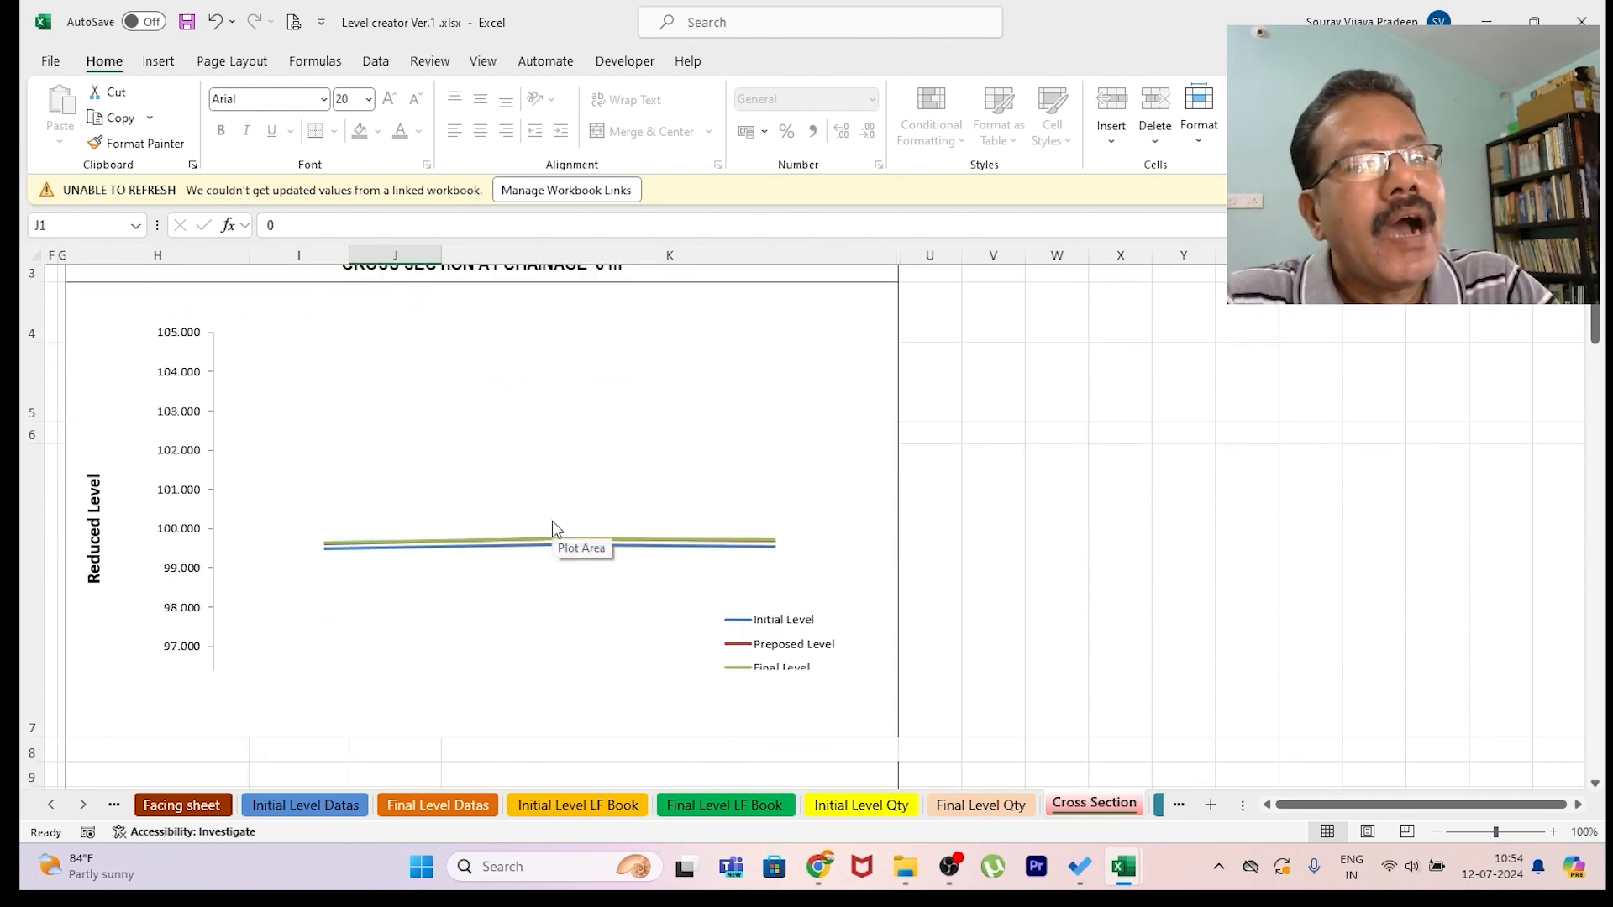
scroll(685, 576, down, 1)
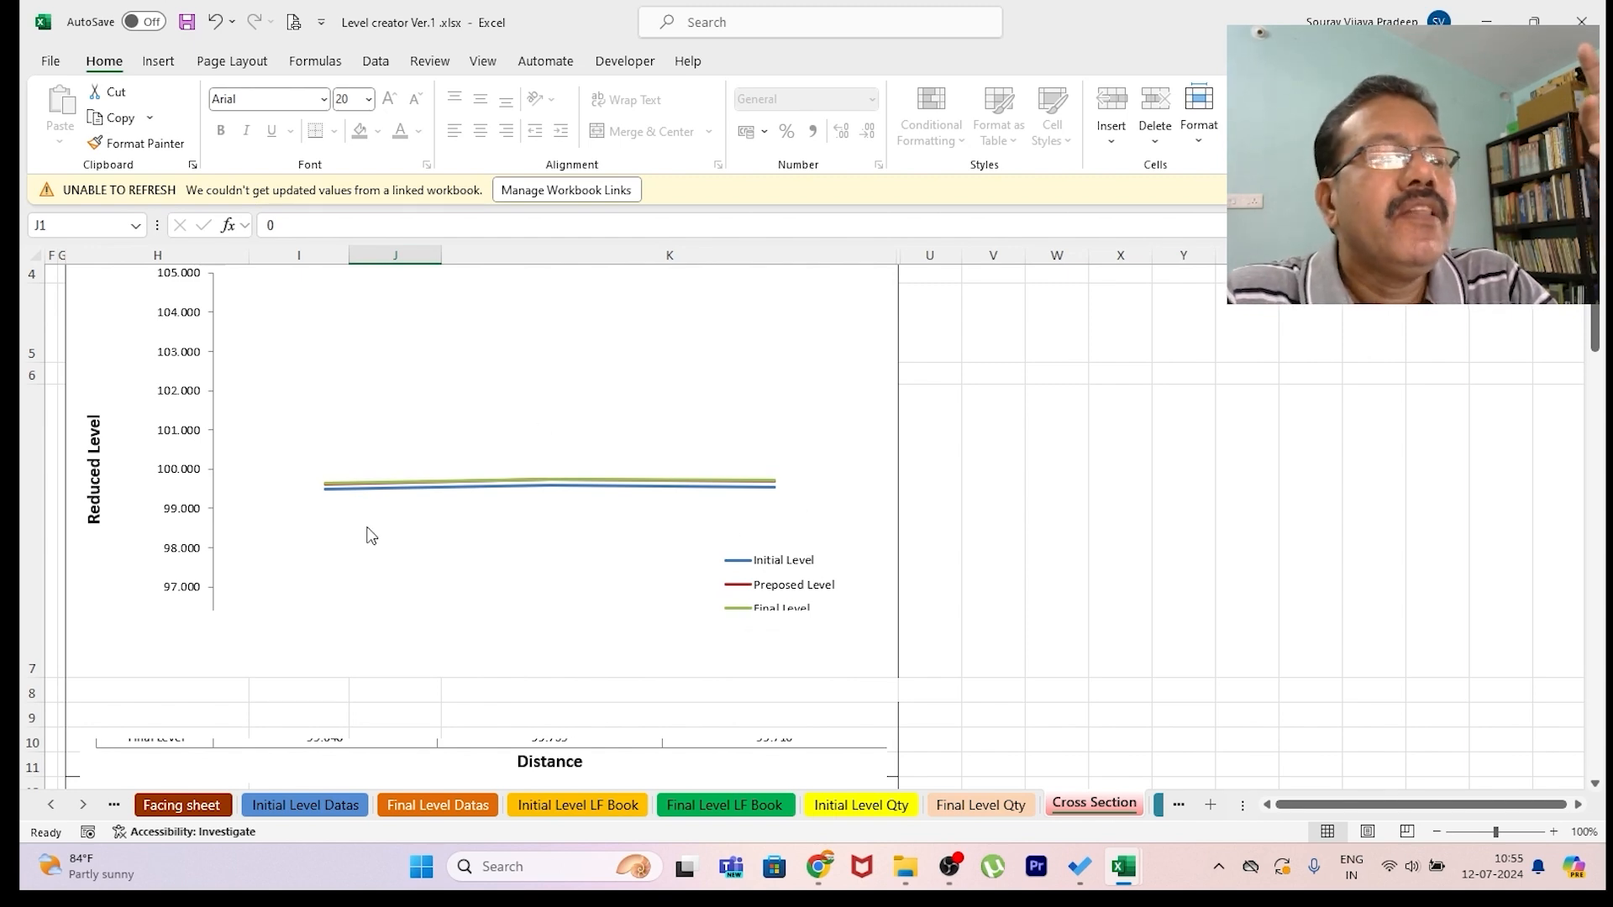
scroll(540, 526, up, 1)
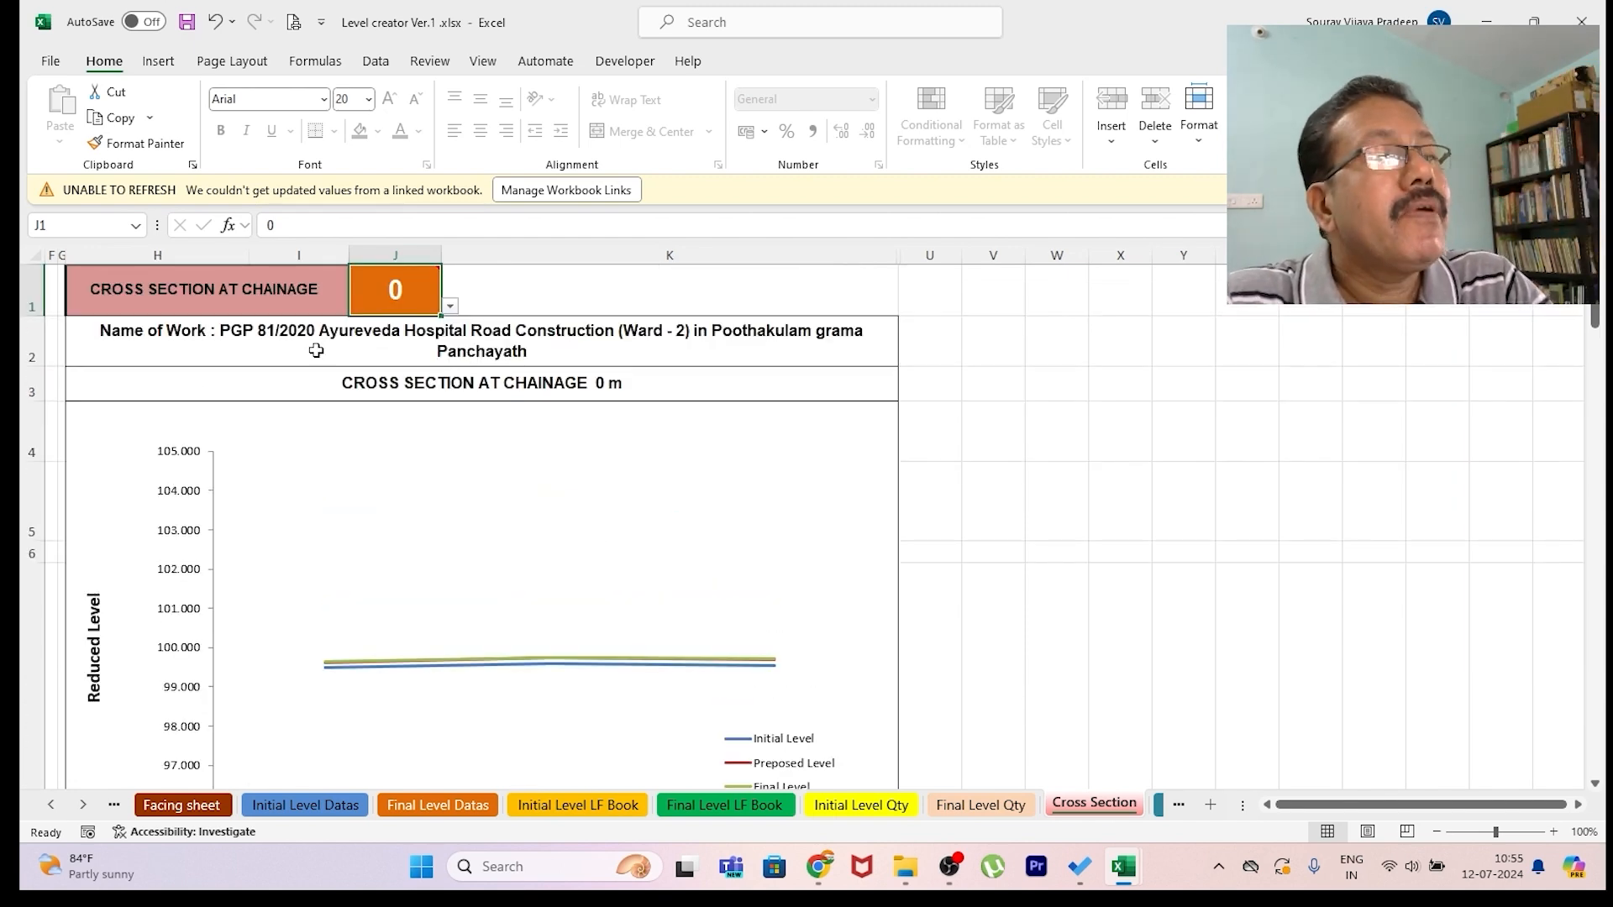
click(292, 26)
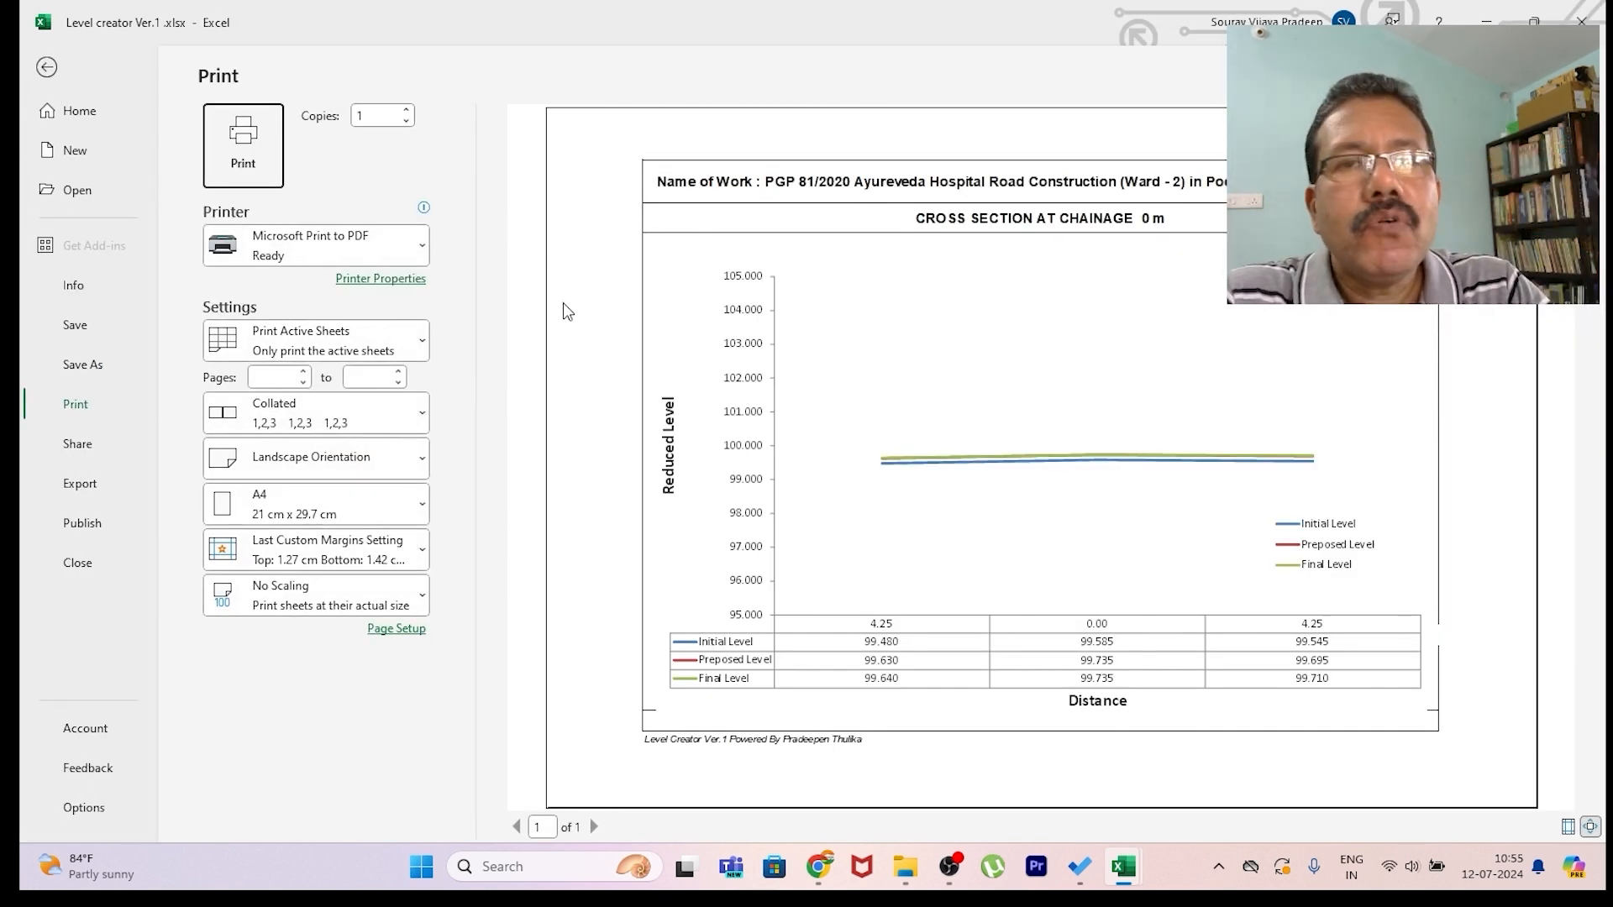
click(47, 68)
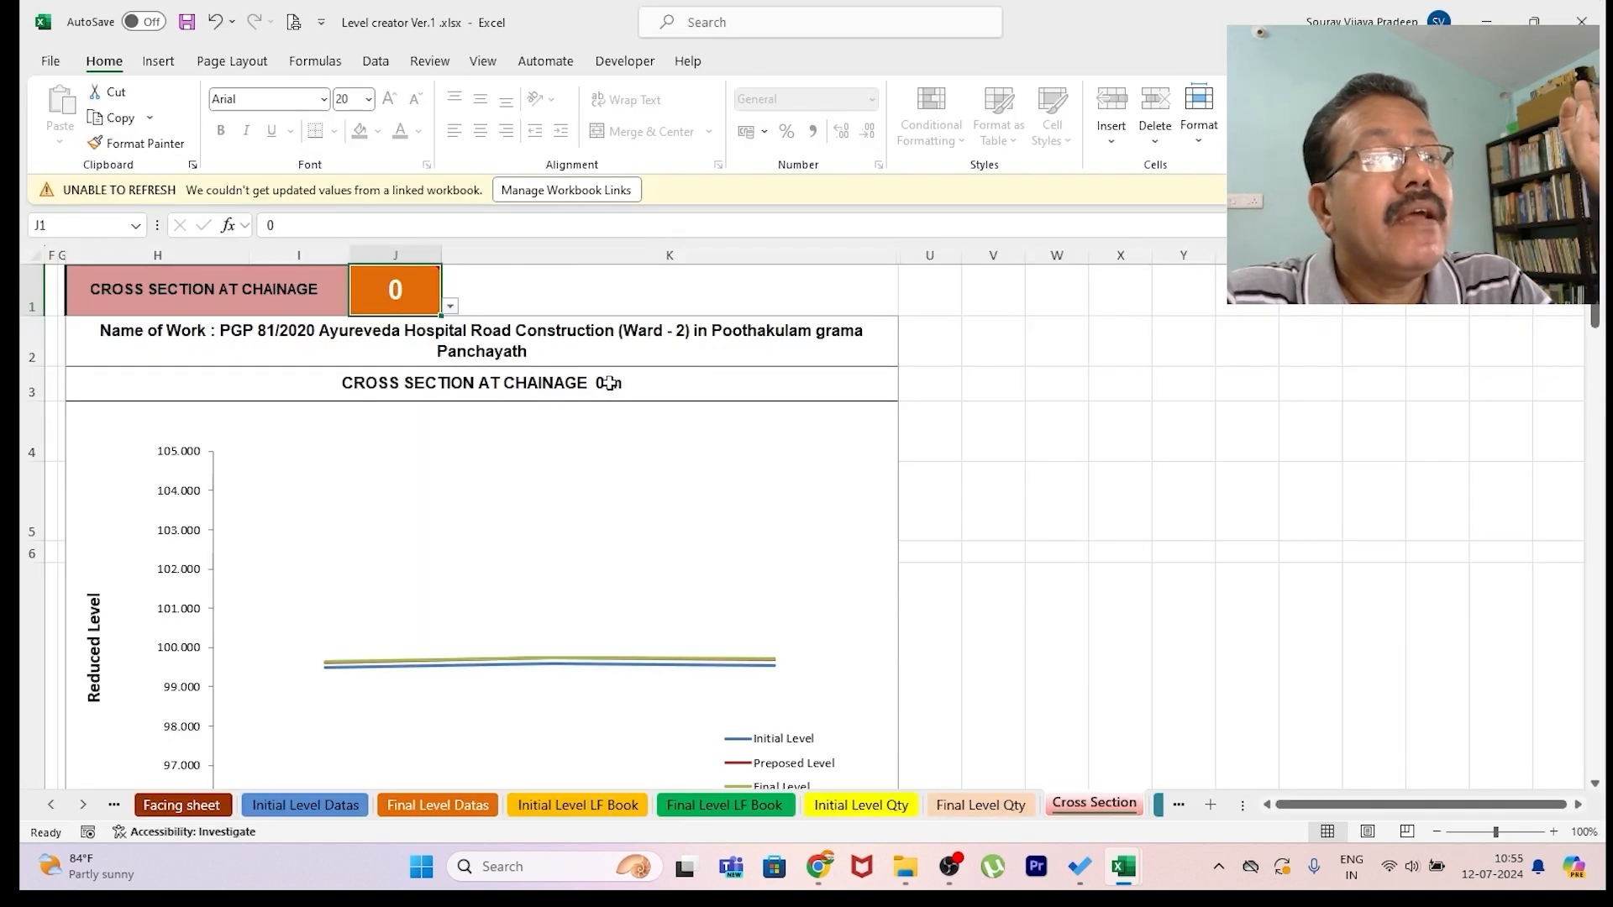
- Set the cross section chainage to 7.5 and look over its chart
click(451, 309)
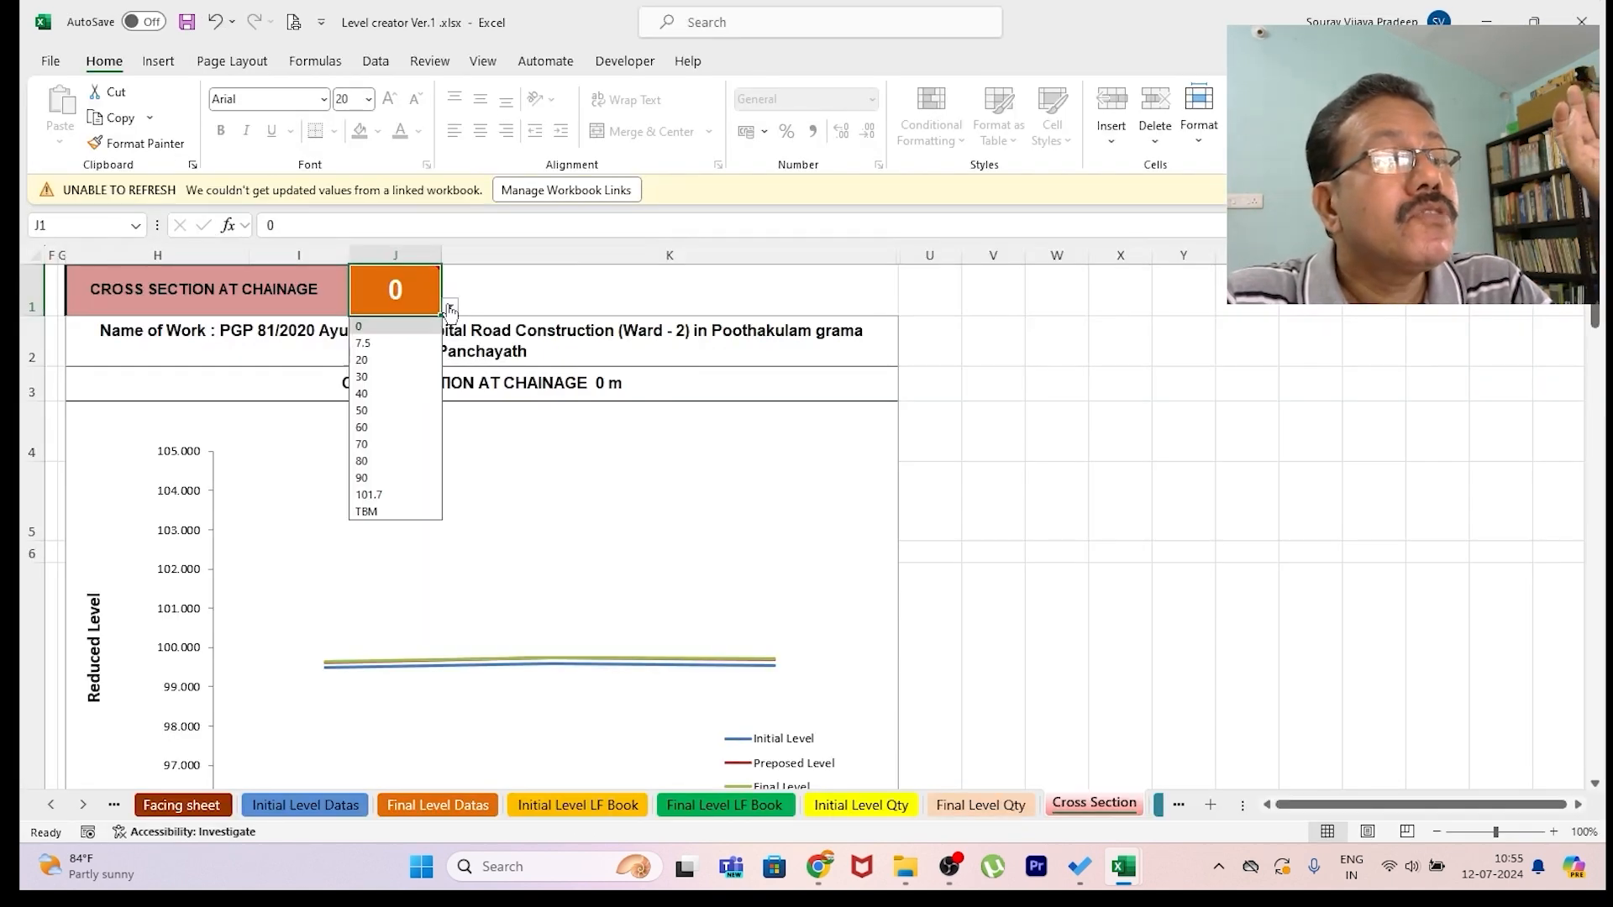
click(362, 343)
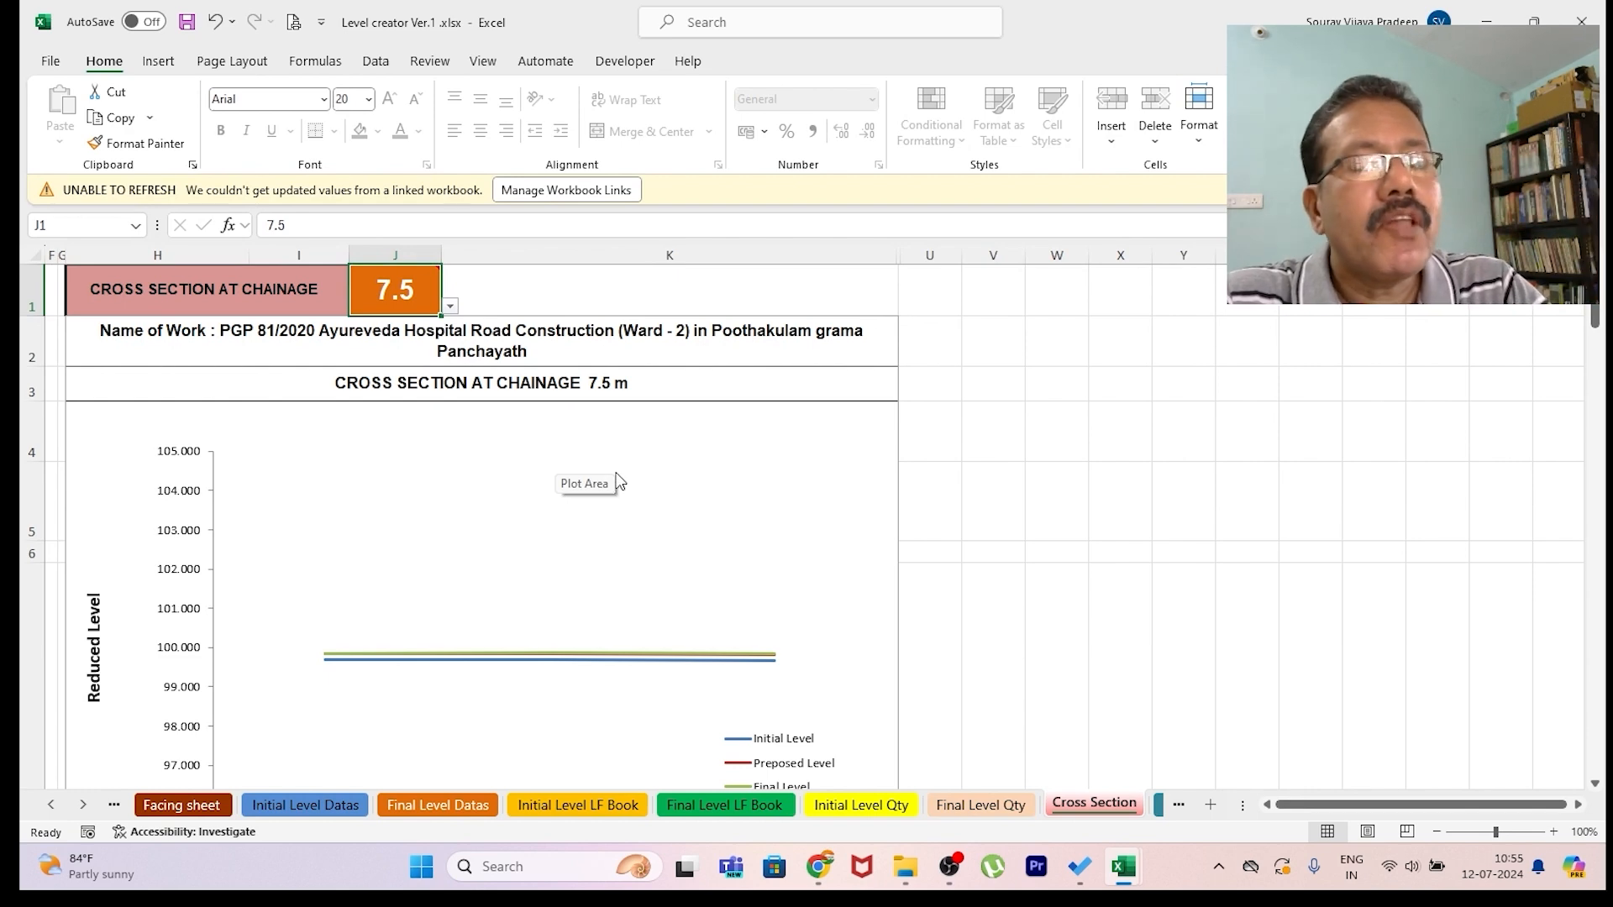
scroll(558, 467, down, 1)
scroll(471, 571, down, 1)
scroll(470, 568, up, 1)
scroll(470, 568, up, 1)
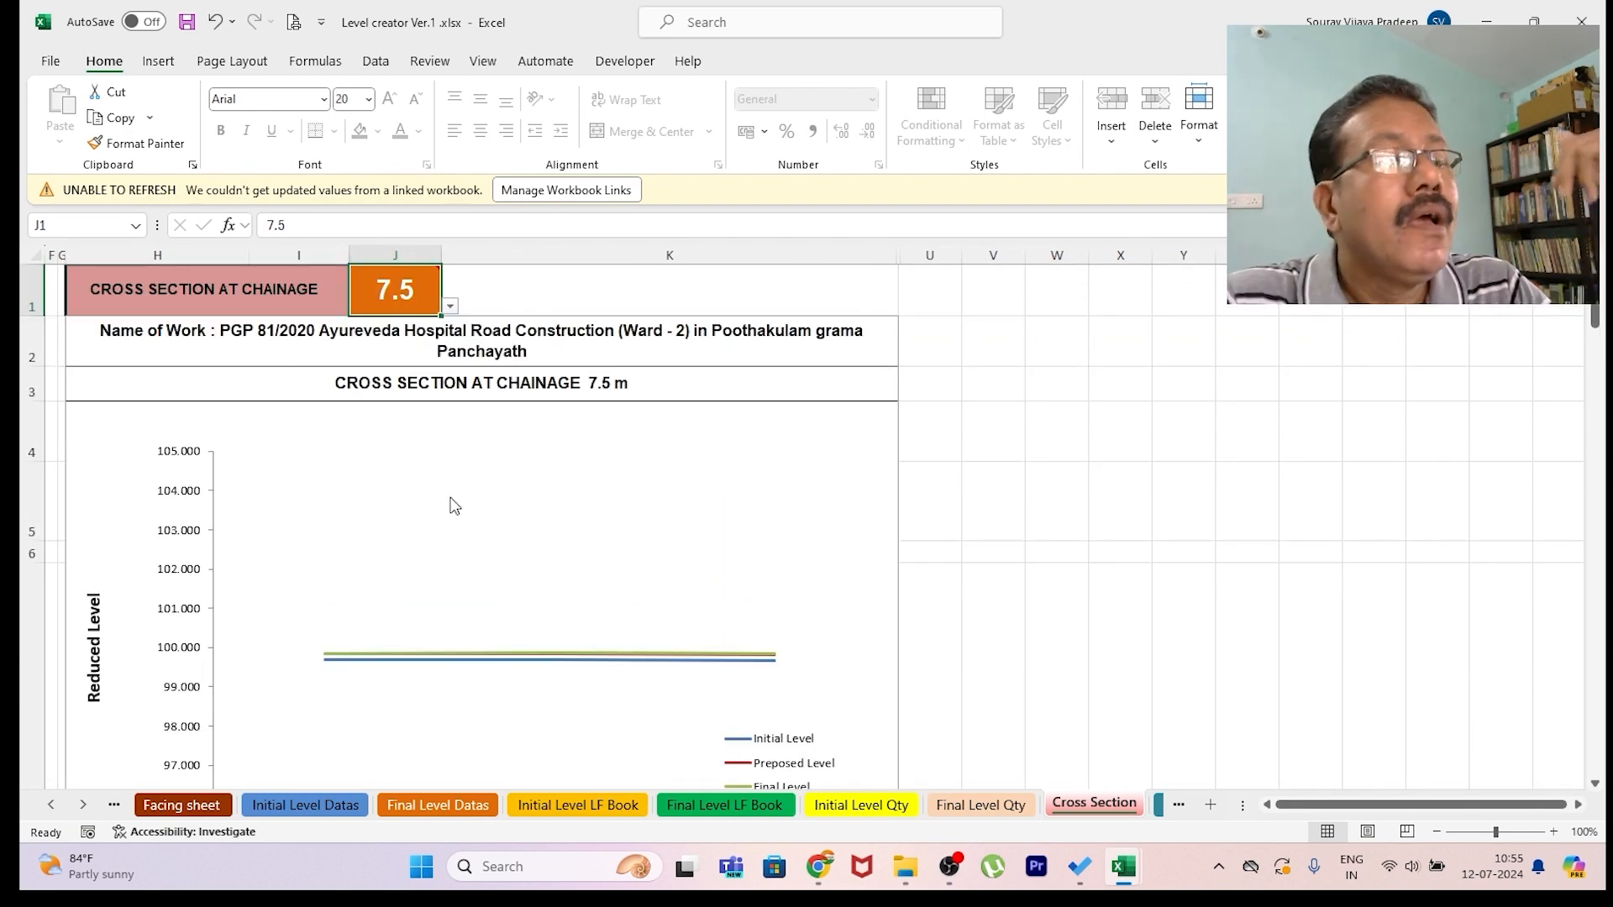
- Set the cross section chainage to 20 and look over its chart
scroll(543, 440, down, 1)
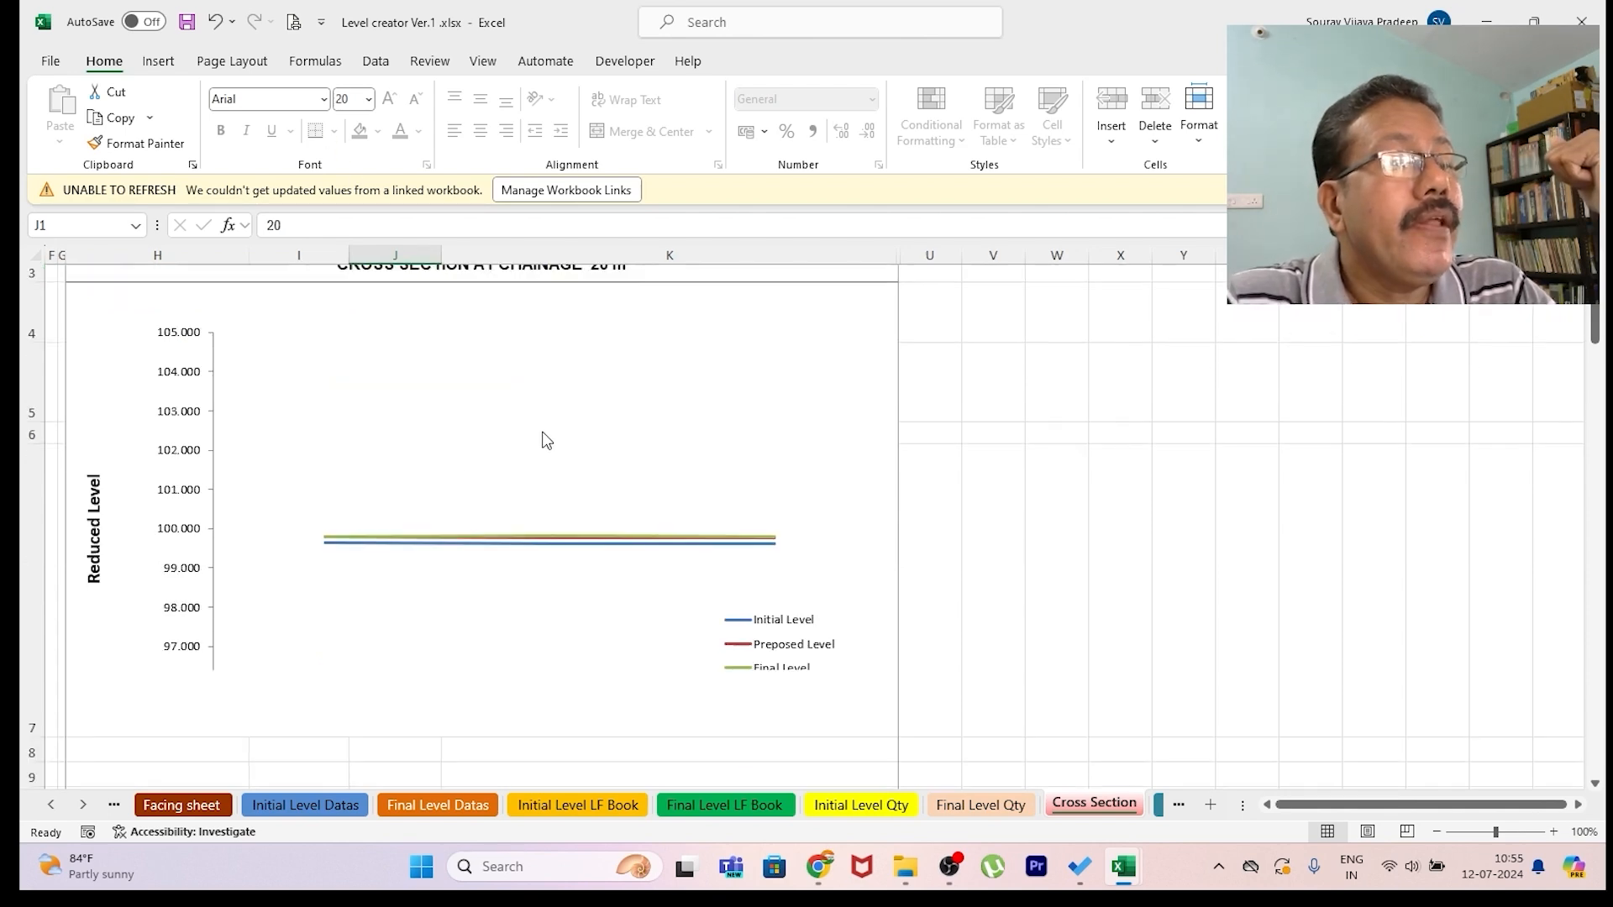
scroll(591, 458, up, 1)
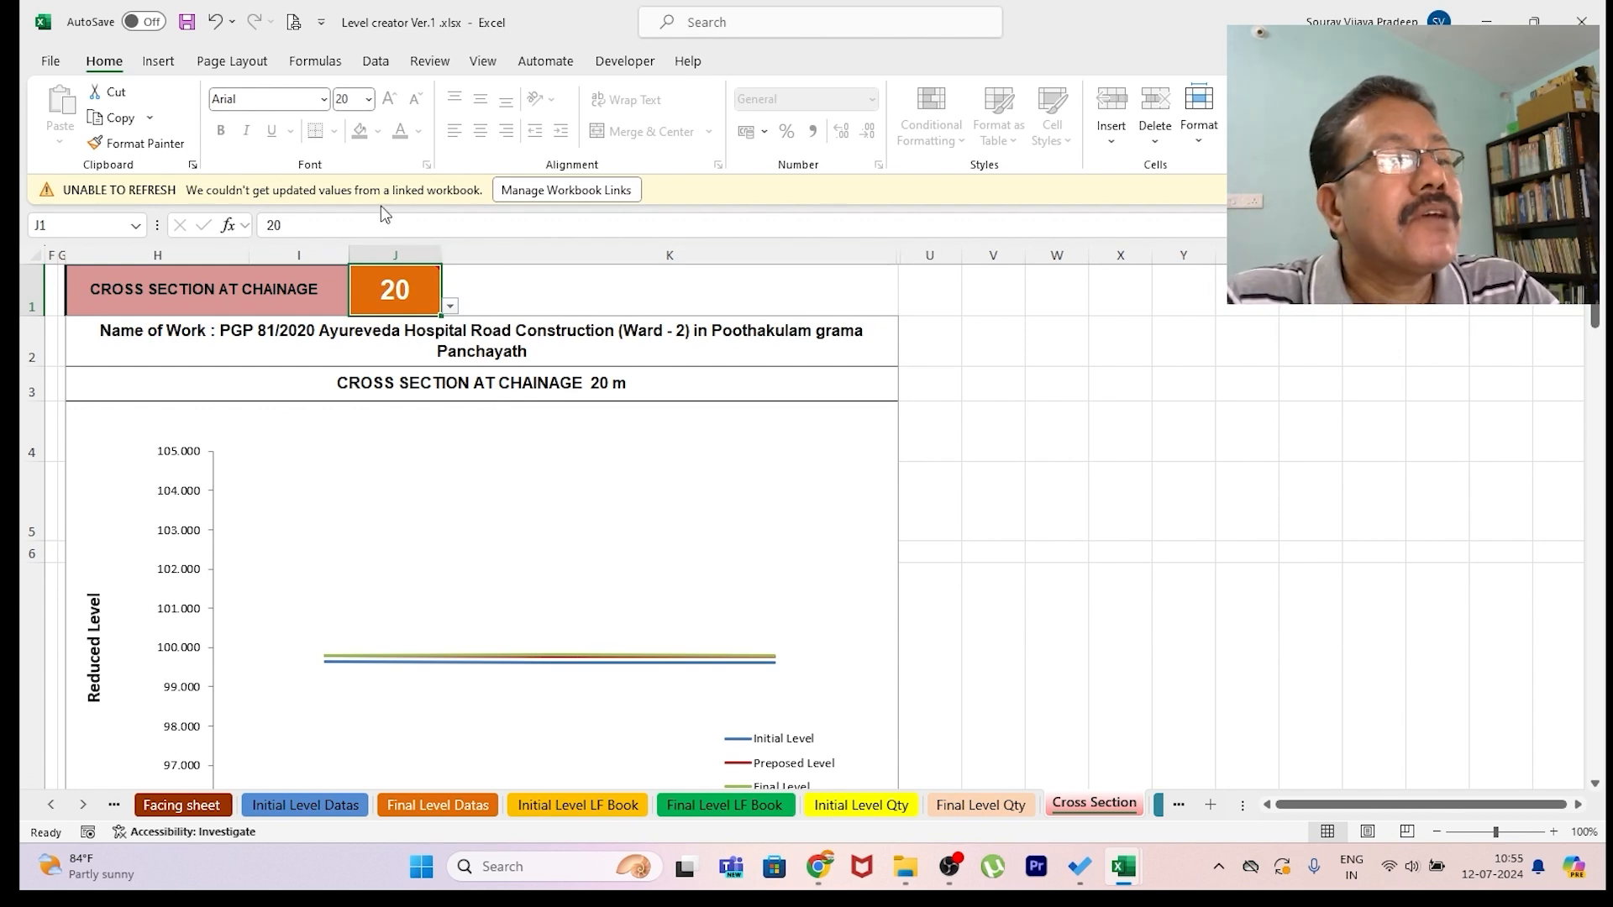
- Set the cross section chainage to 90 and check its chart in the sheet's print preview
click(452, 308)
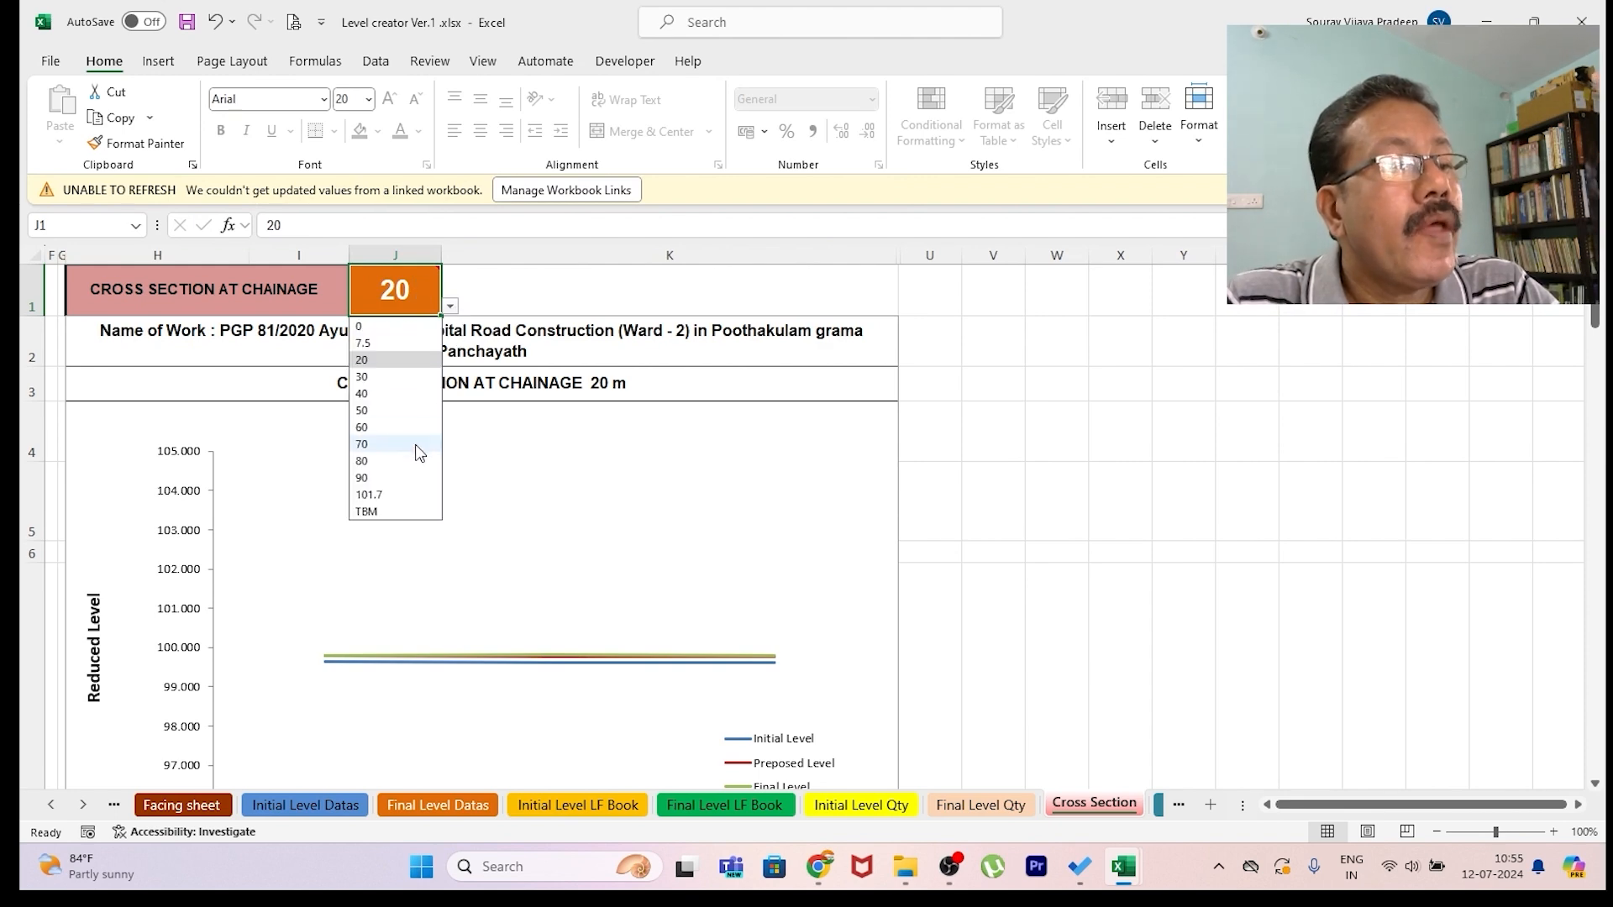
click(374, 479)
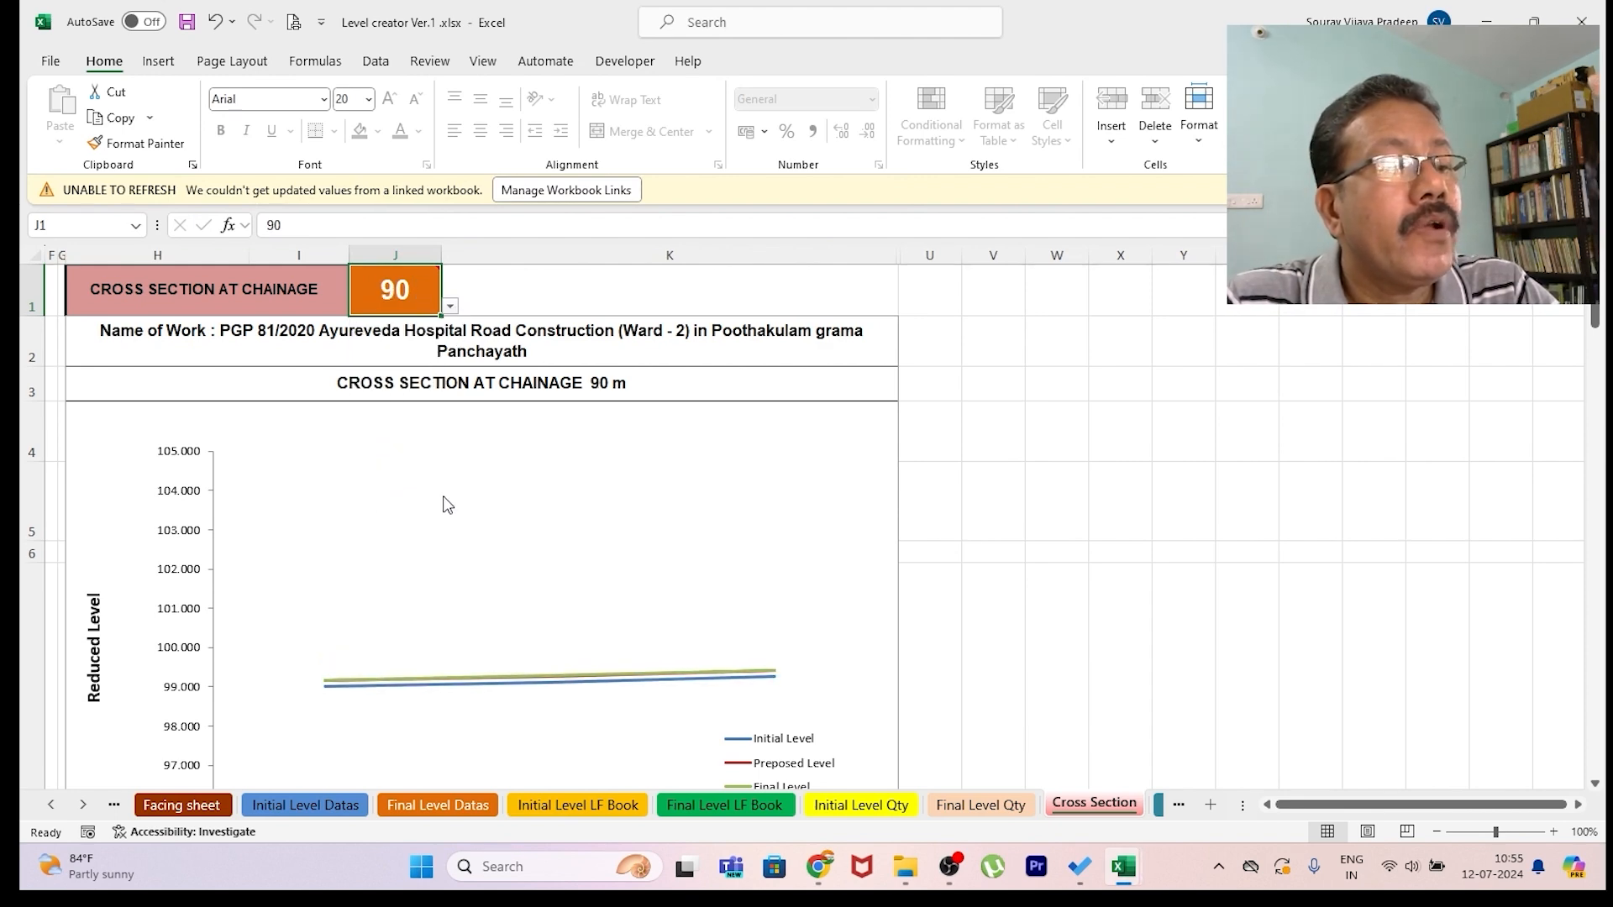
scroll(447, 500, down, 1)
key(ctrl+p)
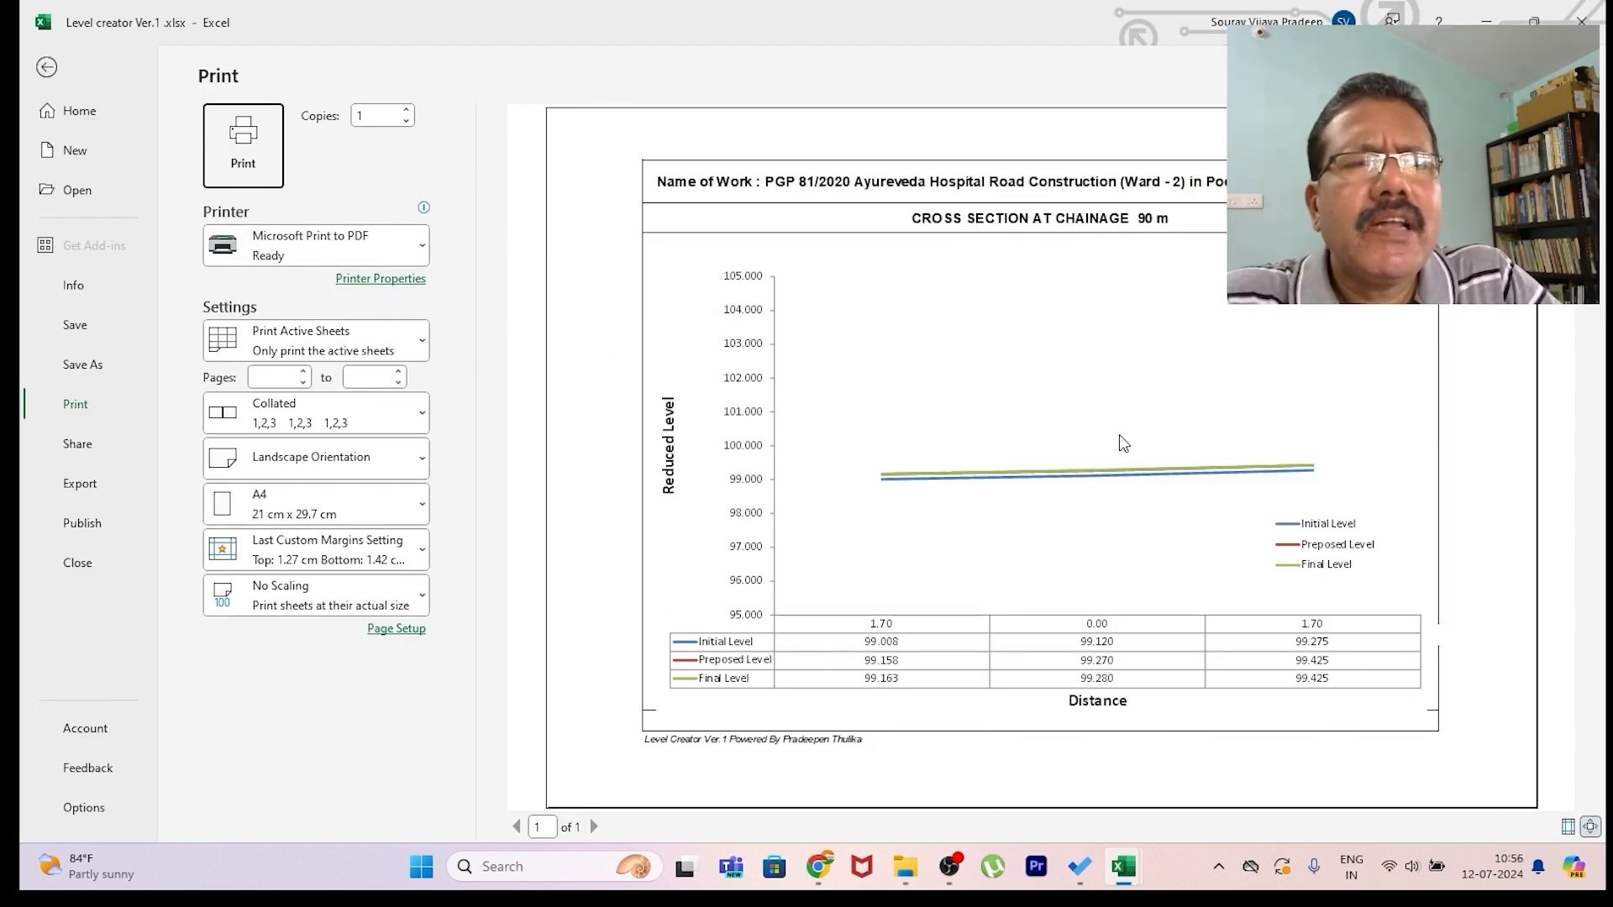
click(47, 67)
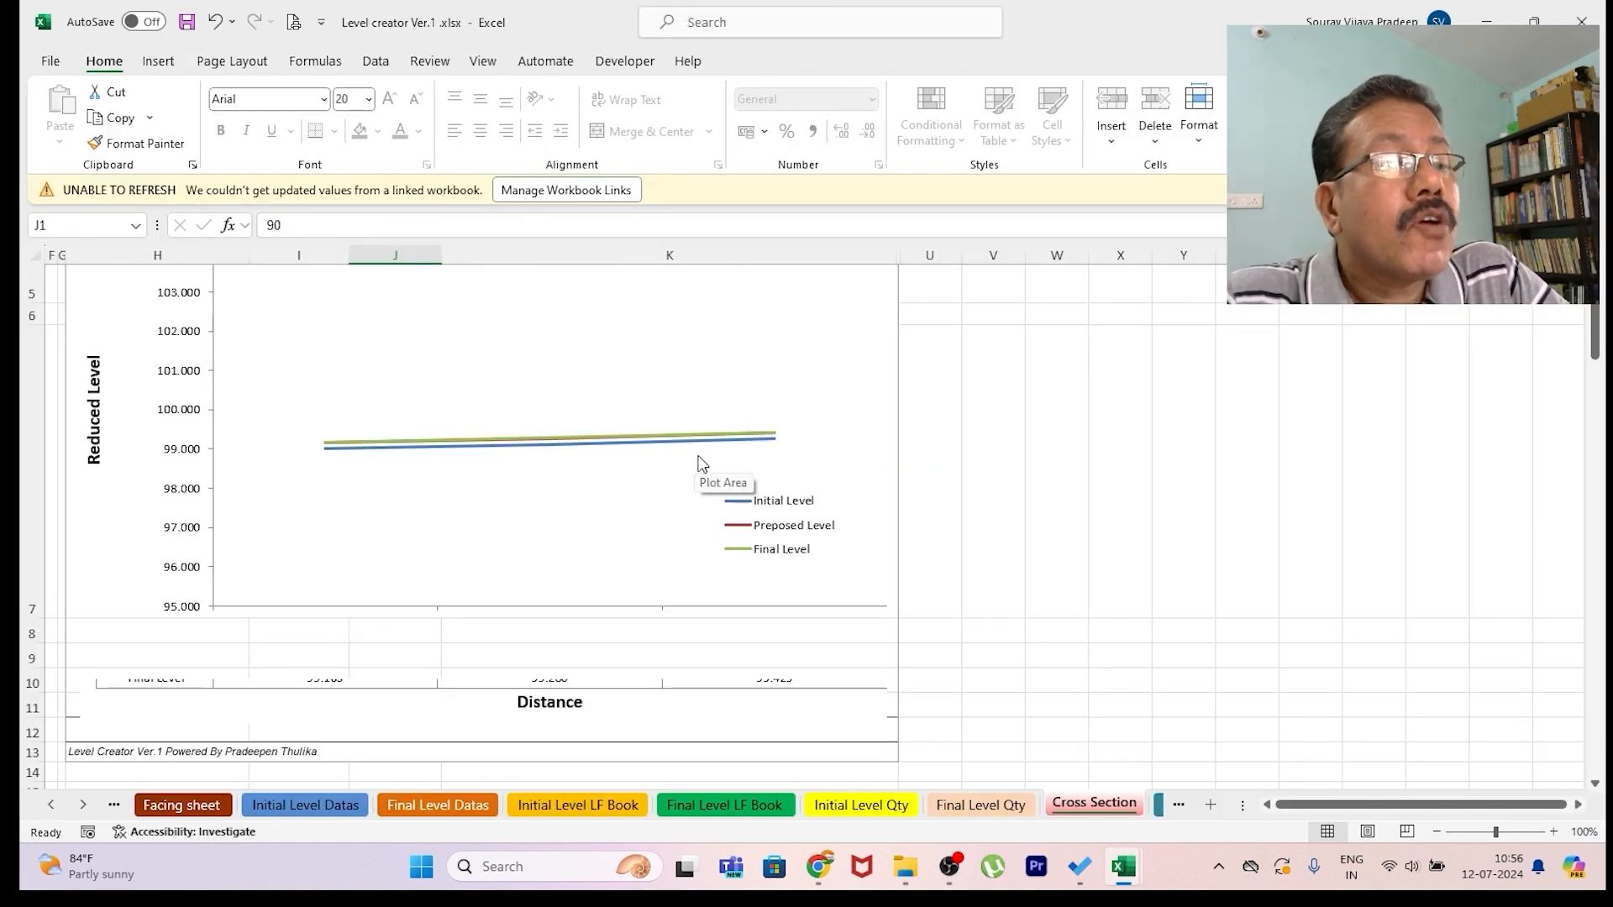
scroll(702, 463, up, 3)
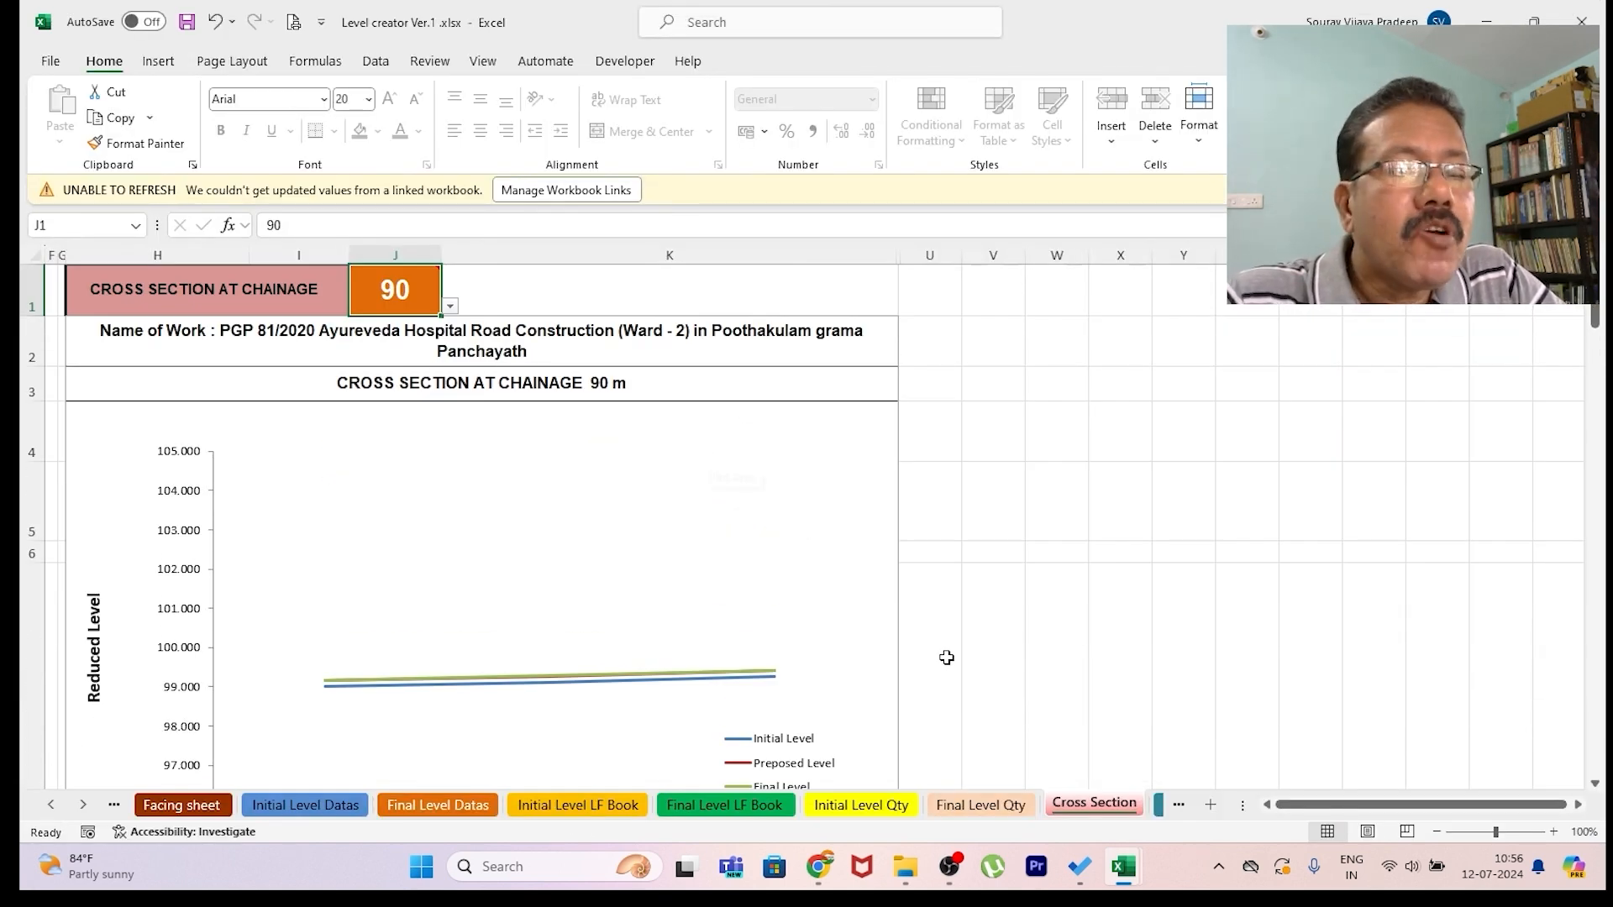
- Open the Longitudinal section sheet, choose the Ch.0-150 chainage range and look over its level chart
click(83, 804)
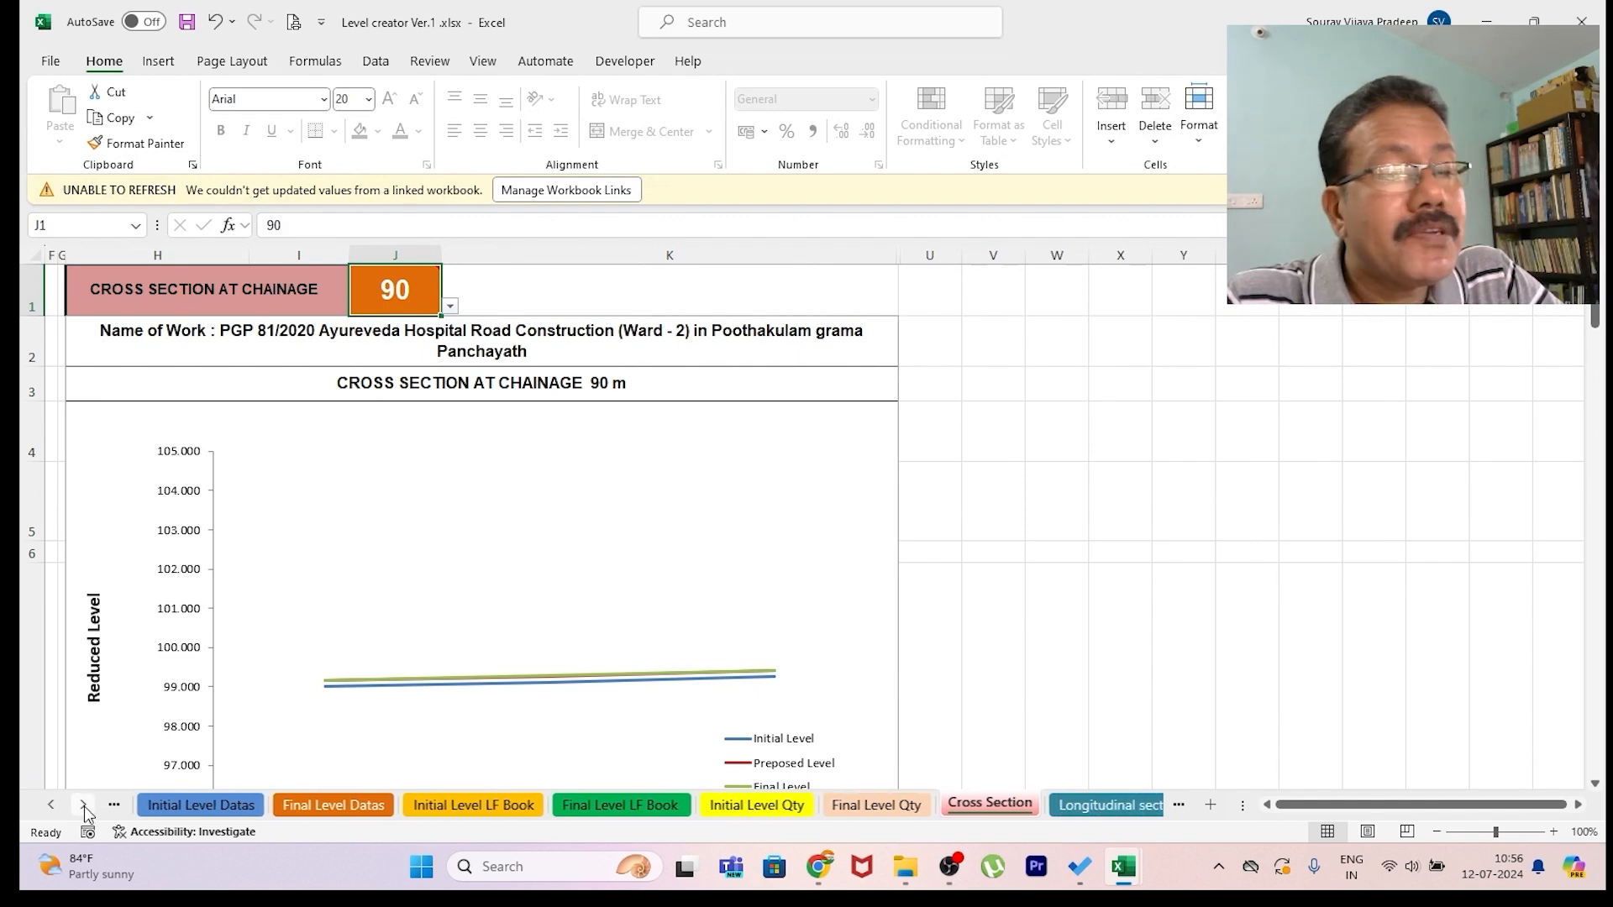
click(1117, 810)
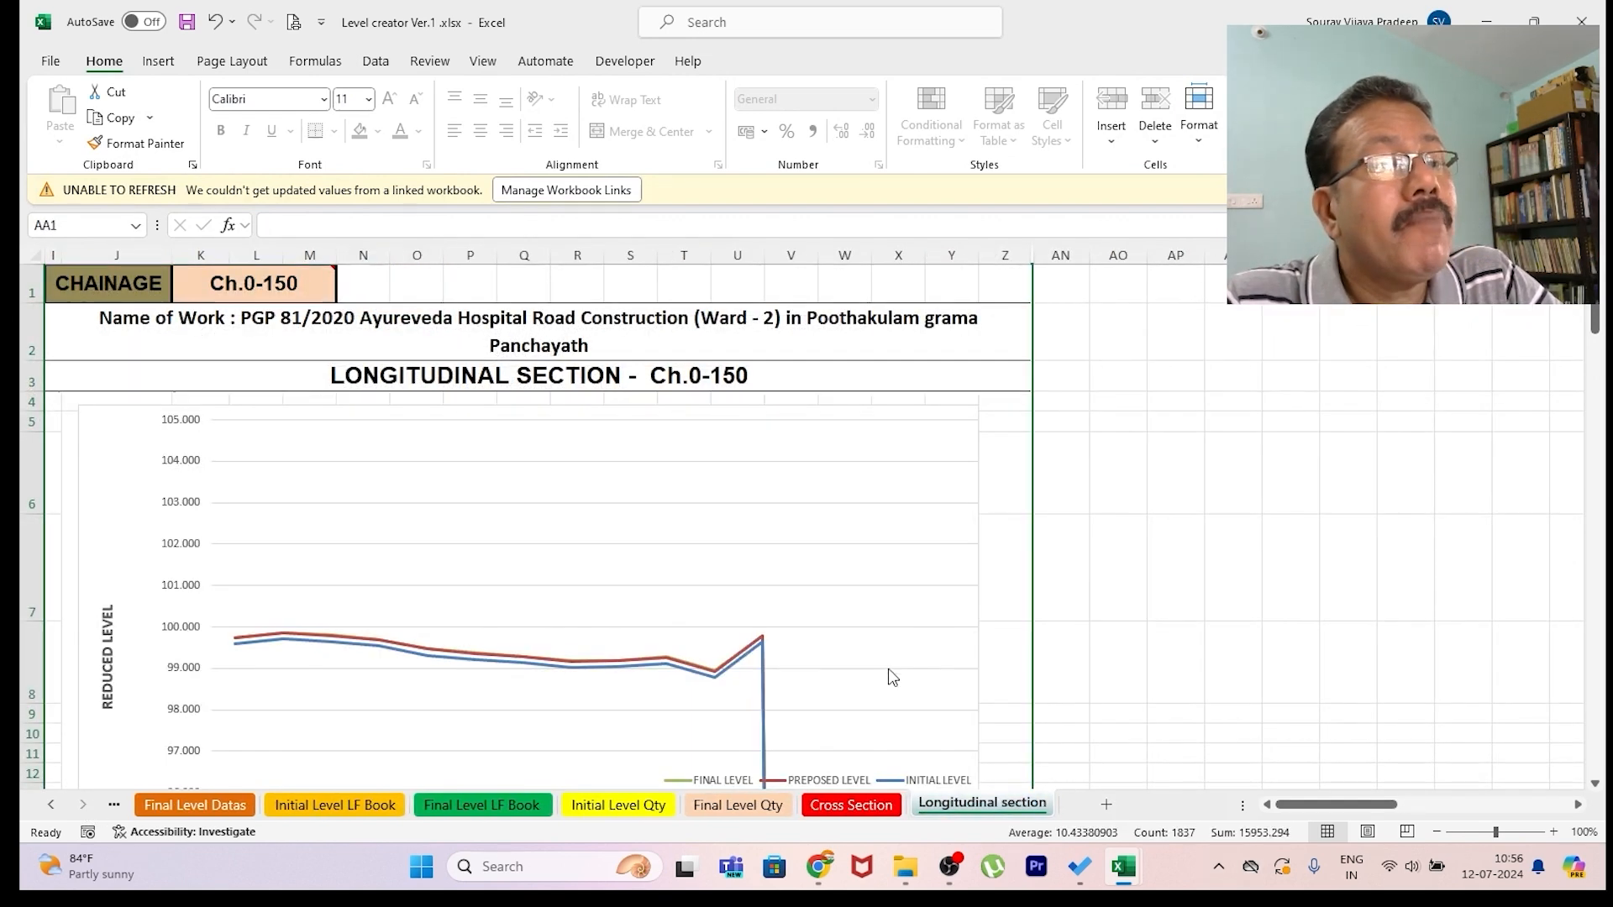
mouse_move(261, 288)
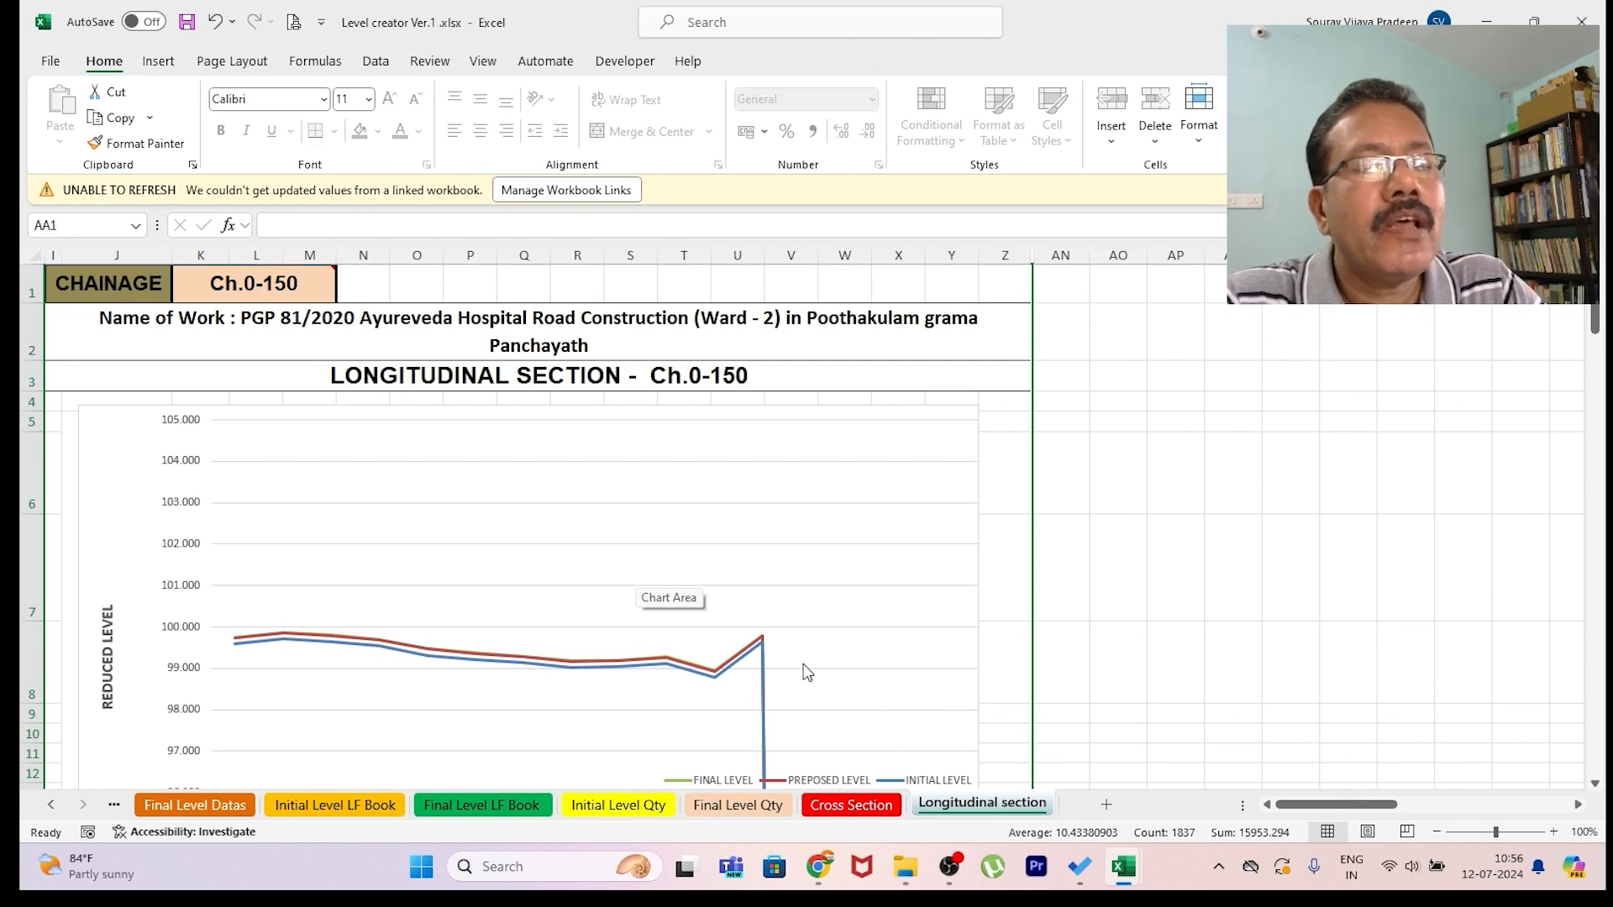
click(321, 284)
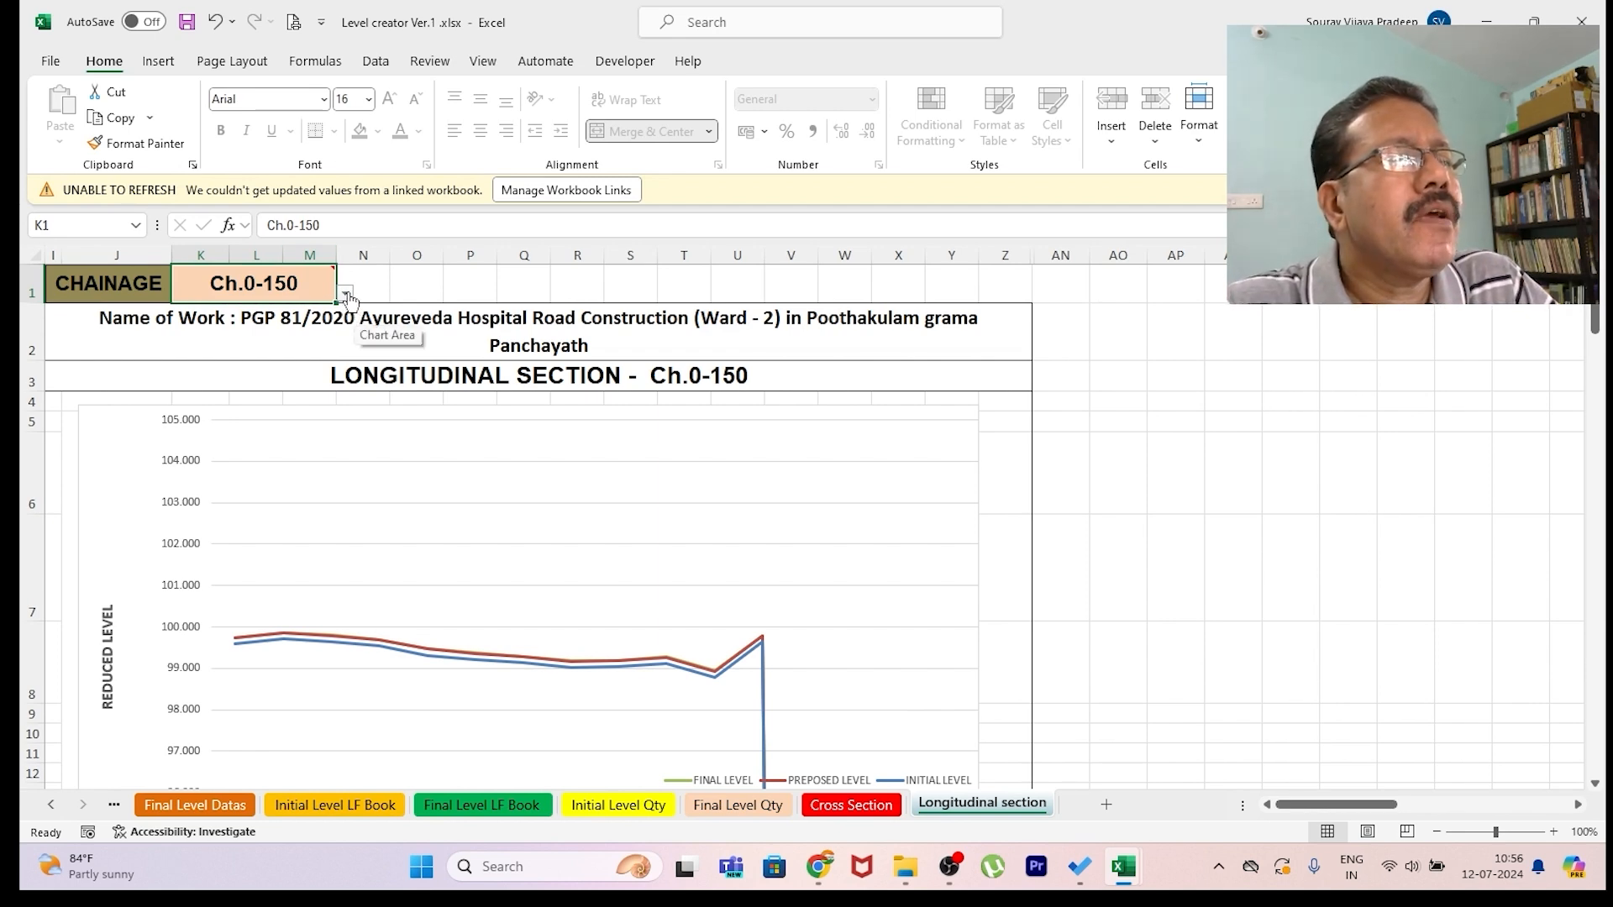
click(346, 294)
click(206, 310)
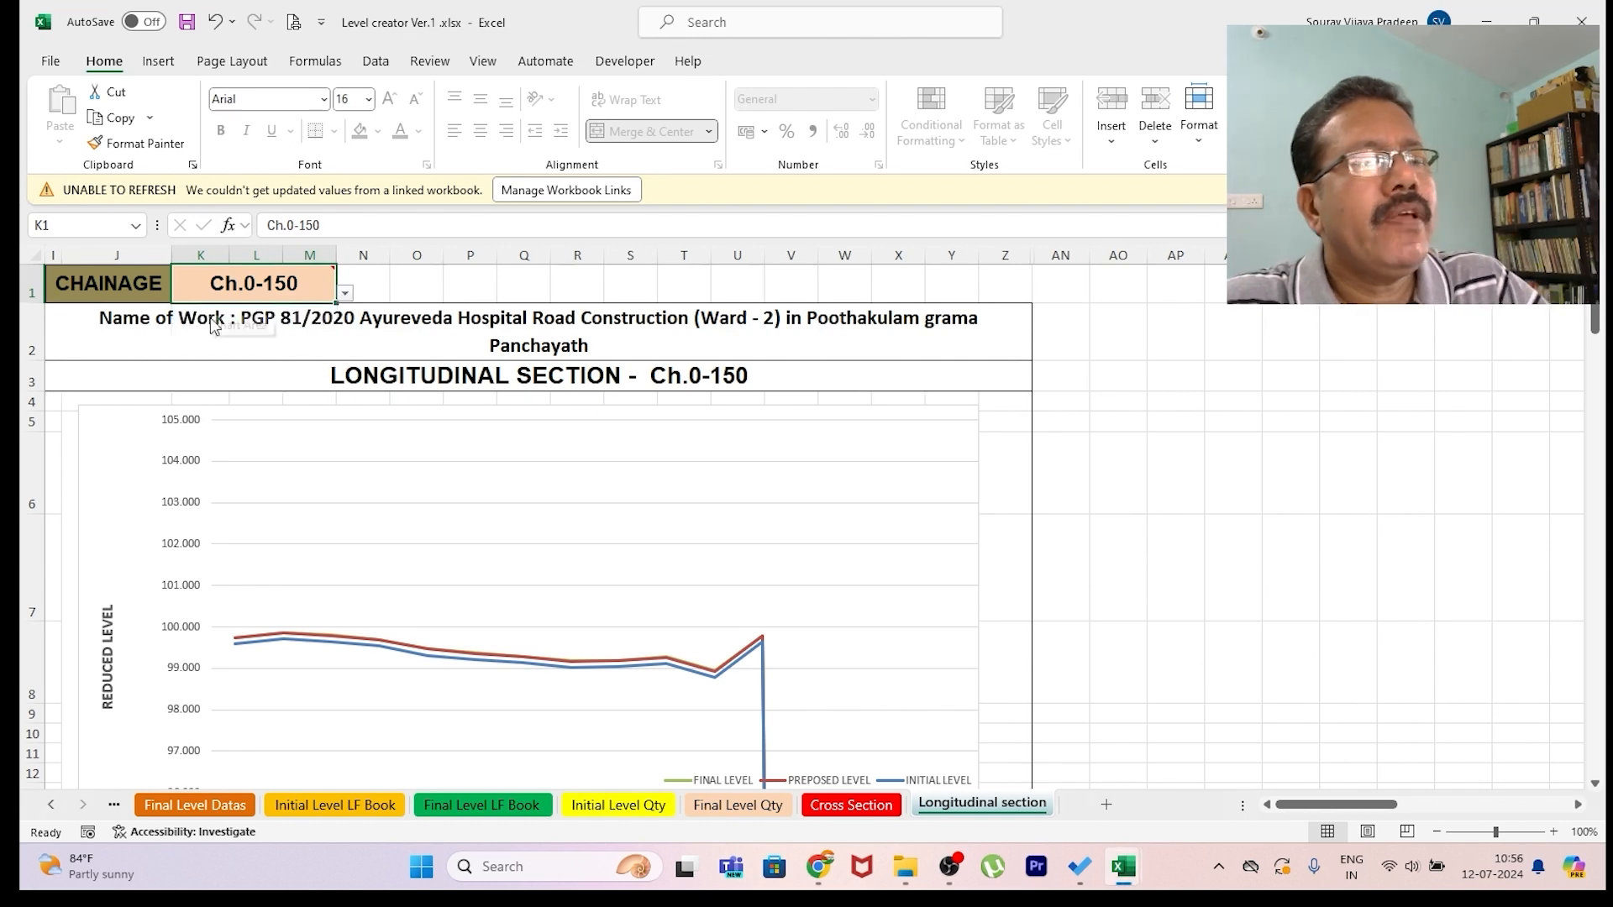
scroll(761, 556, down, 1)
scroll(565, 457, up, 1)
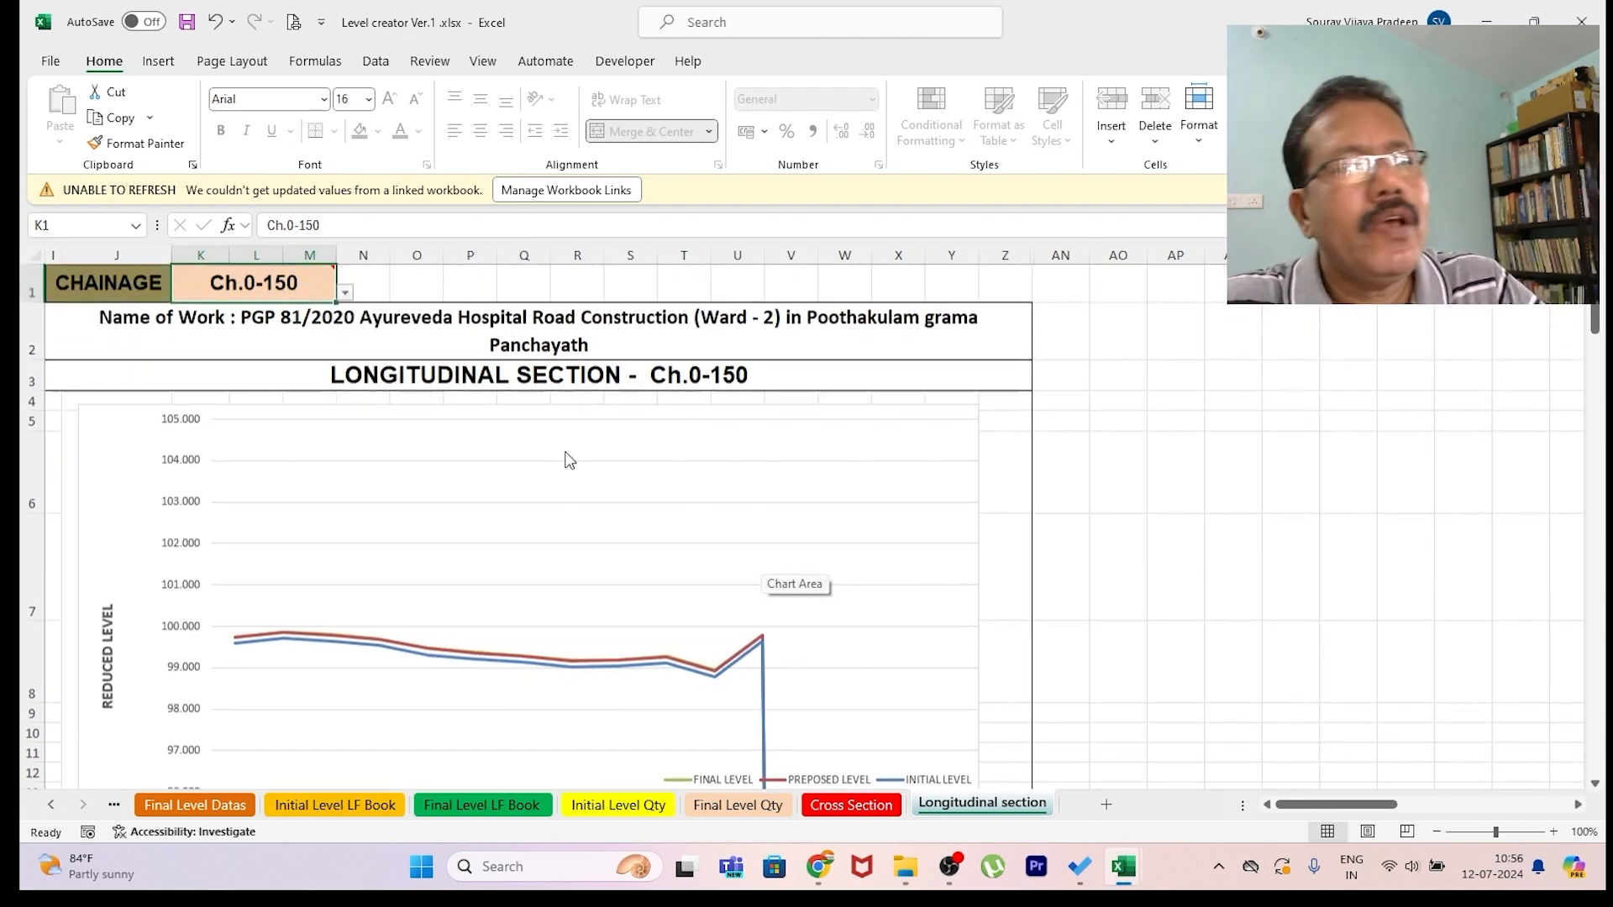
- Set the longitudinal section's chainage range to Ch.150-300
click(346, 293)
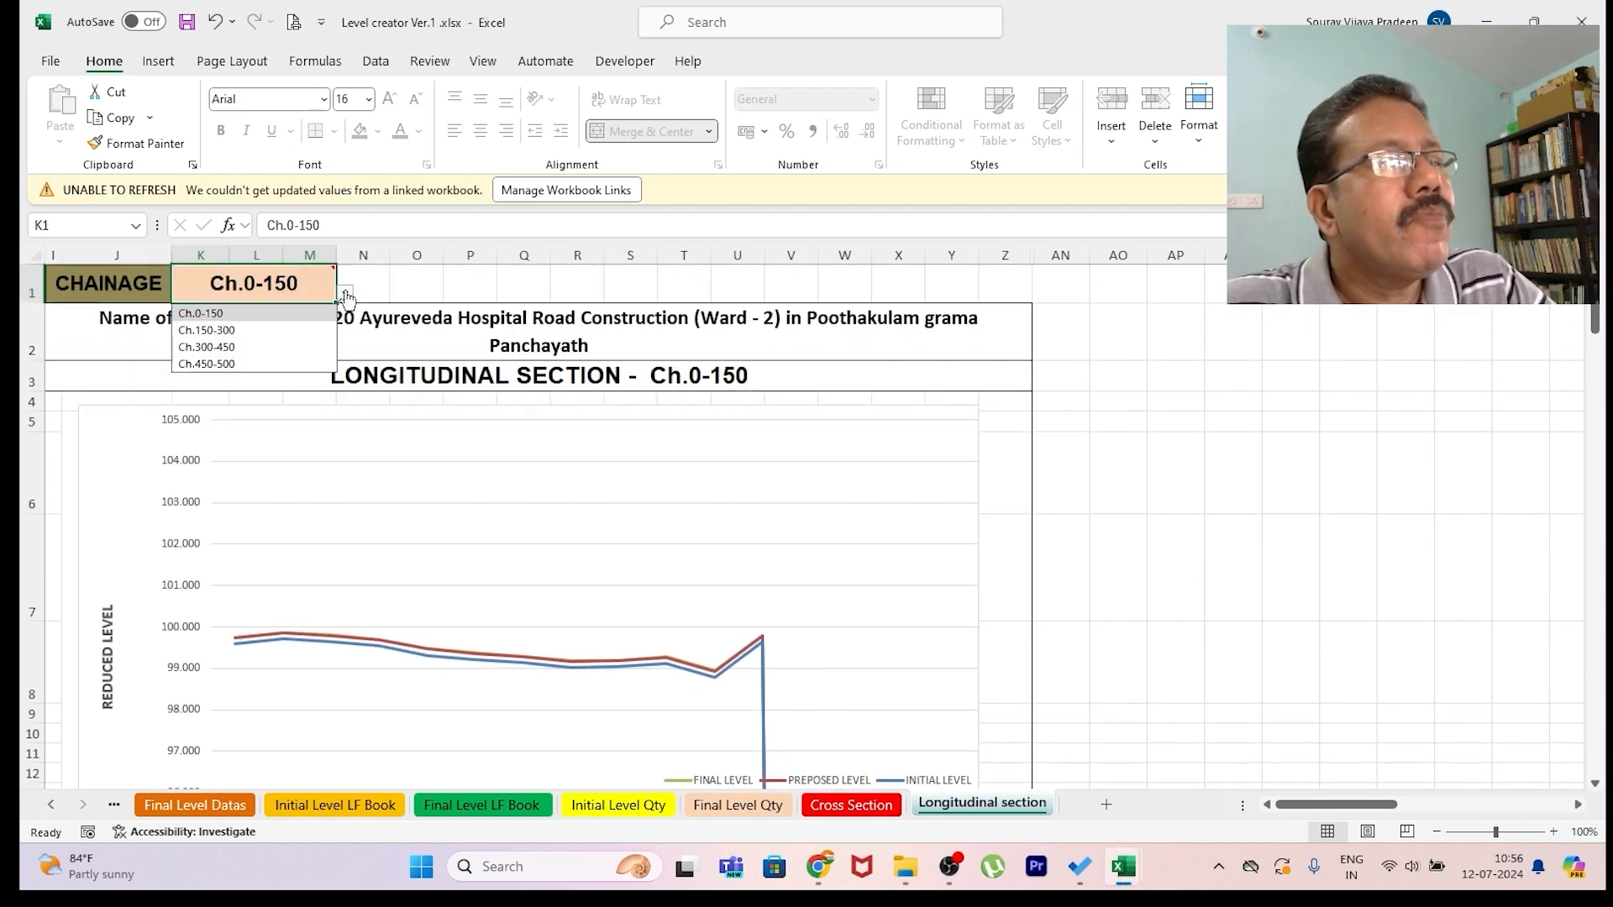
click(224, 332)
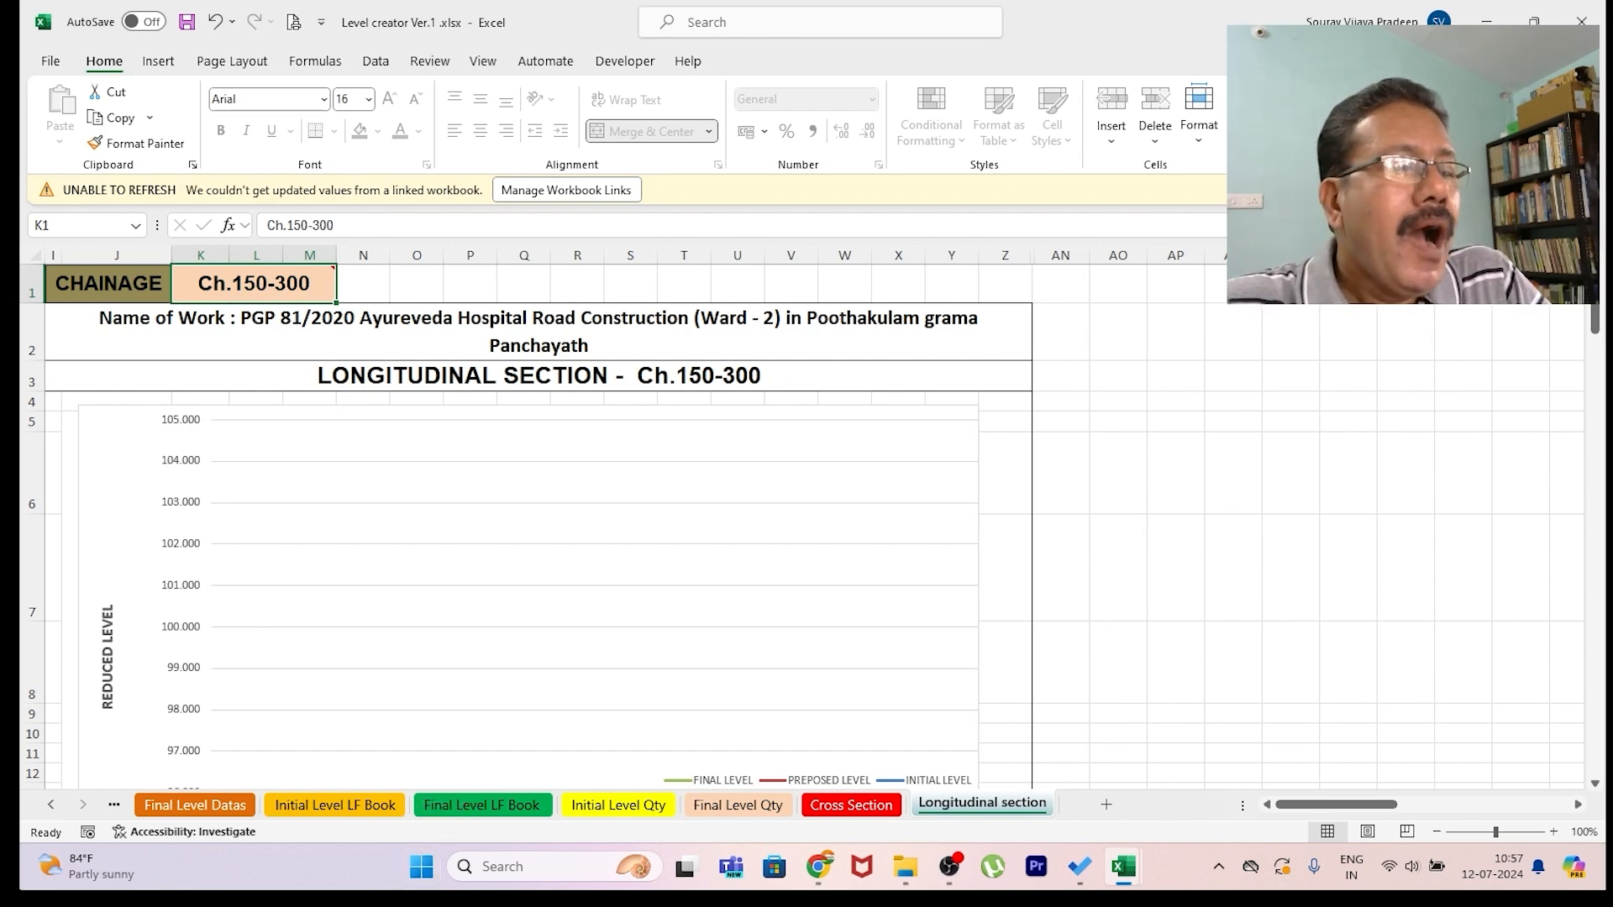
- Go back to the Basic data sheet and from there open the workbook's Home sheet
click(53, 808)
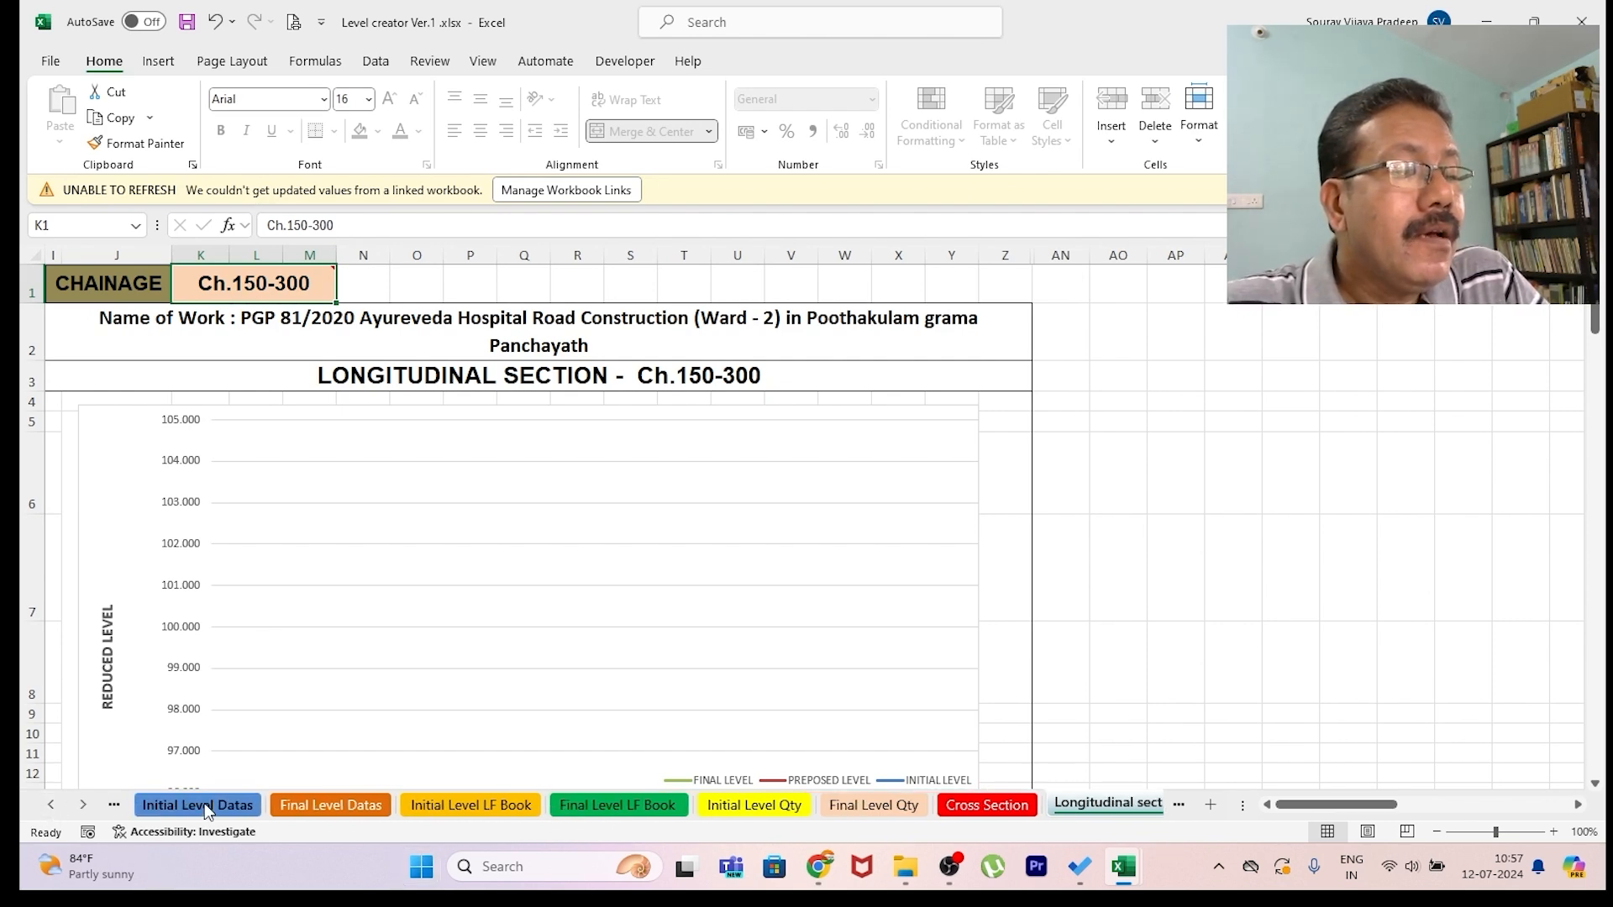
click(52, 808)
click(183, 808)
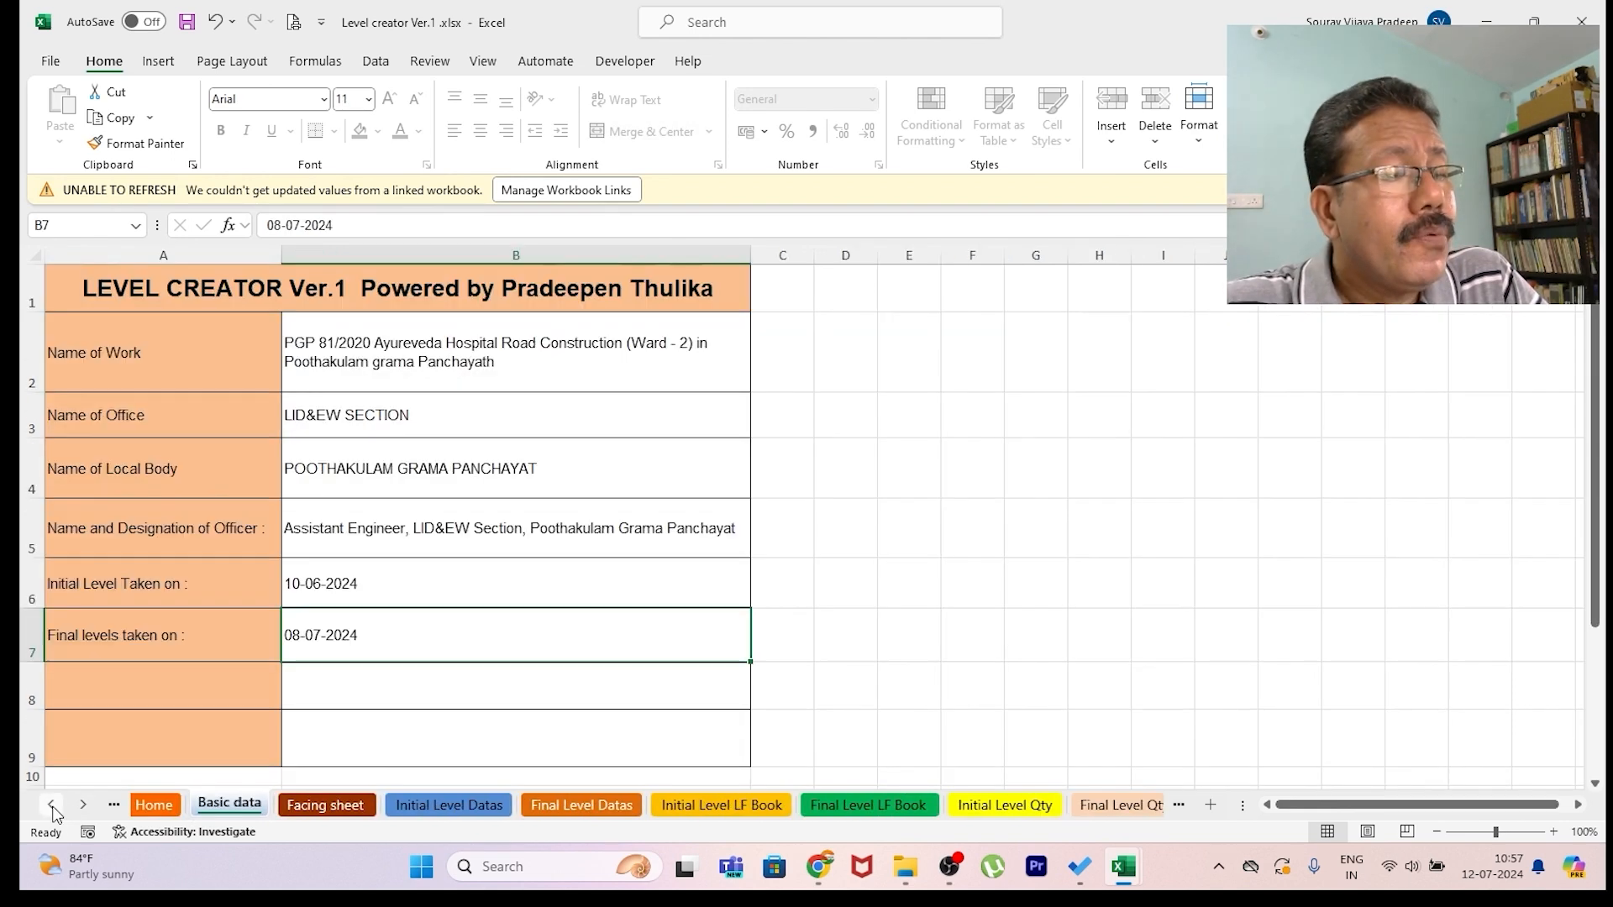
click(160, 805)
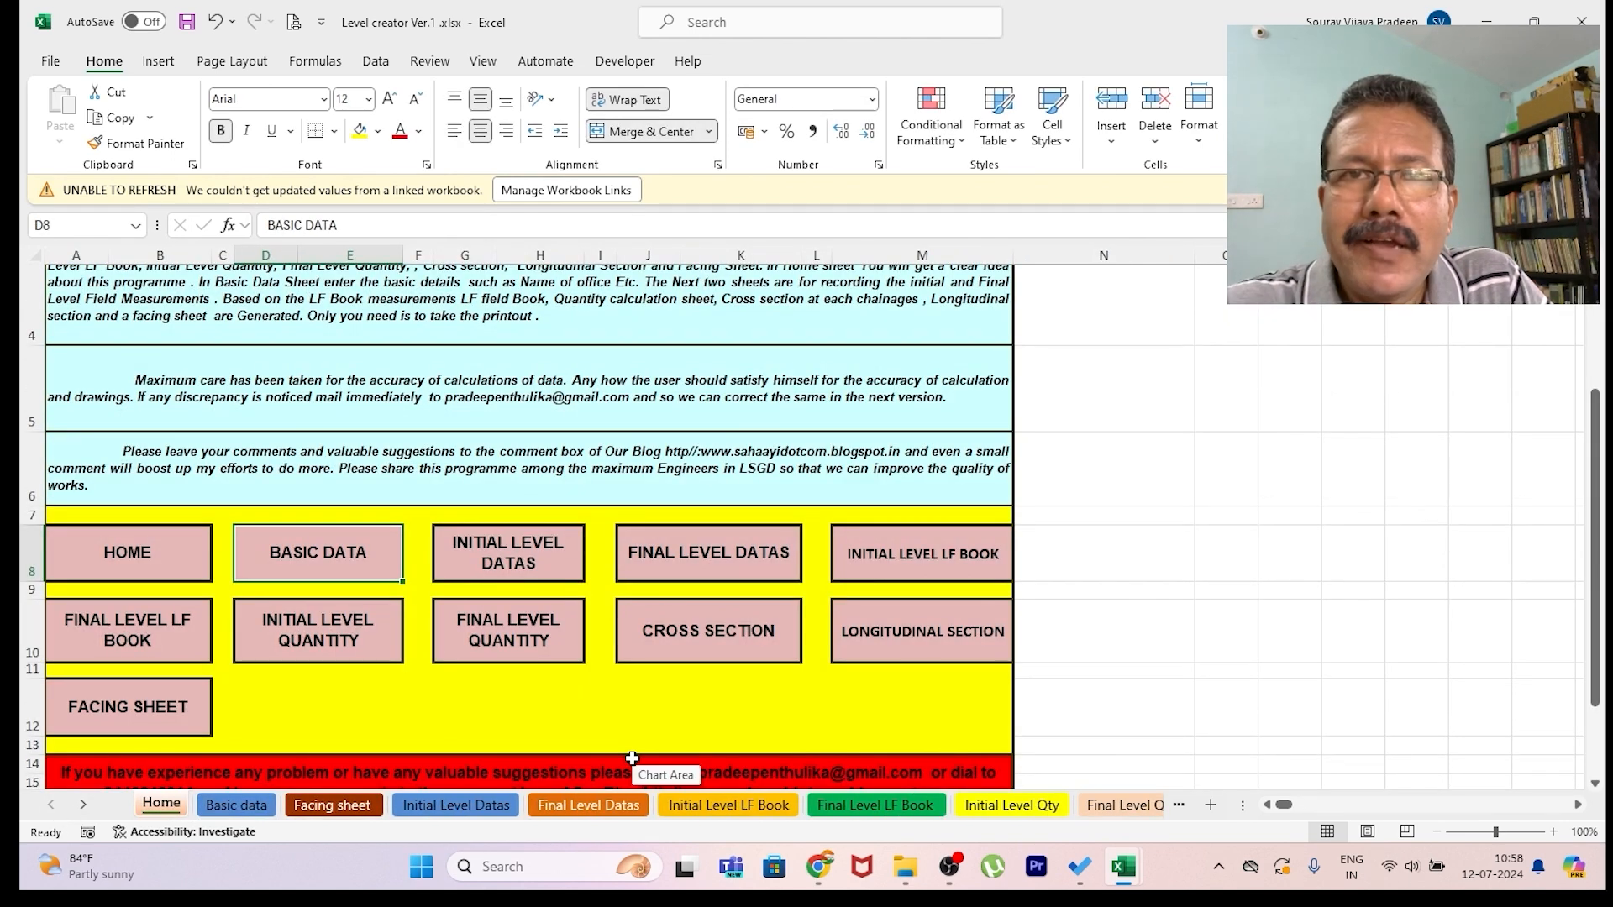